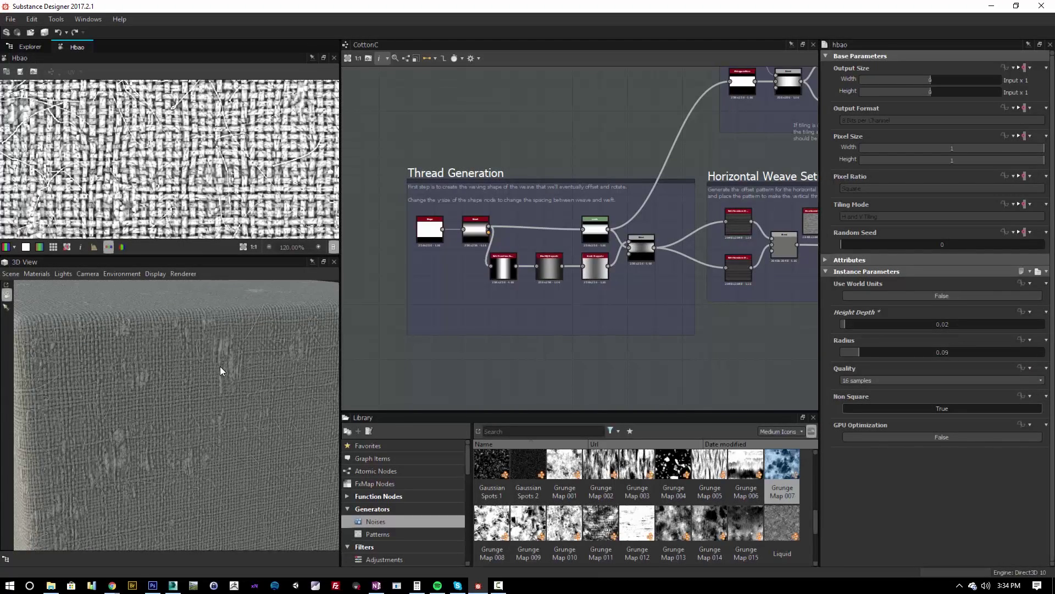
# Examine the cotton weave surface on the 3D model up close and from several angles.
pyautogui.scroll(2, 159, 381)
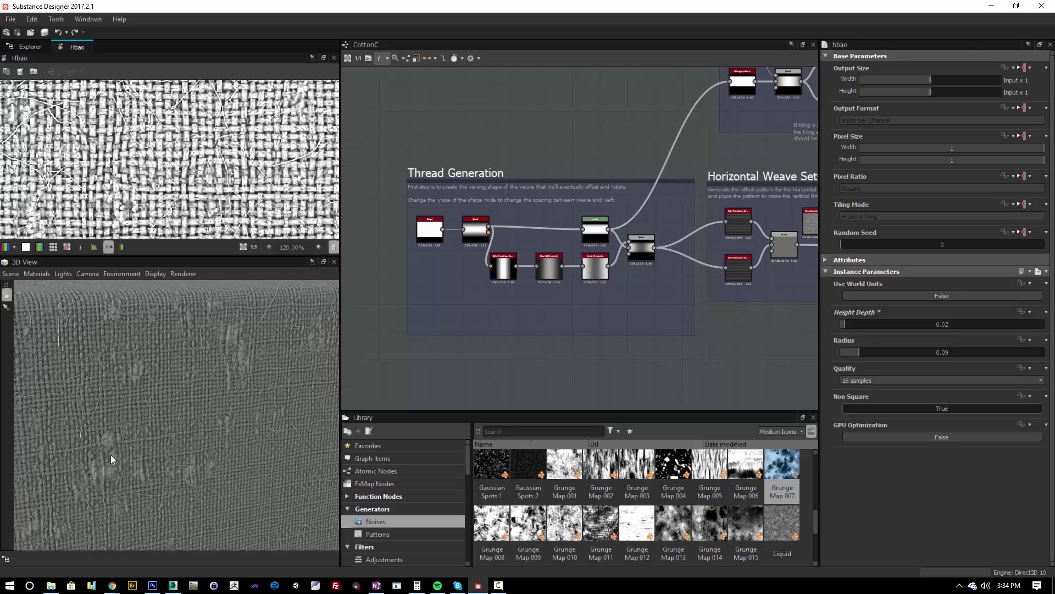
pyautogui.scroll(-2, 121, 400)
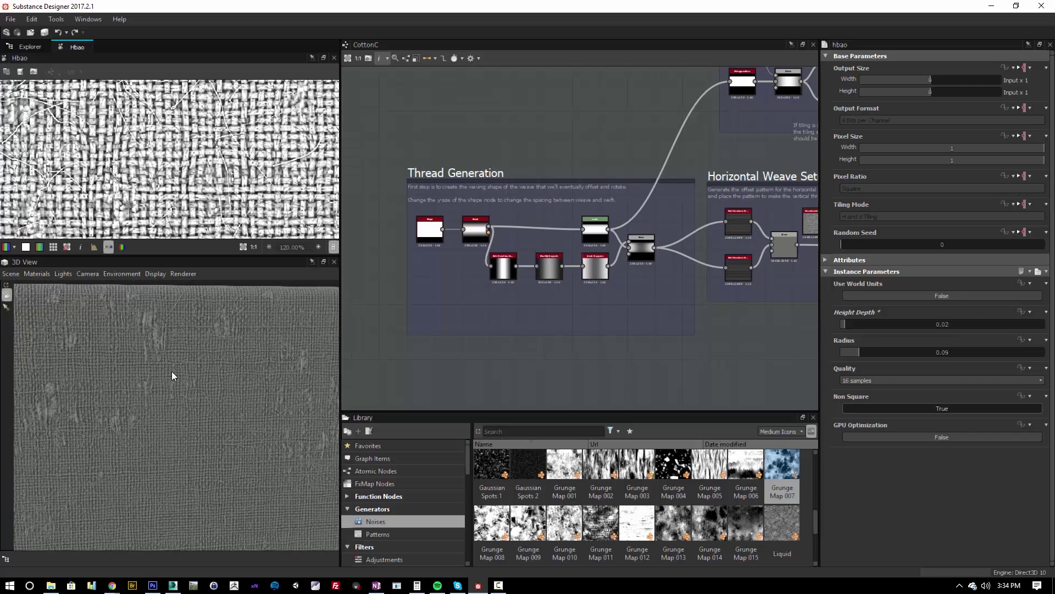
pyautogui.moveTo(179, 348)
pyautogui.mouseDown()
pyautogui.moveTo(195, 394)
pyautogui.moveTo(229, 433)
pyautogui.moveTo(202, 398)
pyautogui.moveTo(167, 406)
pyautogui.moveTo(91, 385)
pyautogui.mouseUp()
pyautogui.scroll(-2, 170, 401)
pyautogui.scroll(2, 162, 396)
pyautogui.scroll(4, 153, 399)
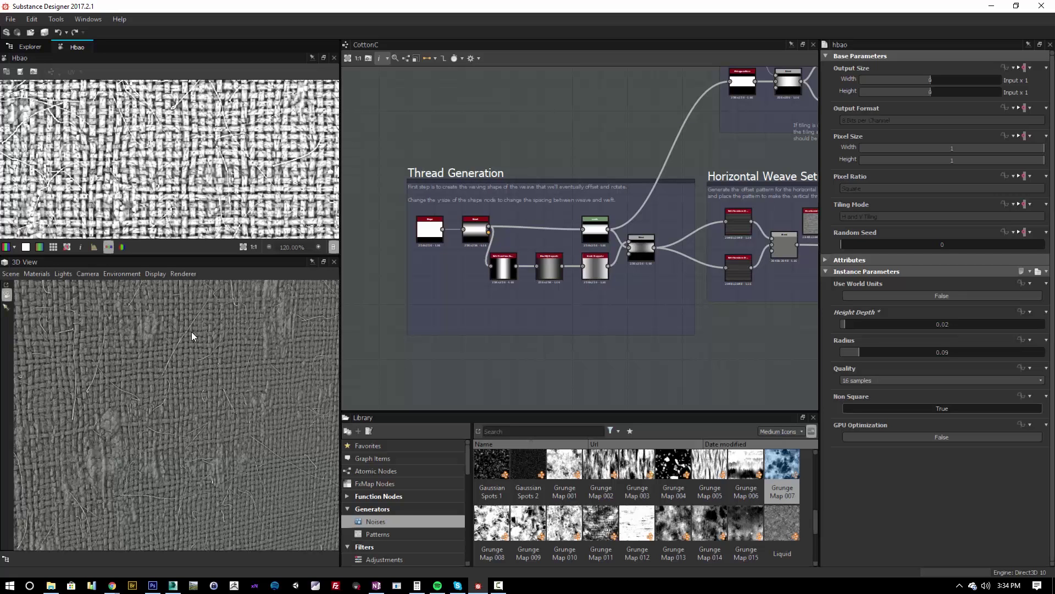
pyautogui.moveTo(169, 421); pyautogui.dragTo(149, 394)
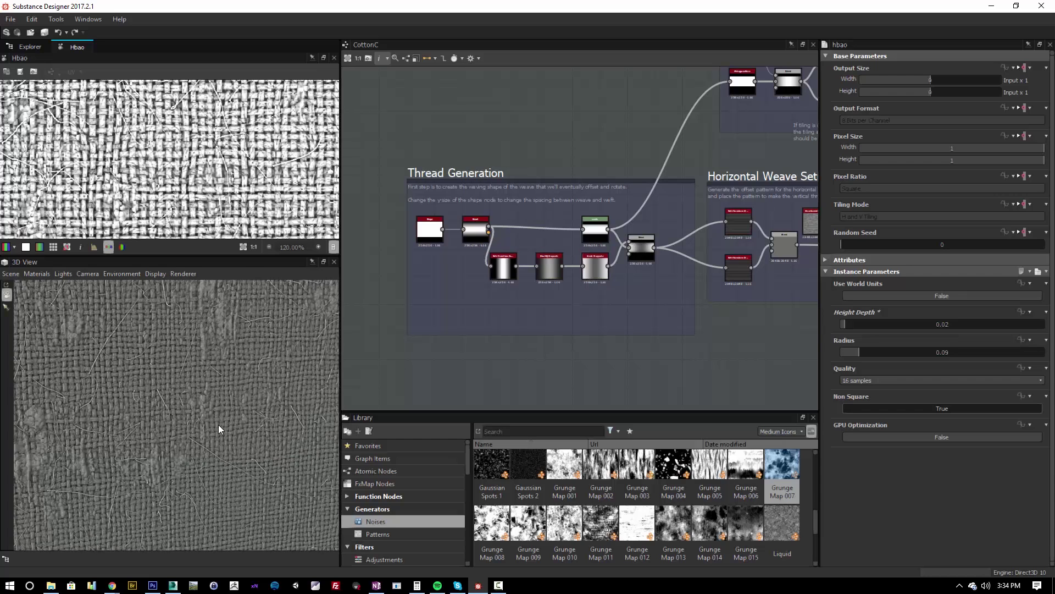
pyautogui.moveTo(208, 424); pyautogui.dragTo(240, 423)
pyautogui.moveTo(215, 462); pyautogui.dragTo(157, 386)
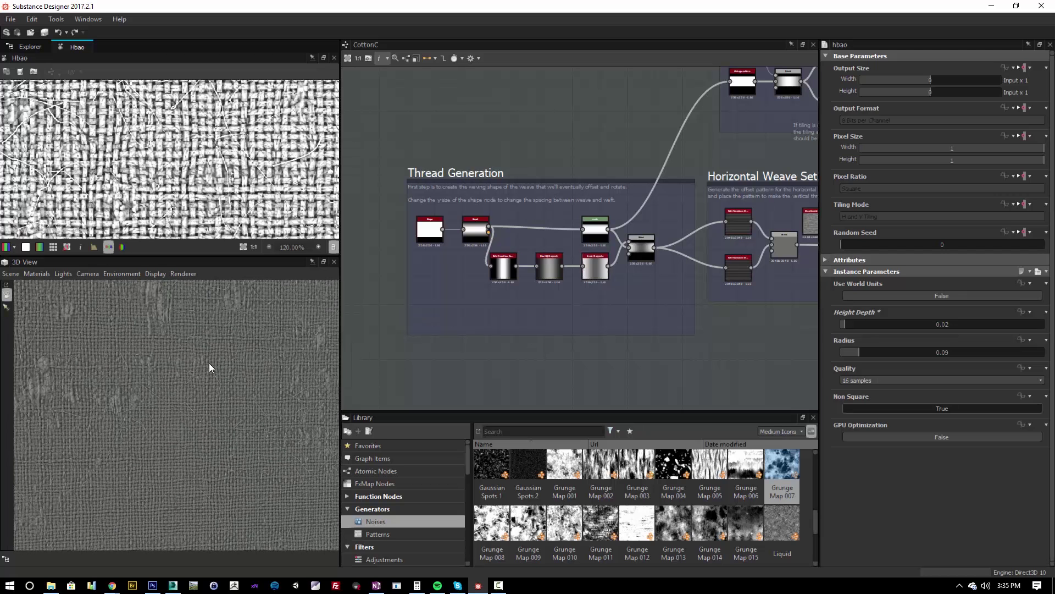
pyautogui.moveTo(297, 330); pyautogui.dragTo(231, 360)
# Look over the node graph from the Thread Generation frame through the frames that follow it.
pyautogui.moveTo(598, 279); pyautogui.dragTo(557, 282, button='middle')
pyautogui.scroll(-3, 476, 282)
pyautogui.scroll(4, 527, 283)
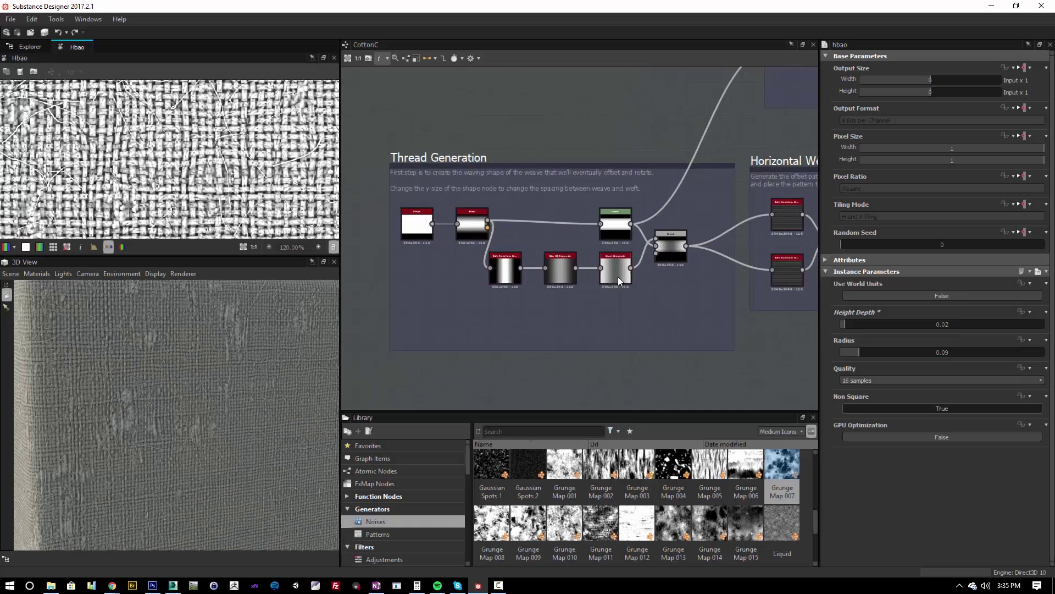
pyautogui.scroll(-5, 606, 282)
pyautogui.moveTo(714, 264); pyautogui.dragTo(478, 294, button='middle')
pyautogui.scroll(-2, 580, 290)
pyautogui.moveTo(652, 304); pyautogui.dragTo(454, 274, button='middle')
pyautogui.scroll(4, 539, 283)
pyautogui.moveTo(575, 283); pyautogui.dragTo(808, 275, button='middle')
pyautogui.moveTo(418, 299); pyautogui.dragTo(631, 308, button='middle')
pyautogui.scroll(6, 505, 291)
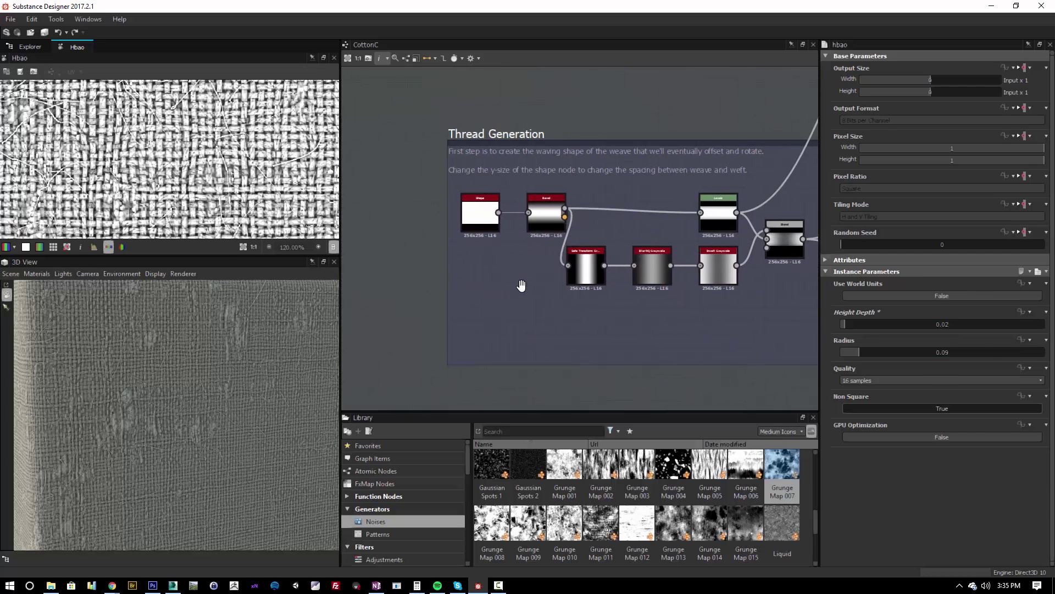
# Preview the Shape node in the Thread Generation frame and enlarge the 2D preview area.
pyautogui.doubleClick(477, 211)
pyautogui.scroll(-3, 238, 170)
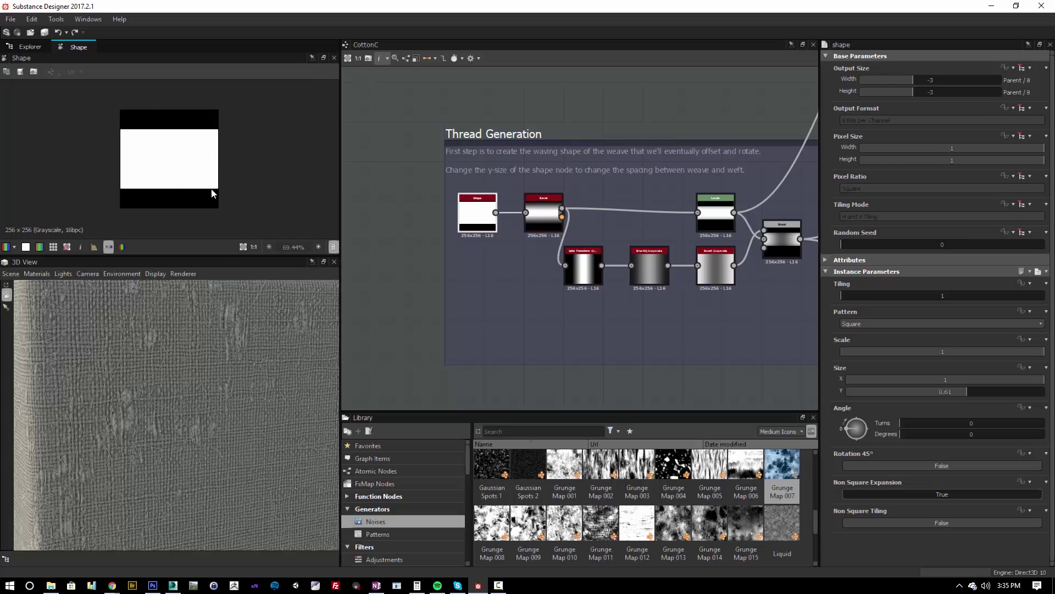
pyautogui.moveTo(205, 256); pyautogui.dragTo(205, 297)
pyautogui.moveTo(646, 255); pyautogui.dragTo(562, 263, button='middle')
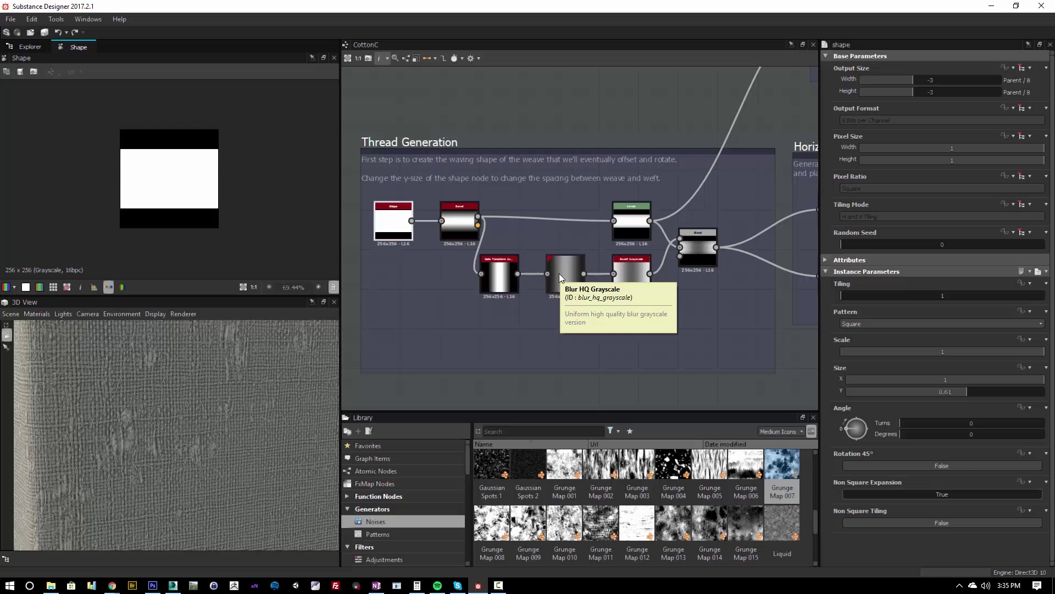
# Examine the outputs of the Bevel and Levels nodes in the Thread Generation frame.
pyautogui.doubleClick(460, 223)
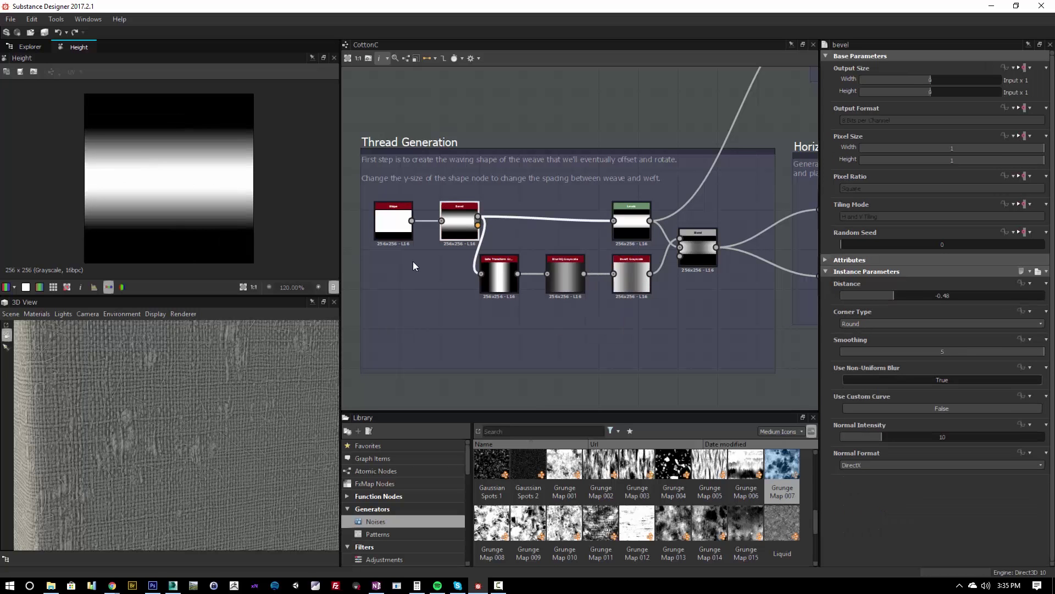
pyautogui.scroll(2, 428, 284)
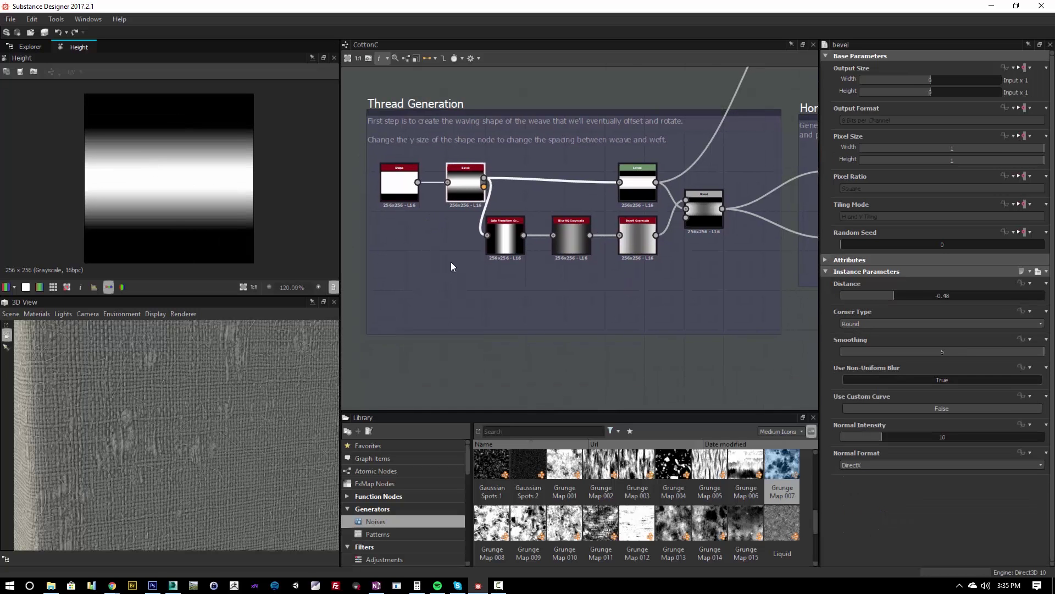
pyautogui.doubleClick(627, 199)
pyautogui.moveTo(627, 199); pyautogui.dragTo(627, 194)
pyautogui.scroll(1, 146, 154)
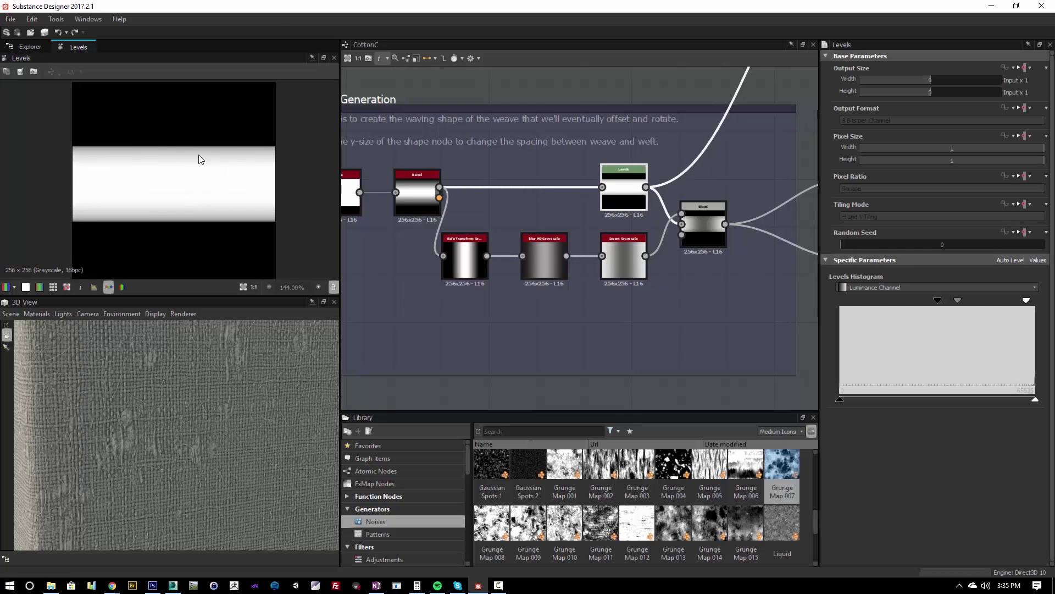
pyautogui.scroll(3, 248, 171)
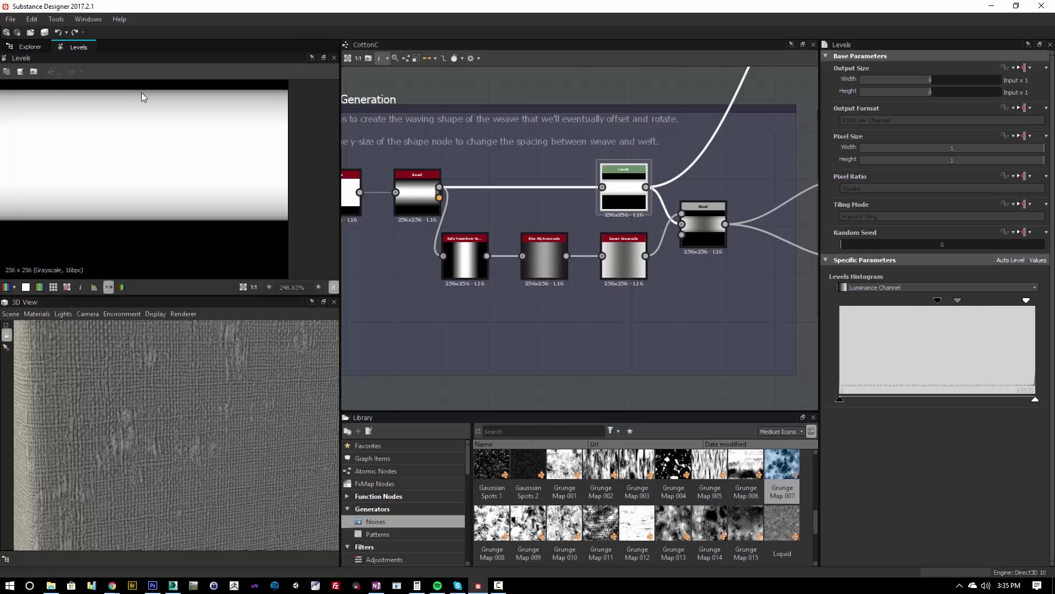
pyautogui.scroll(-3, 158, 125)
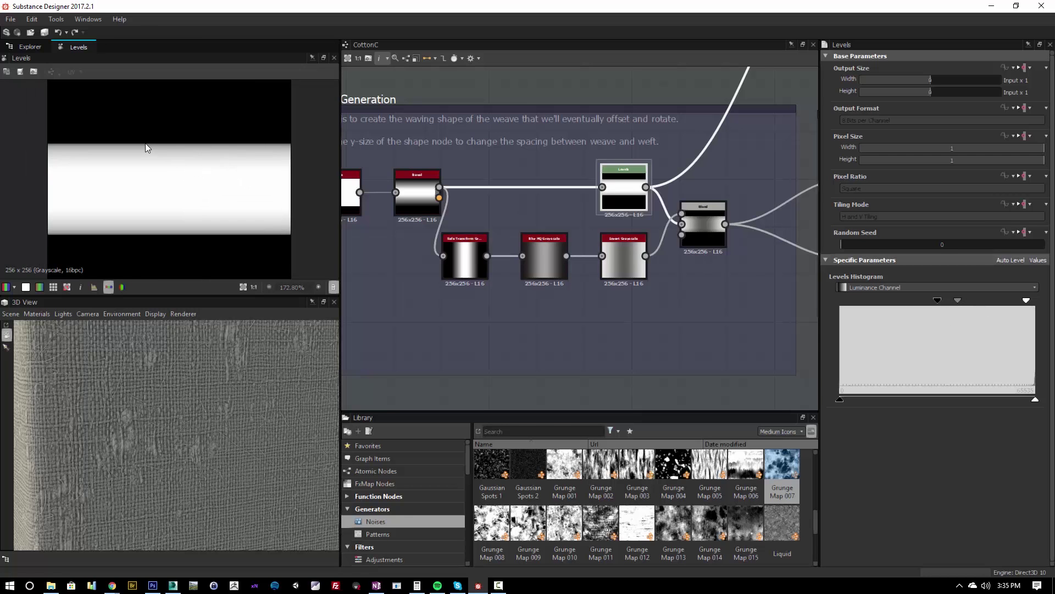
# Inspect the Thread Generation branch made of the Safe Transform, Blur HQ Grayscale and Invert Grayscale nodes.
pyautogui.moveTo(509, 195); pyautogui.dragTo(540, 262, button='middle')
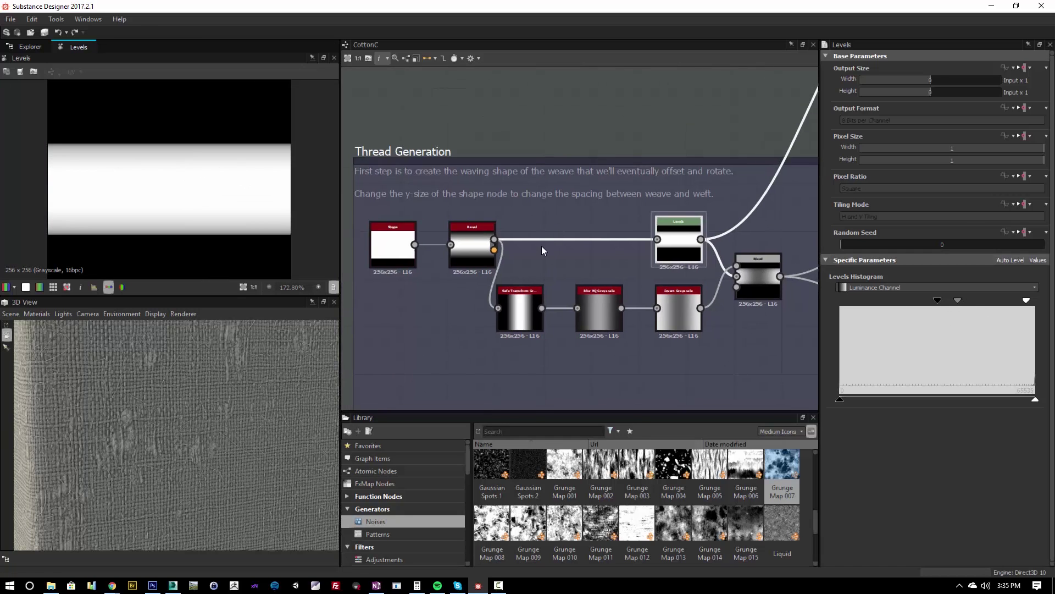
pyautogui.doubleClick(529, 318)
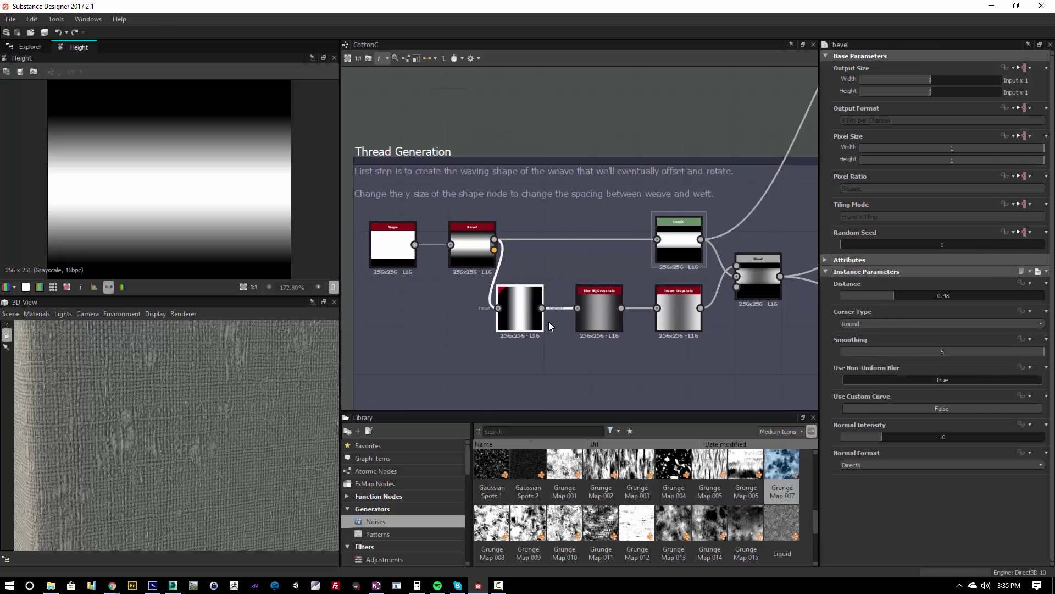
pyautogui.moveTo(549, 321); pyautogui.dragTo(497, 299, button='middle')
pyautogui.doubleClick(560, 292)
pyautogui.scroll(-3, 183, 207)
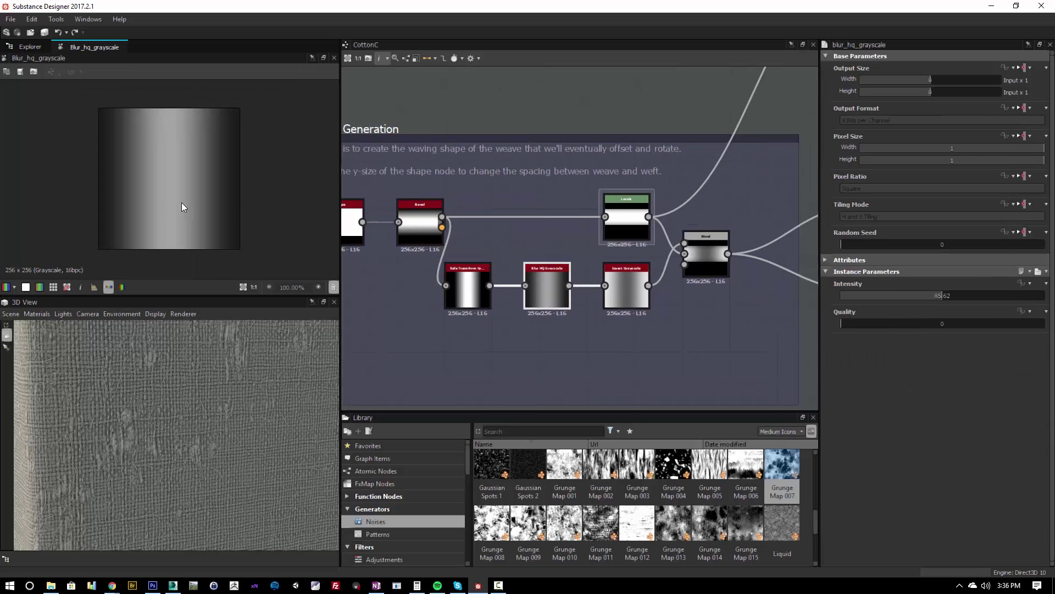
pyautogui.doubleClick(626, 302)
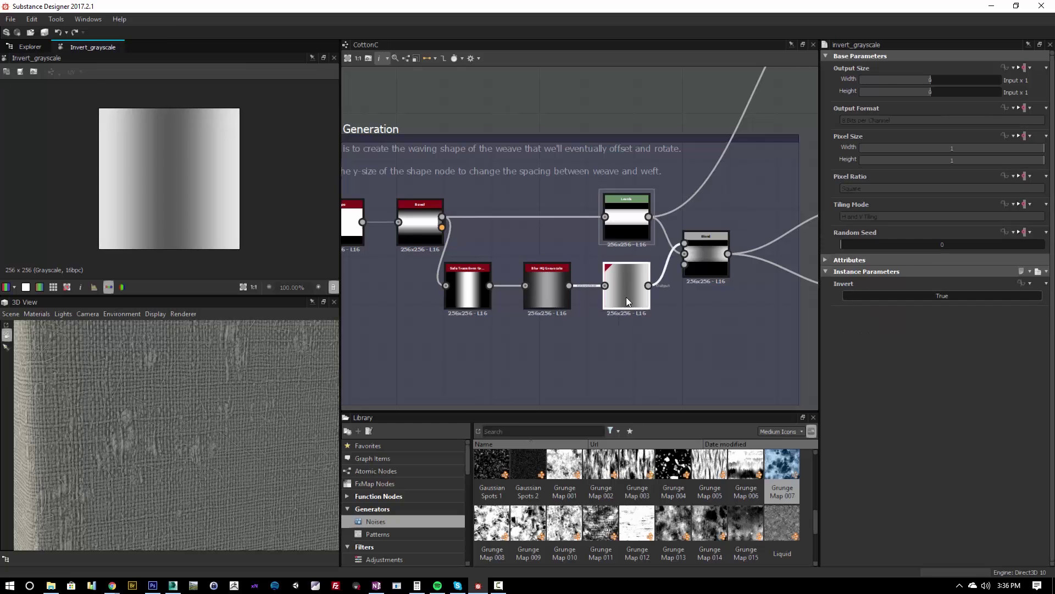
# Preview the Blend node that combines the Levels and Invert Grayscale outputs.
pyautogui.doubleClick(706, 258)
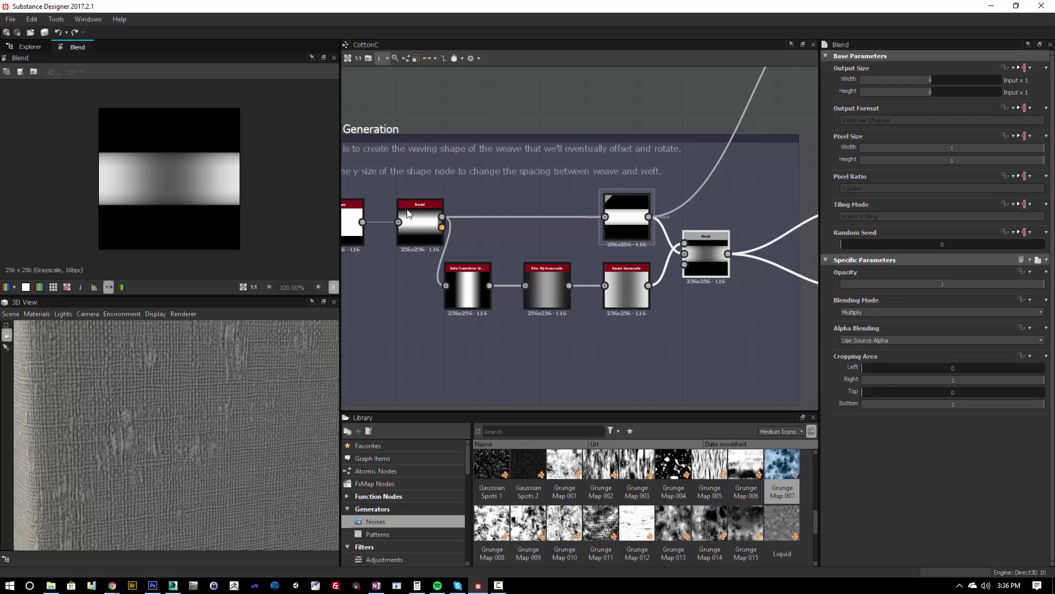
pyautogui.scroll(2, 184, 175)
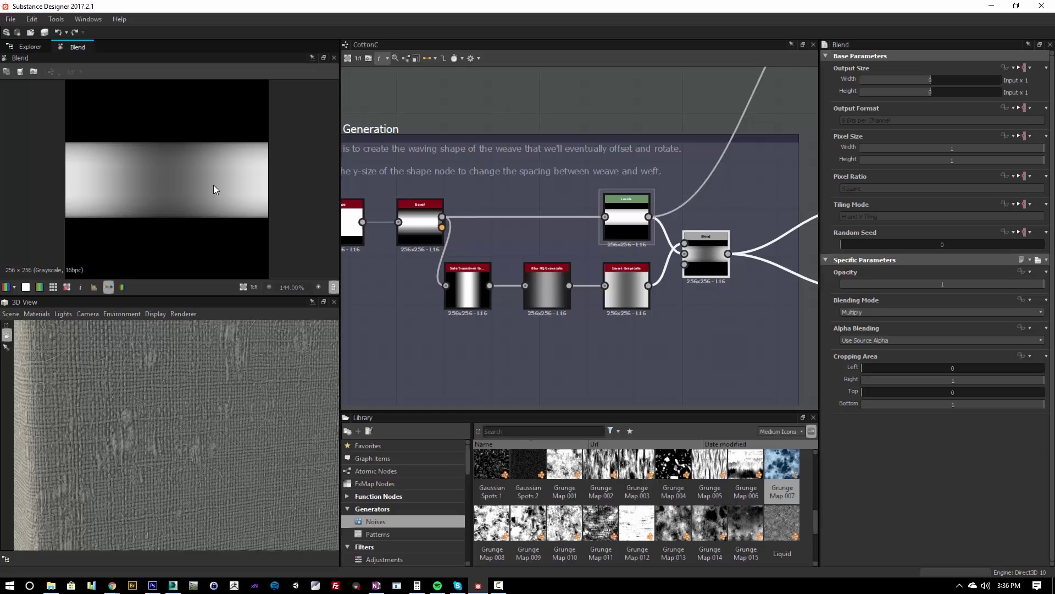
pyautogui.moveTo(712, 188); pyautogui.dragTo(587, 231, button='middle')
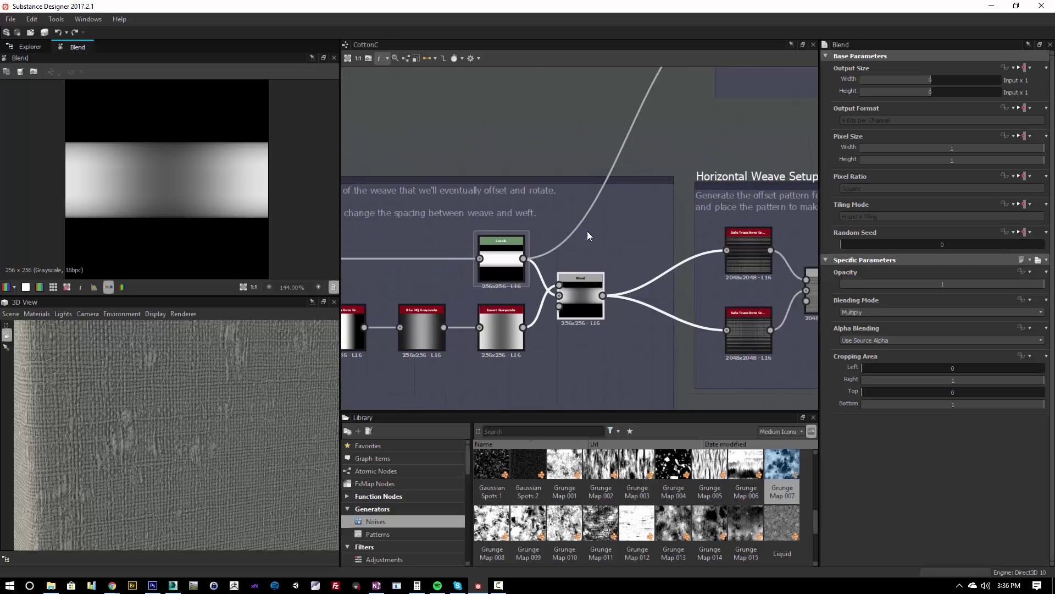
# Examine the tiled pattern of the upper Safe Transform Grayscale node in the Horizontal Weave Setup frame.
pyautogui.scroll(-2, 587, 231)
pyautogui.moveTo(667, 248); pyautogui.dragTo(566, 237, button='middle')
pyautogui.moveTo(558, 189); pyautogui.dragTo(577, 270, button='middle')
pyautogui.scroll(1, 571, 277)
pyautogui.scroll(4, 577, 270)
pyautogui.click(578, 233)
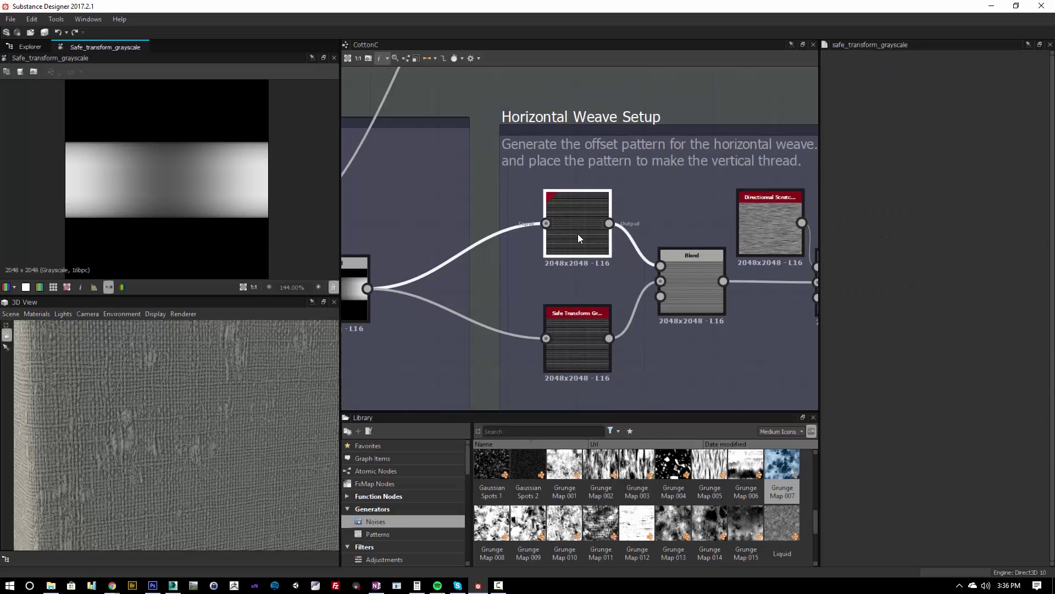
pyautogui.scroll(-4, 167, 218)
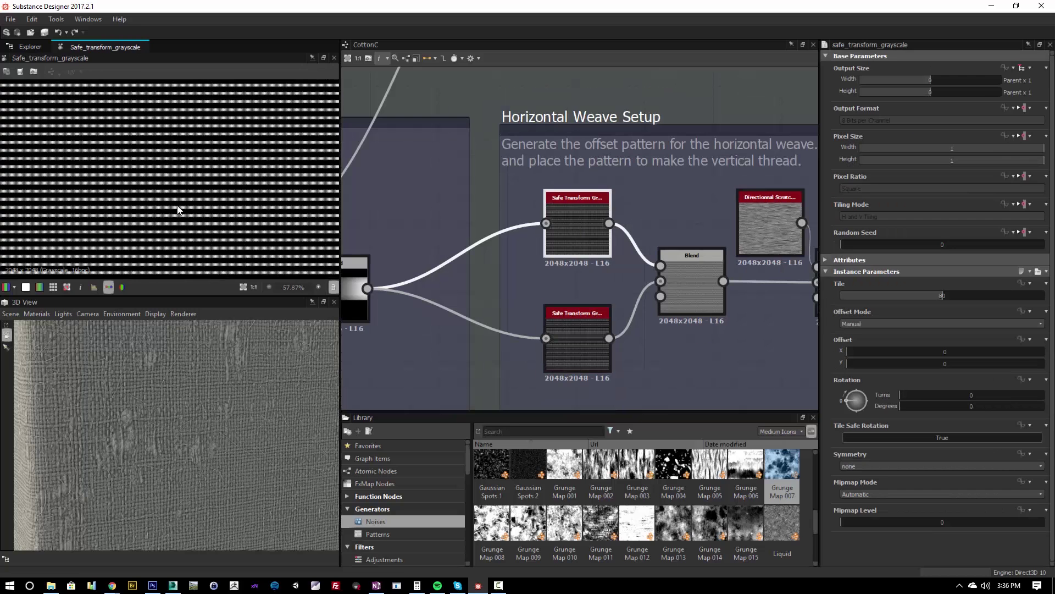
pyautogui.scroll(-3, 177, 206)
pyautogui.scroll(-2, 195, 198)
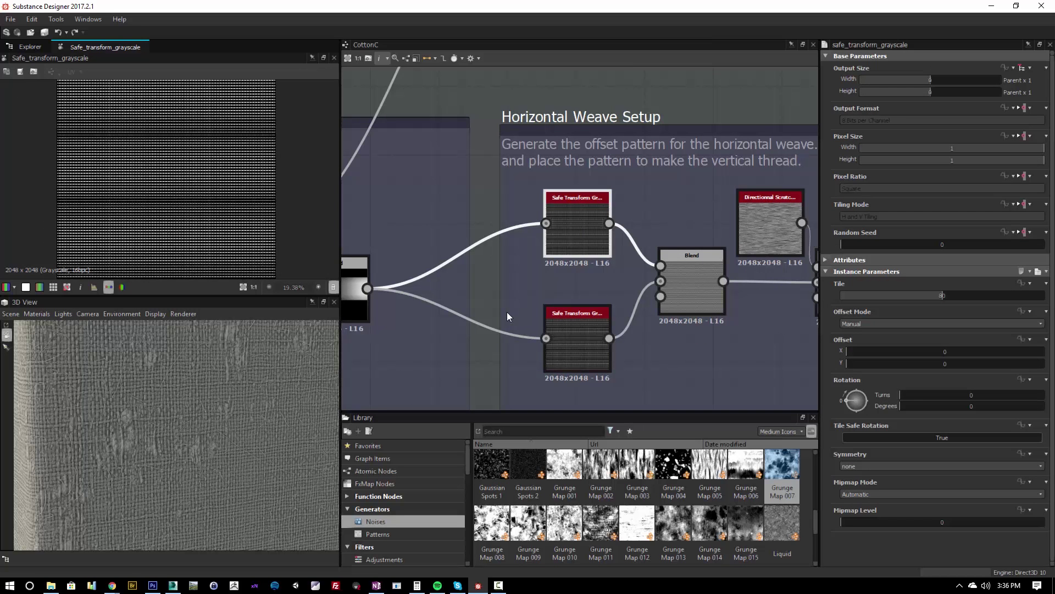
# Inspect the lower Safe Transform Grayscale node in Horizontal Weave Setup and its tile and offset parameters.
pyautogui.moveTo(493, 303); pyautogui.dragTo(519, 263, button='middle')
pyautogui.doubleClick(584, 294)
pyautogui.scroll(1, 236, 233)
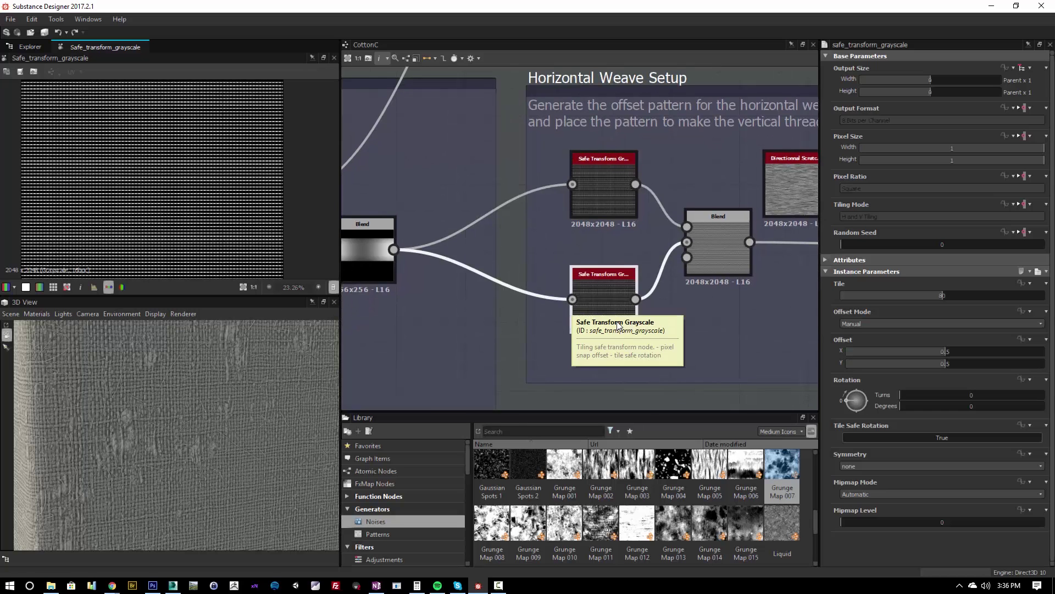
pyautogui.moveTo(574, 289)
pyautogui.mouseDown(button='middle')
pyautogui.moveTo(568, 246)
pyautogui.moveTo(566, 279)
pyautogui.mouseUp(button='middle')
pyautogui.scroll(2, 568, 245)
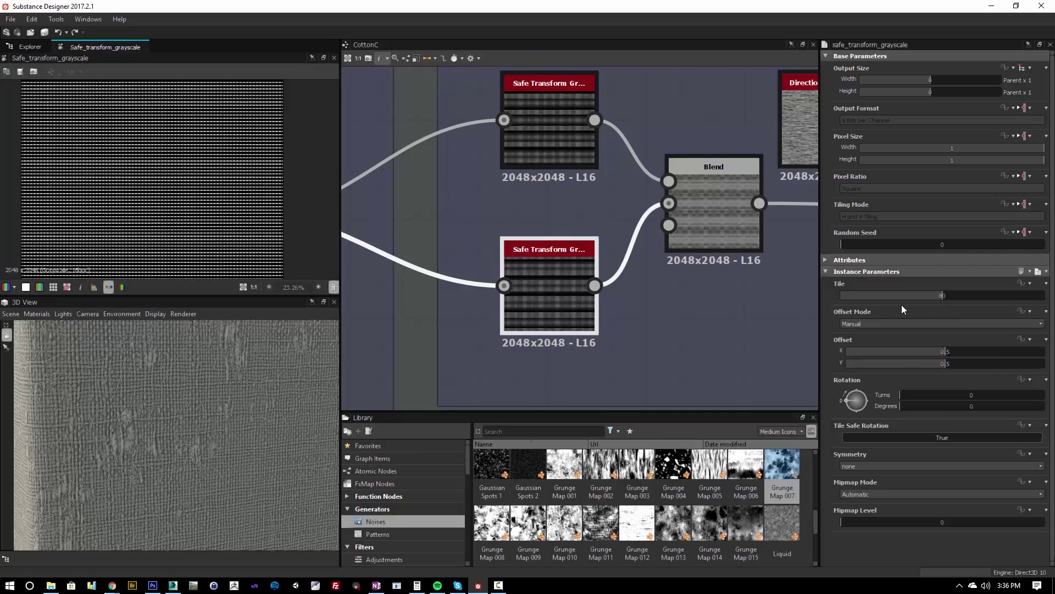
# Examine up close the Blend node that merges the two tiled horizontal thread patterns.
pyautogui.moveTo(709, 220); pyautogui.dragTo(581, 249, button='middle')
pyautogui.click(580, 250)
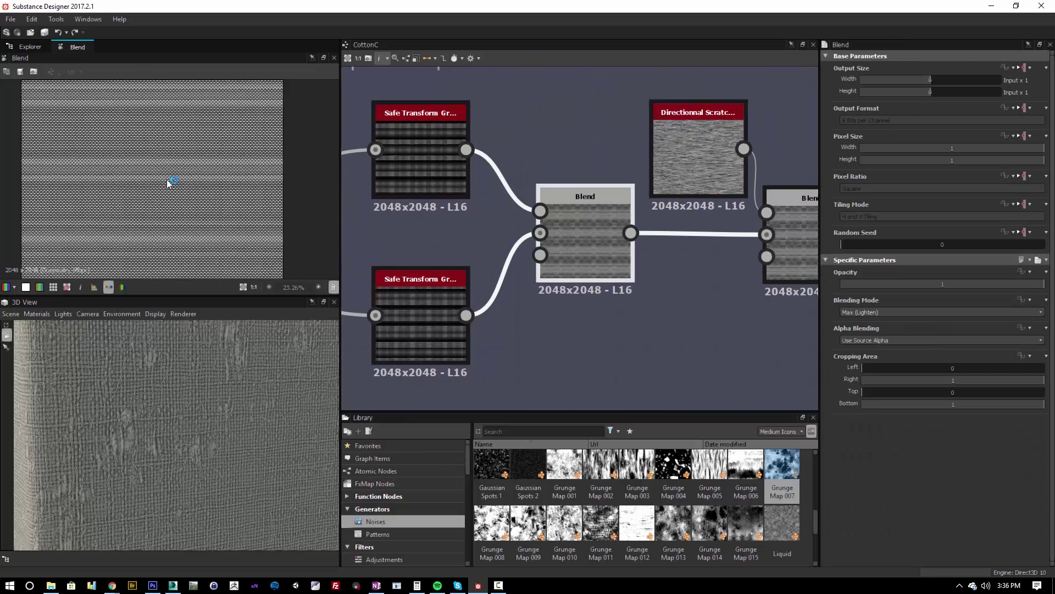
pyautogui.scroll(10, 167, 179)
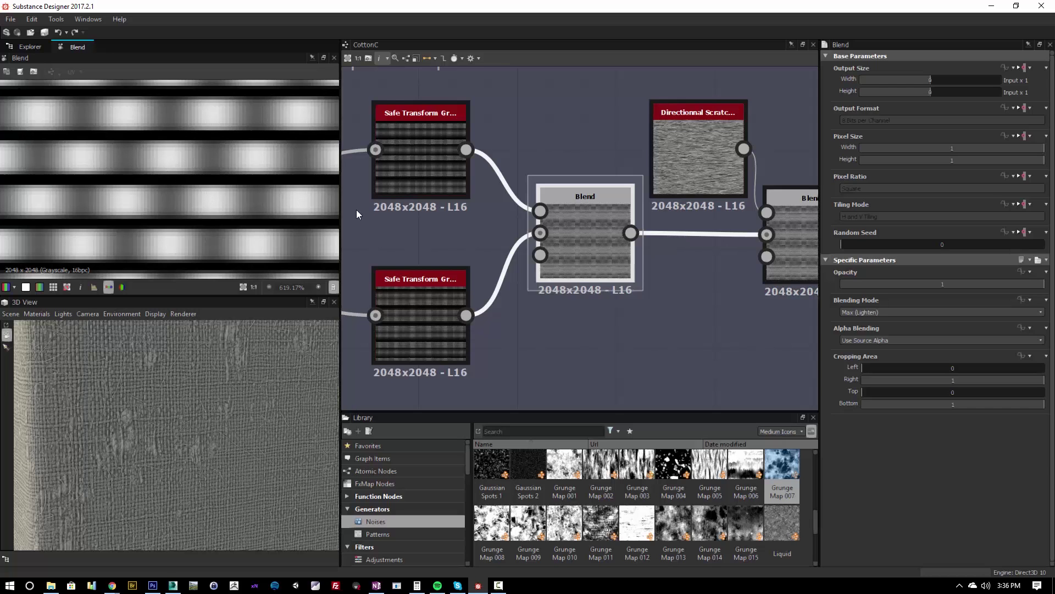
# Preview the Directional Scratches node that feeds the second Blend node of the horizontal weave.
pyautogui.moveTo(627, 192); pyautogui.dragTo(505, 179, button='middle')
pyautogui.scroll(-3, 583, 263)
pyautogui.moveTo(532, 224); pyautogui.dragTo(508, 218, button='middle')
pyautogui.scroll(2, 574, 233)
pyautogui.click(574, 232)
pyautogui.scroll(5, 556, 200)
pyautogui.moveTo(416, 126); pyautogui.dragTo(430, 177, button='middle')
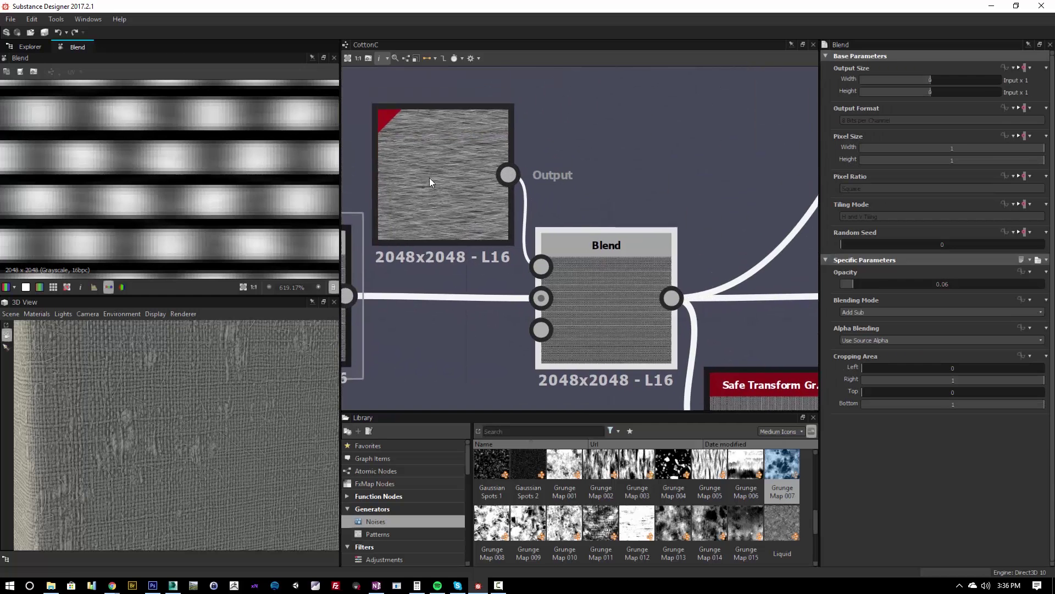
pyautogui.doubleClick(430, 177)
pyautogui.scroll(-11, 169, 205)
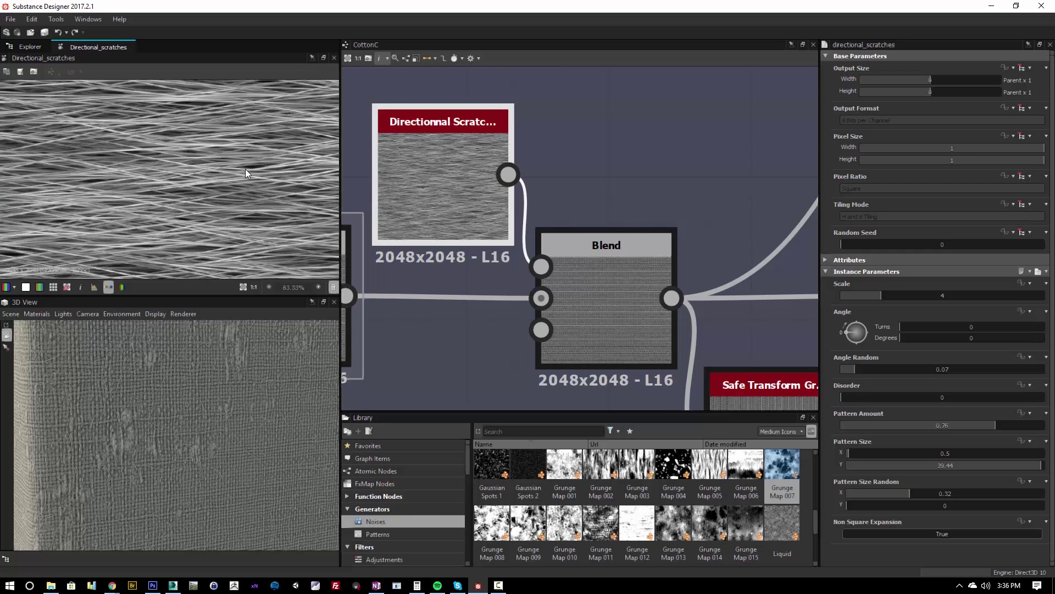
# Examine up close the Blend node that adds the scratches to the horizontal threads.
pyautogui.doubleClick(610, 302)
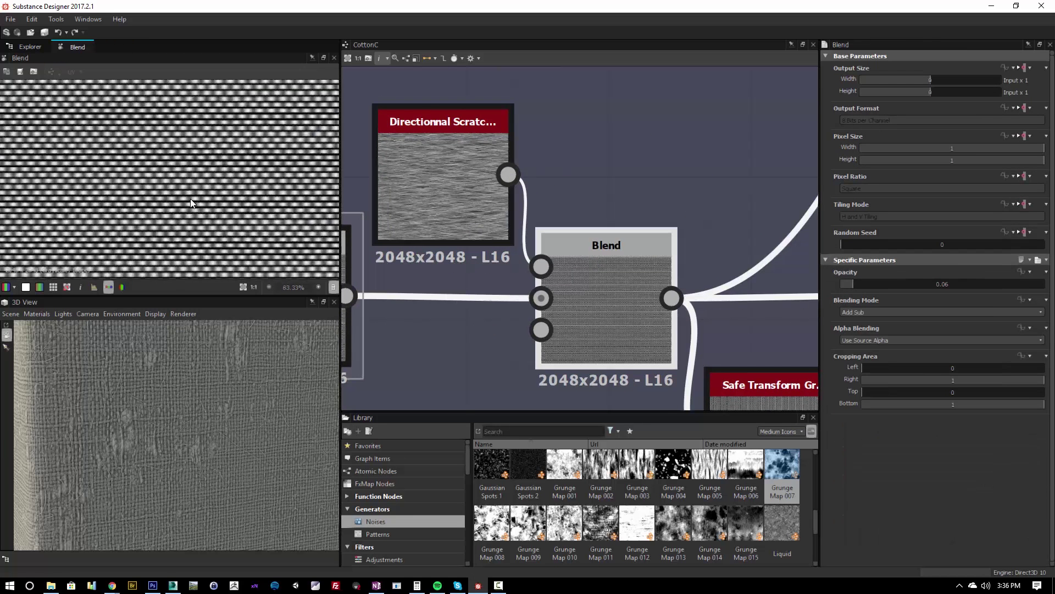
pyautogui.scroll(9, 190, 199)
pyautogui.scroll(-3, 144, 172)
# Inspect the Safe Transform Grayscale node that rotates the threads into the vertical weave, including its offset settings.
pyautogui.moveTo(539, 227); pyautogui.dragTo(424, 171, button='middle')
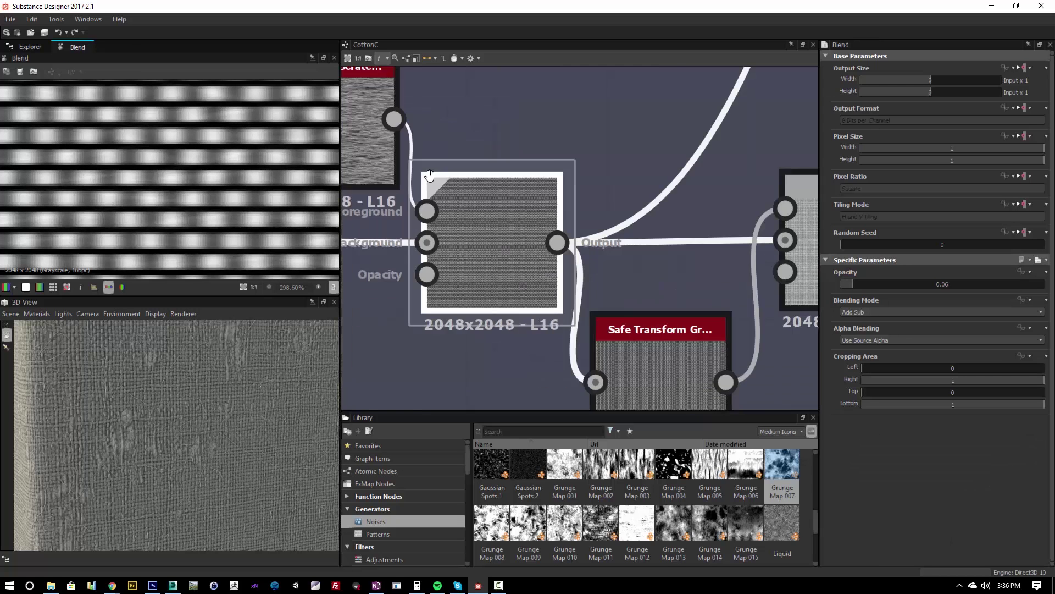
pyautogui.scroll(-3, 425, 171)
pyautogui.moveTo(563, 291); pyautogui.dragTo(539, 263, button='middle')
pyautogui.doubleClick(526, 262)
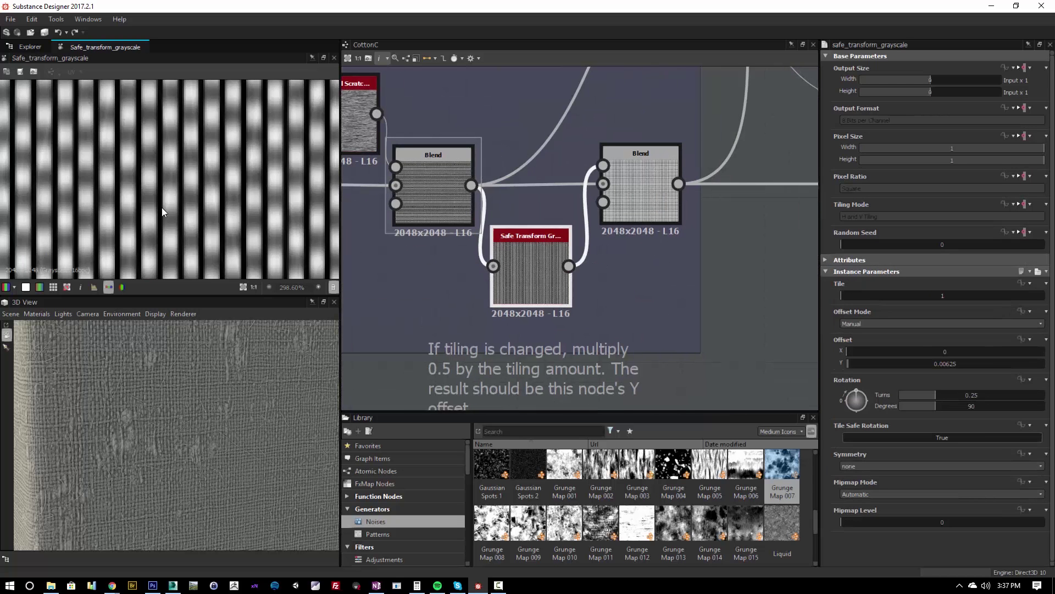
pyautogui.moveTo(494, 231); pyautogui.dragTo(573, 255, button='middle')
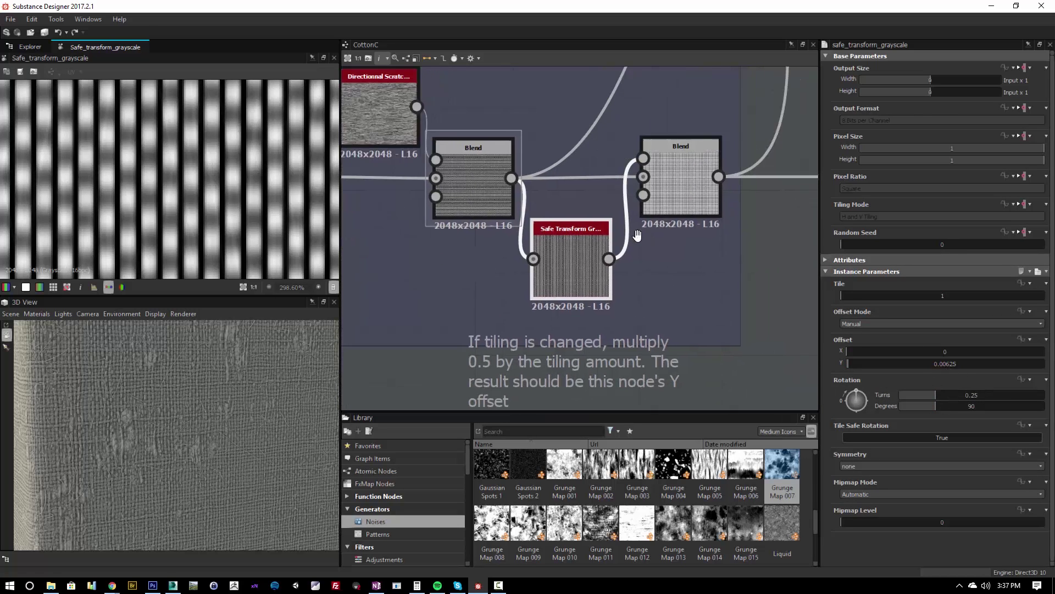
# Preview the Blend node that combines the horizontal and vertical threads into the weave.
pyautogui.click(636, 209)
pyautogui.doubleClick(635, 209)
pyautogui.scroll(2, 165, 179)
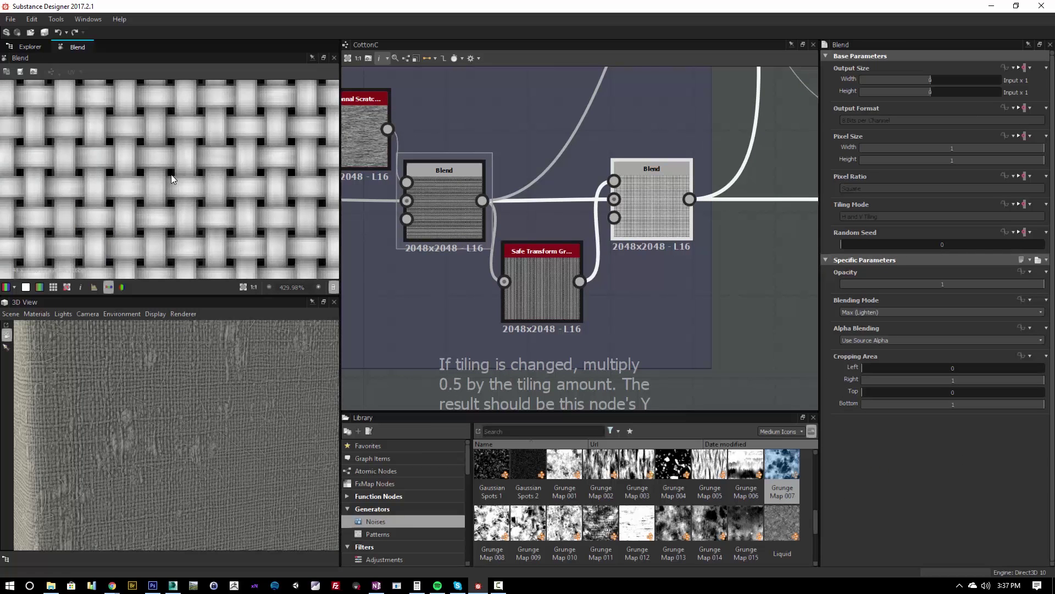
# Preview the Safe Transform Grayscale node that makes the vertical threads and trace the chain back to the horizontal thread nodes.
pyautogui.scroll(-1, 554, 290)
pyautogui.doubleClick(553, 298)
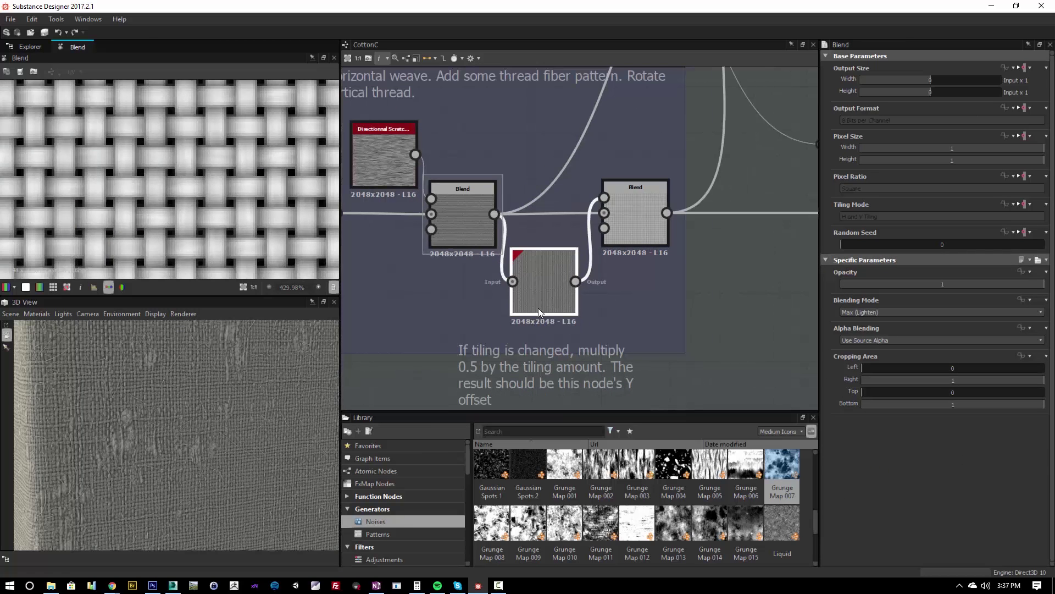
pyautogui.moveTo(520, 321); pyautogui.dragTo(565, 285, button='middle')
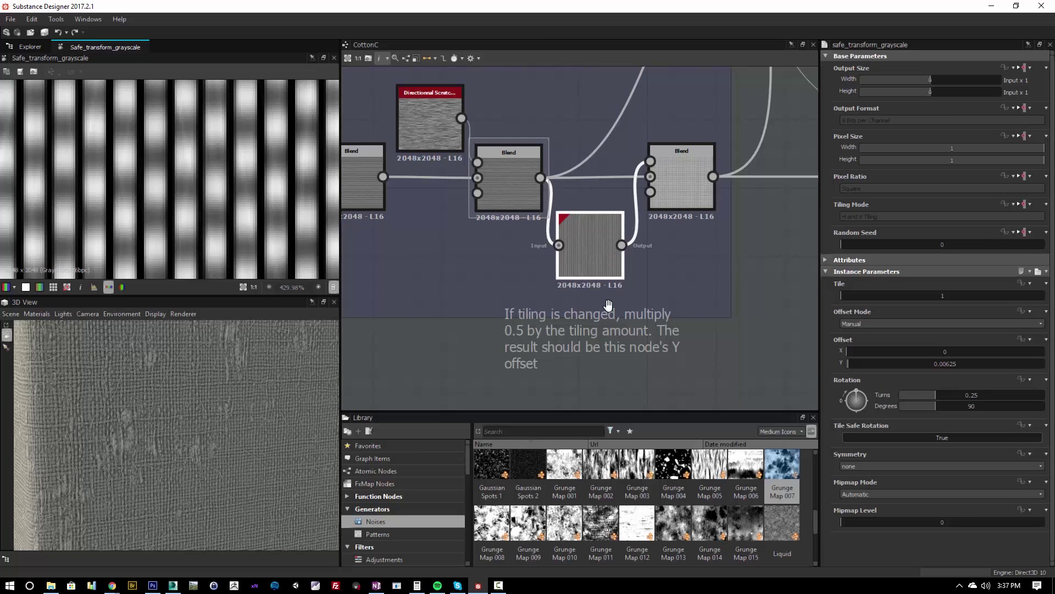
pyautogui.moveTo(490, 287)
pyautogui.mouseDown(button='middle')
pyautogui.moveTo(545, 277)
pyautogui.moveTo(566, 290)
pyautogui.mouseUp(button='middle')
pyautogui.scroll(-1, 545, 277)
pyautogui.scroll(1, 546, 277)
pyautogui.moveTo(451, 278); pyautogui.dragTo(572, 280, button='middle')
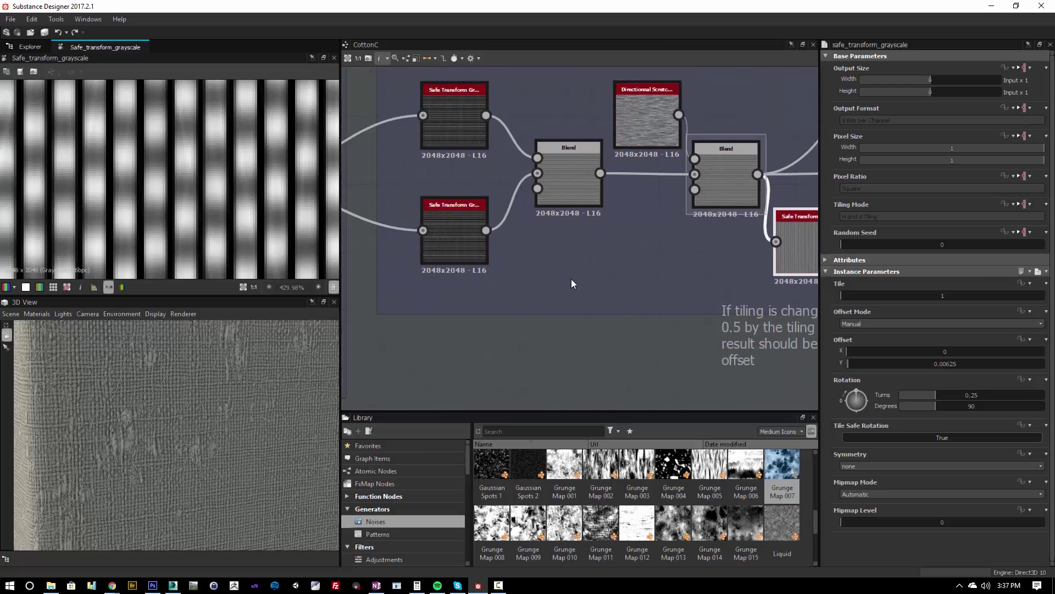
# Compare the settings of the lower horizontal Safe Transform Grayscale, the scratches Blend and the vertical Safe Transform Grayscale.
pyautogui.click(465, 236)
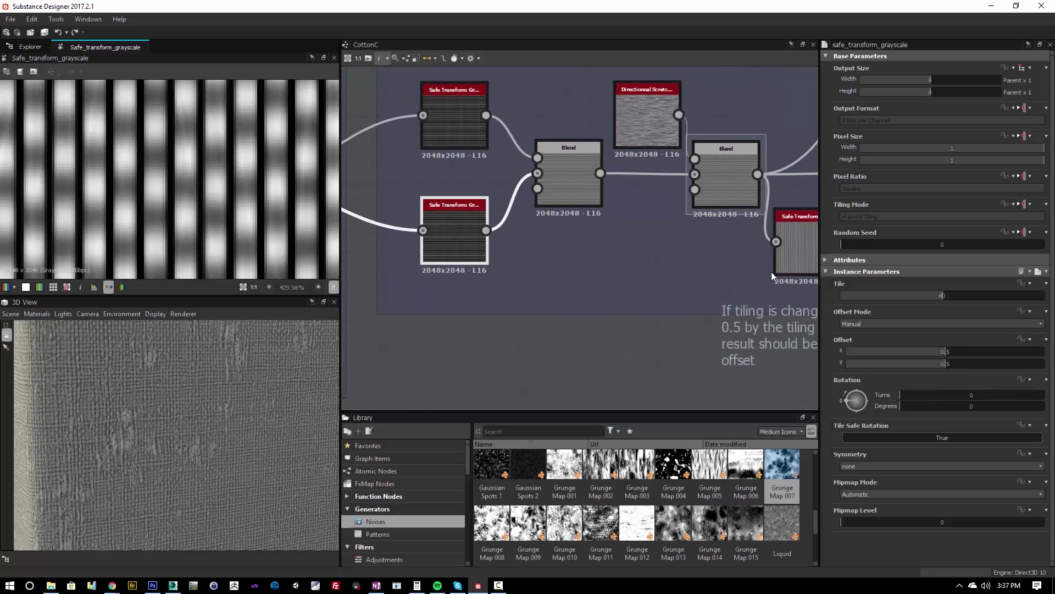
pyautogui.moveTo(770, 271); pyautogui.dragTo(610, 223, button='middle')
pyautogui.click(592, 193)
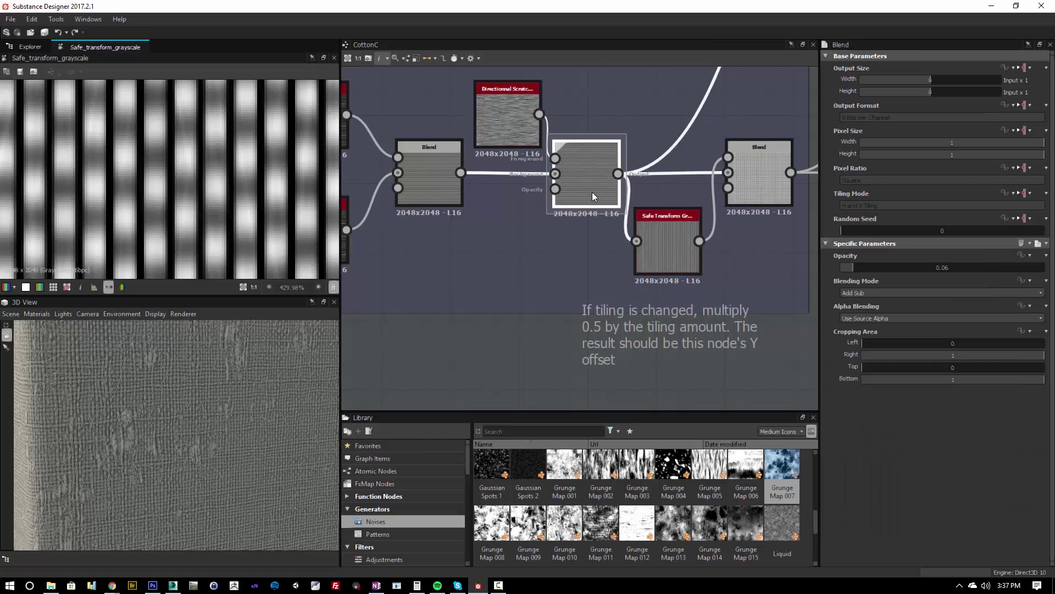
pyautogui.click(674, 265)
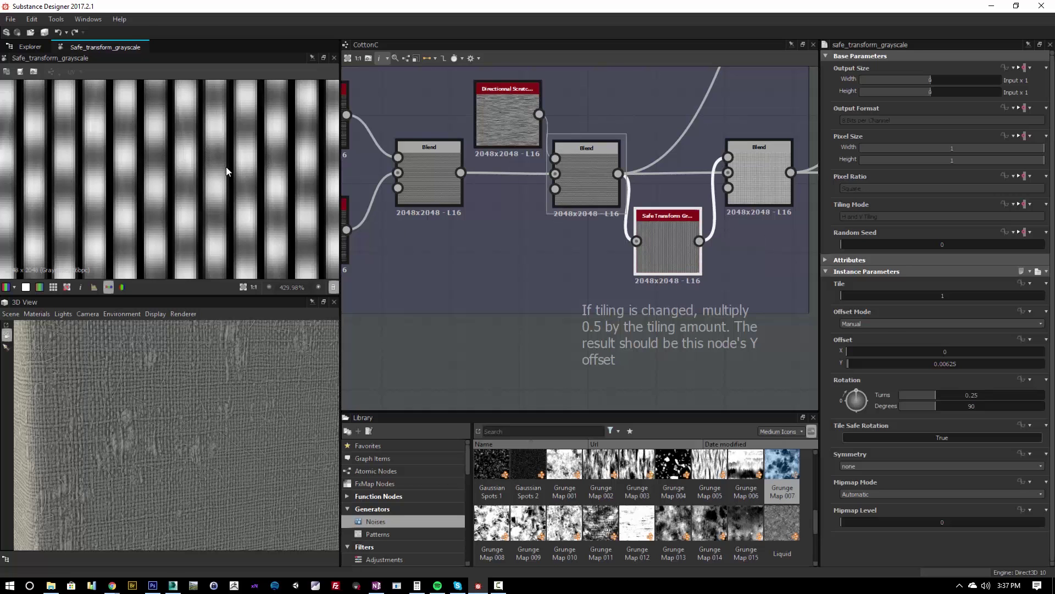
# Compare close-up previews of the combined weave Blend, the horizontal threads Blend and the vertical Safe Transform Grayscale.
pyautogui.doubleClick(759, 175)
pyautogui.scroll(3, 246, 173)
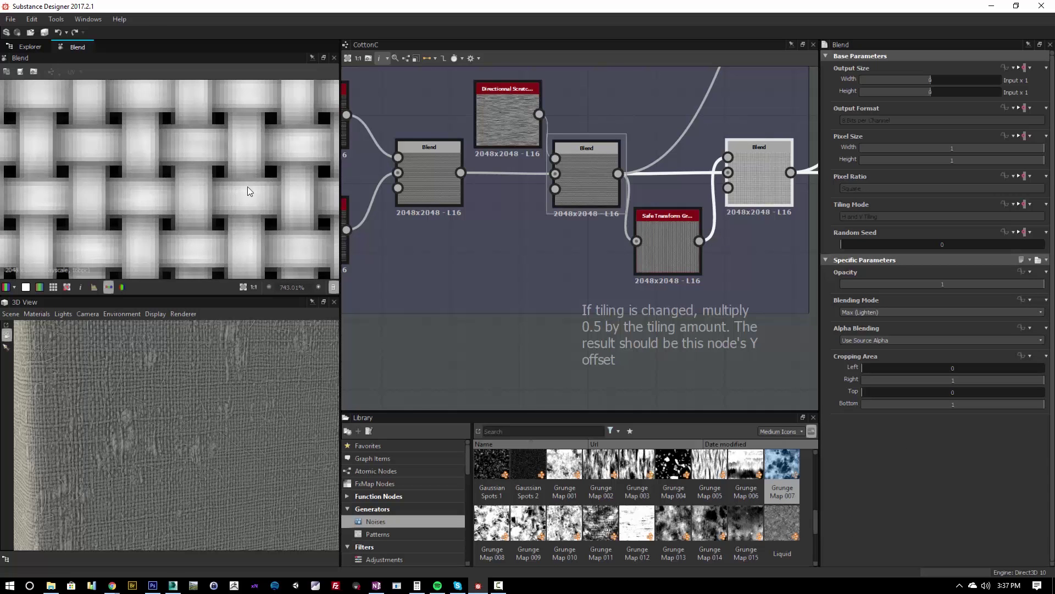
pyautogui.click(593, 168)
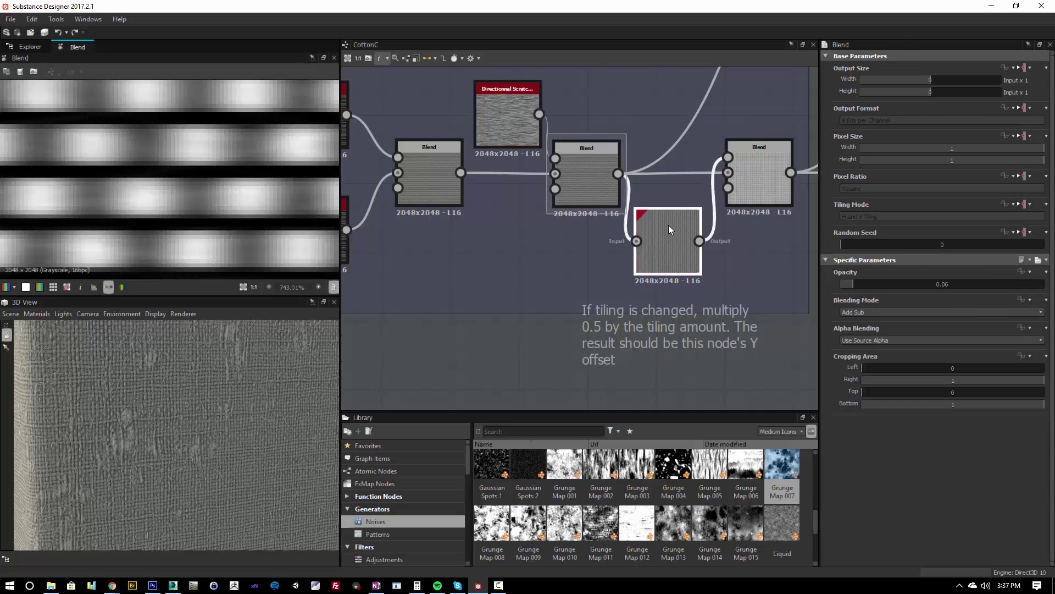
pyautogui.click(668, 226)
pyautogui.moveTo(671, 312); pyautogui.dragTo(573, 295, button='middle')
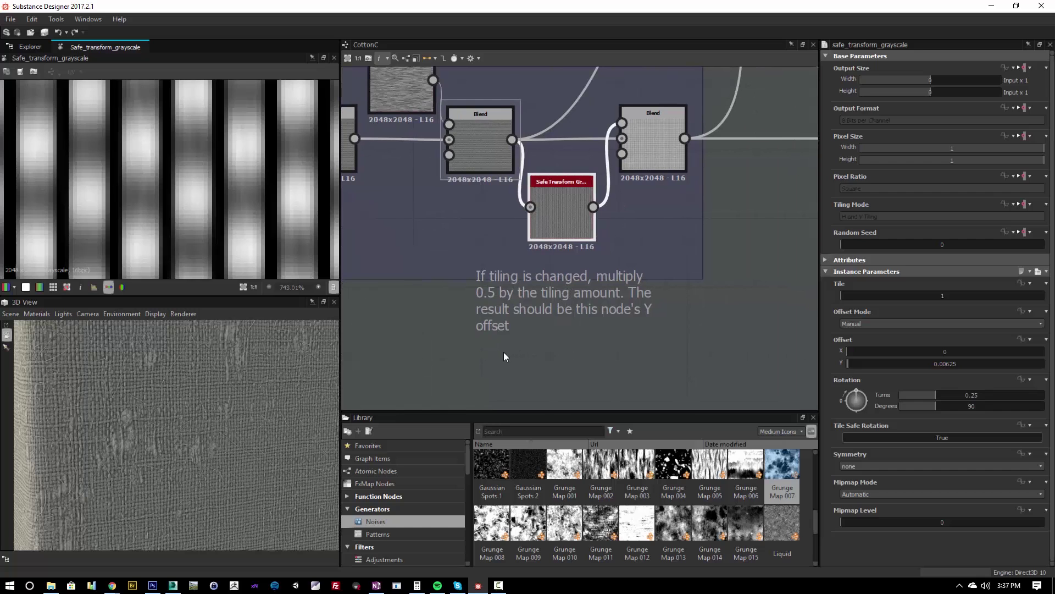
# Rewrite the comment below the vertical Safe Transform Grayscale as "divide the 0.5 by the tiling amount." and reposition it under the node.
pyautogui.click(487, 330)
pyautogui.moveTo(488, 330); pyautogui.dragTo(500, 328, button='middle')
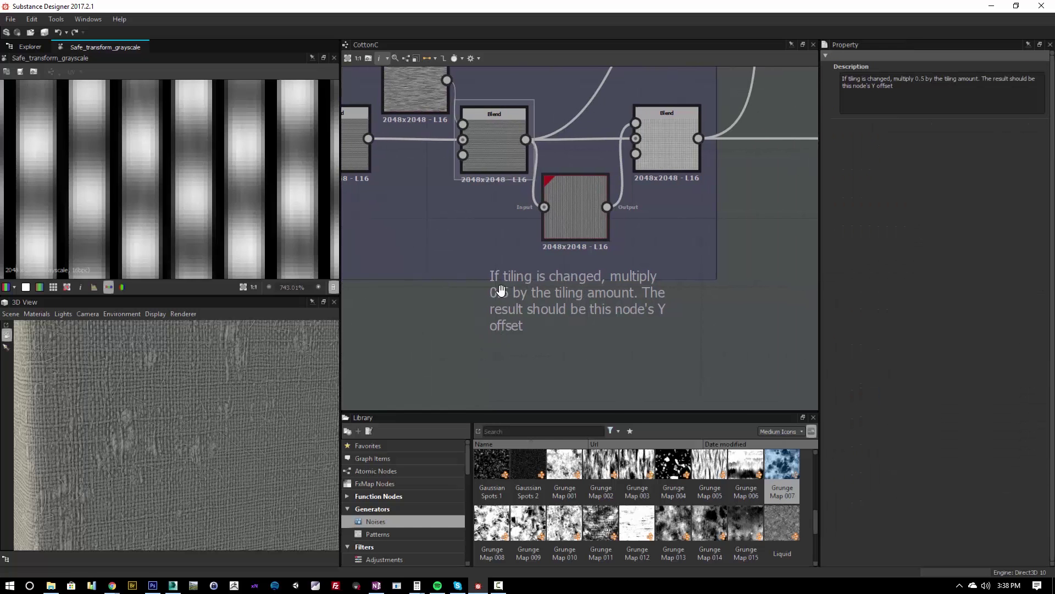
pyautogui.moveTo(548, 310); pyautogui.dragTo(540, 318)
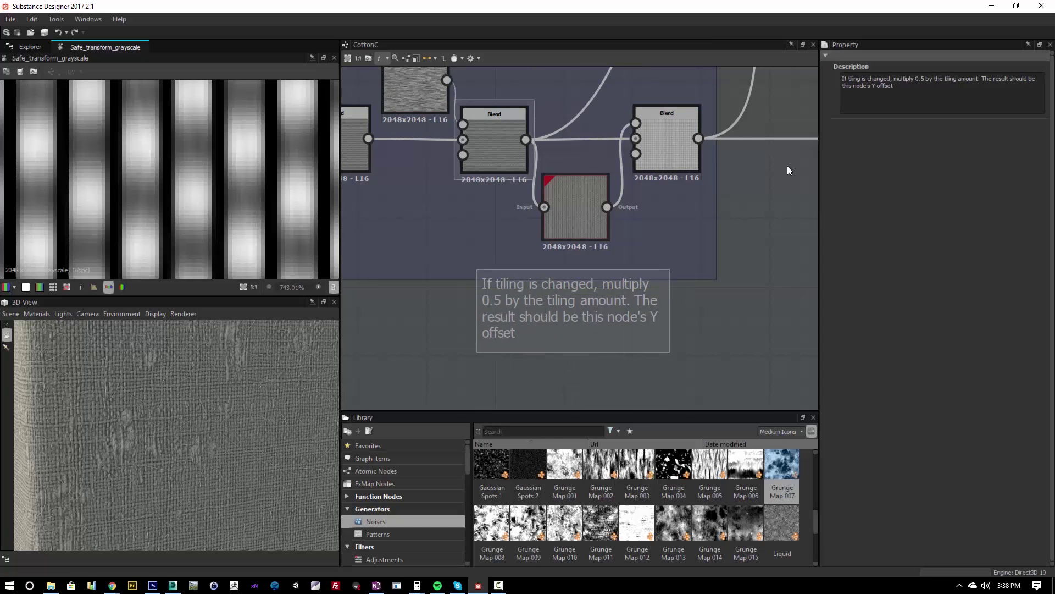
pyautogui.tripleClick(864, 83)
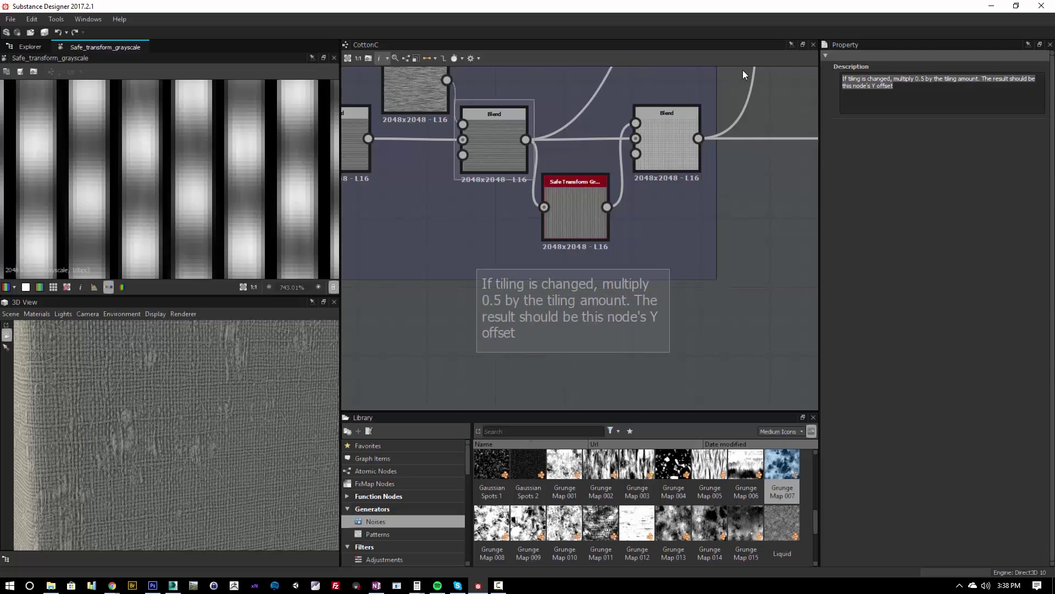
pyautogui.write('divide ')
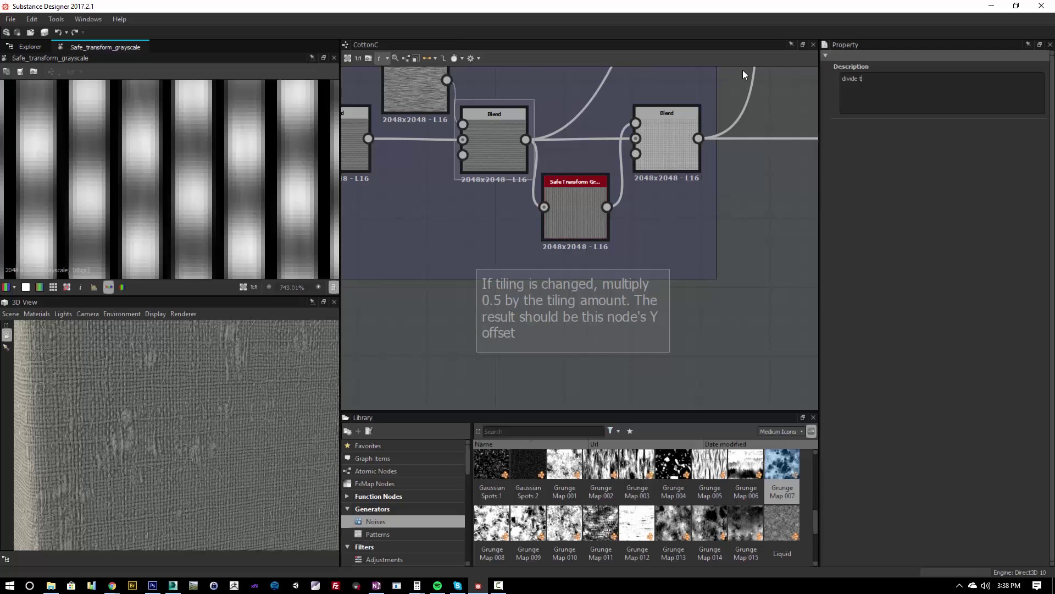
pyautogui.write('the til')
pyautogui.write('e')
pyautogui.write(' number')
pyautogui.press('BackSpace')
pyautogui.press('BackSpace')
pyautogui.press('BackSpace')
pyautogui.press('BackSpace')
pyautogui.press('BackSpace')
pyautogui.press('BackSpace')
pyautogui.press('BackSpace')
pyautogui.press('BackSpace')
pyautogui.write('0.5 by t')
pyautogui.press('BackSpace')
pyautogui.press('BackSpace')
pyautogui.write('y the tiling amoun')
pyautogui.click(757, 352)
pyautogui.moveTo(532, 301); pyautogui.dragTo(564, 308)
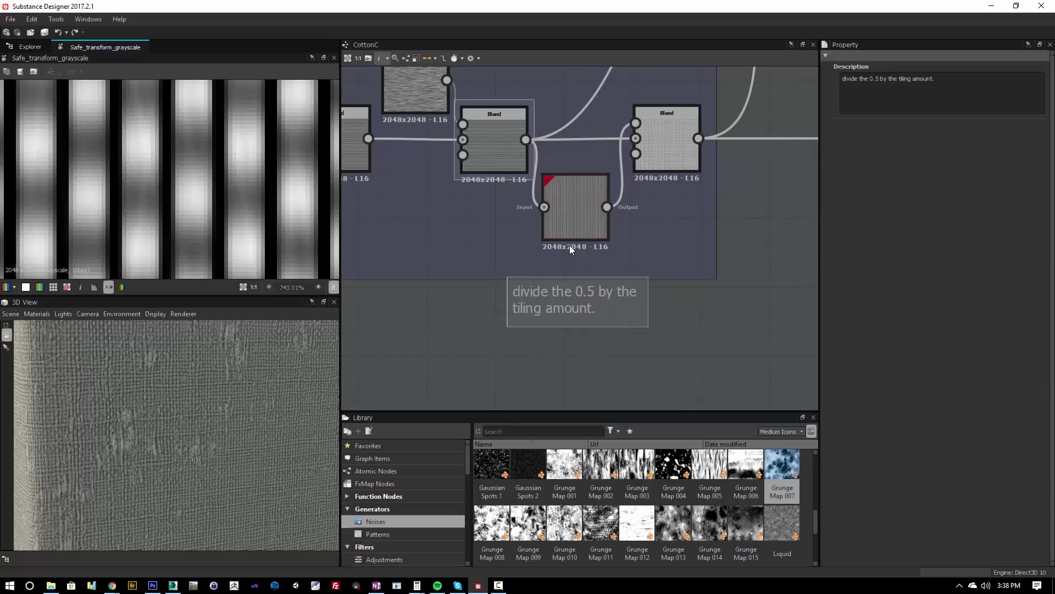
# Select the vertical Safe Transform Grayscale node, switch to Calculator and divide 0.5 by 80 to check its Y offset.
pyautogui.click(570, 228)
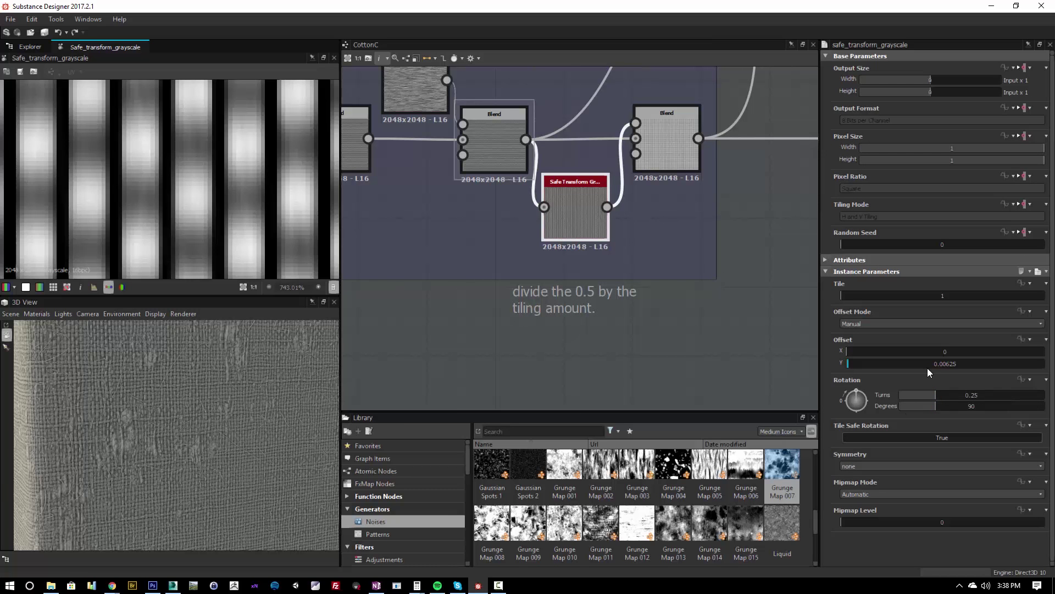
pyautogui.press('super')
pyautogui.write('cal')
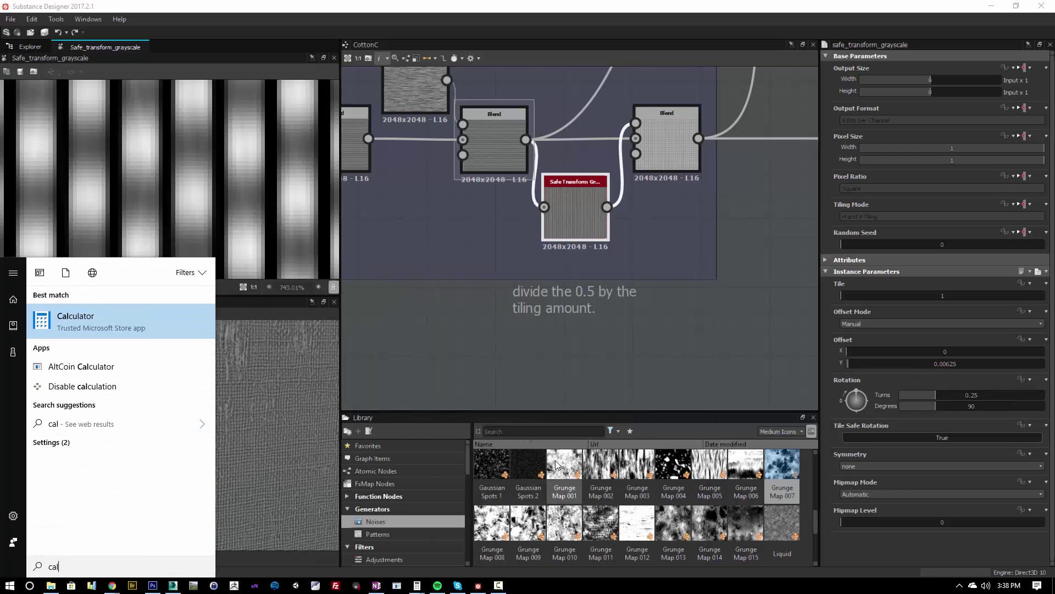
pyautogui.press('Return')
pyautogui.write('0.5/8')
pyautogui.press('Return')
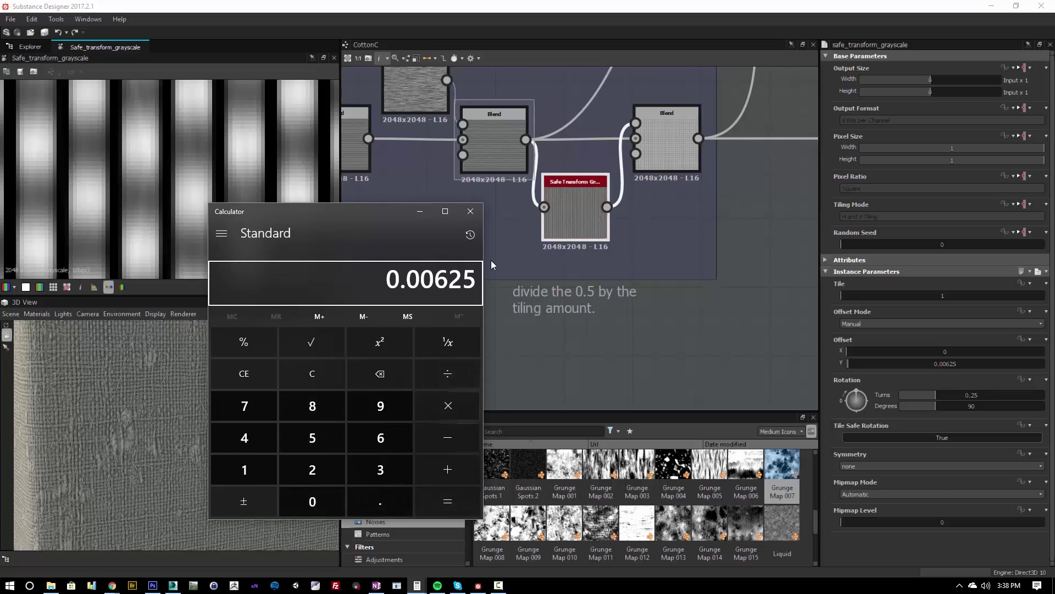
# Return to Substance Designer and compare the vertical Safe Transform Grayscale with the Blend that combines both thread directions.
pyautogui.click(662, 131)
pyautogui.moveTo(629, 165); pyautogui.dragTo(575, 221, button='middle')
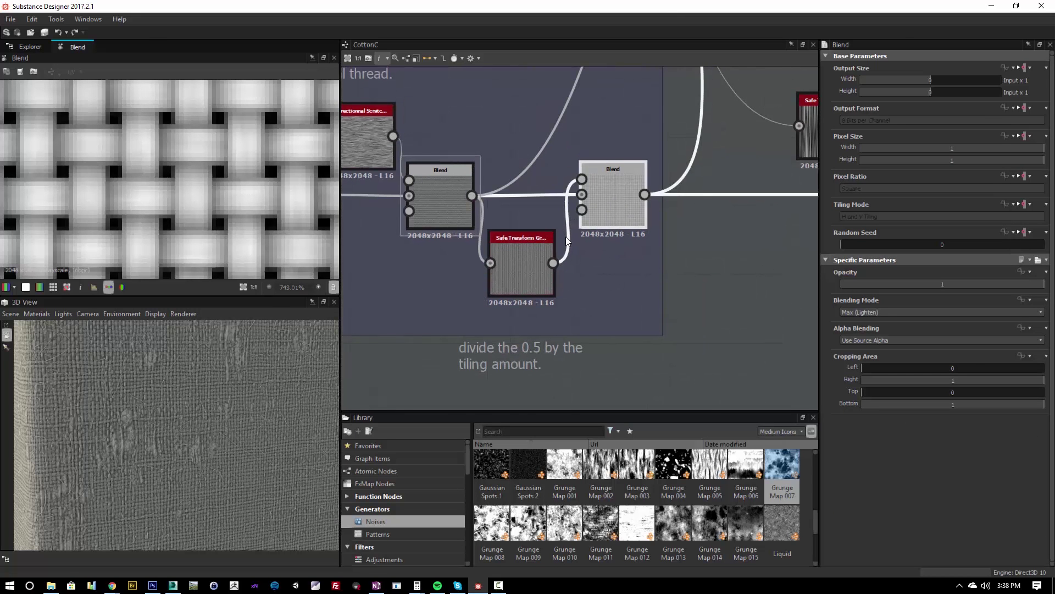
pyautogui.doubleClick(530, 271)
pyautogui.doubleClick(616, 202)
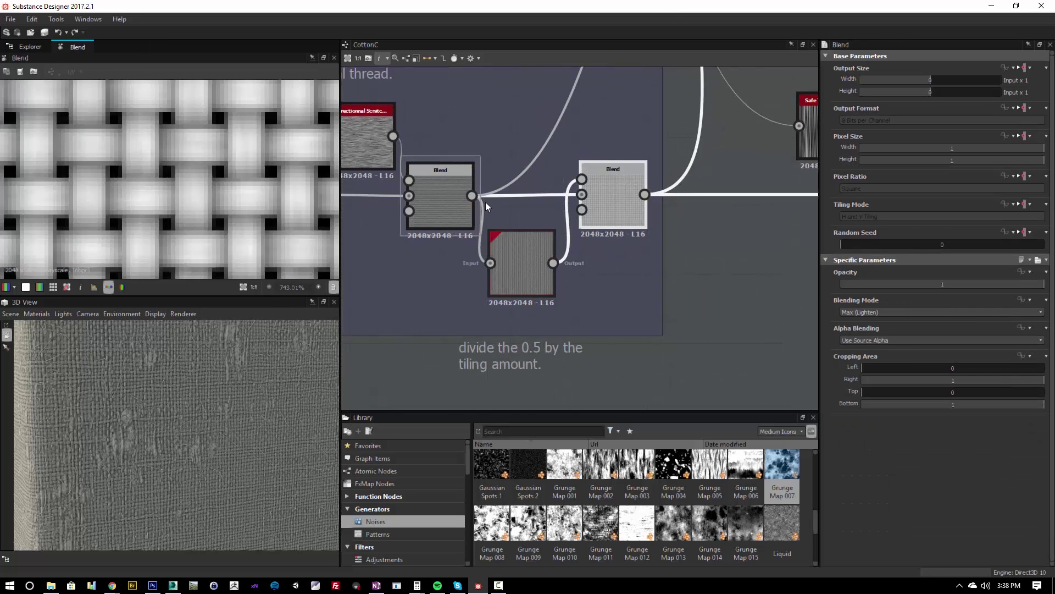
# Examine the combined weave pattern at several scales alongside the Horizontal Weave Setup group and its neighbouring graph sections.
pyautogui.moveTo(590, 217); pyautogui.dragTo(488, 272, button='middle')
pyautogui.scroll(-6, 483, 158)
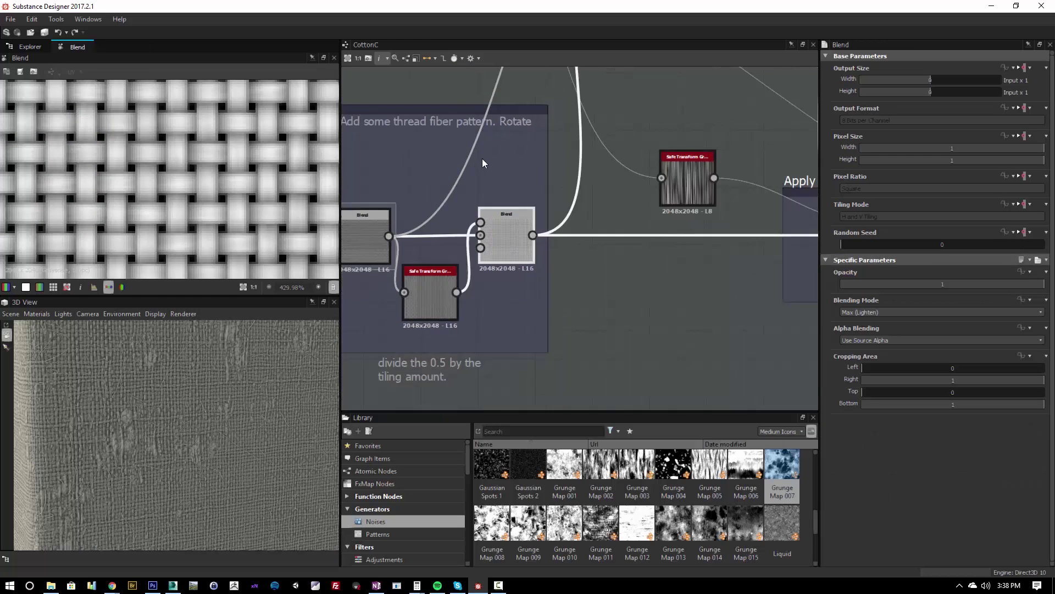
pyautogui.scroll(-5, 256, 180)
pyautogui.scroll(-8, 165, 149)
pyautogui.moveTo(169, 152); pyautogui.dragTo(110, 188, button='middle')
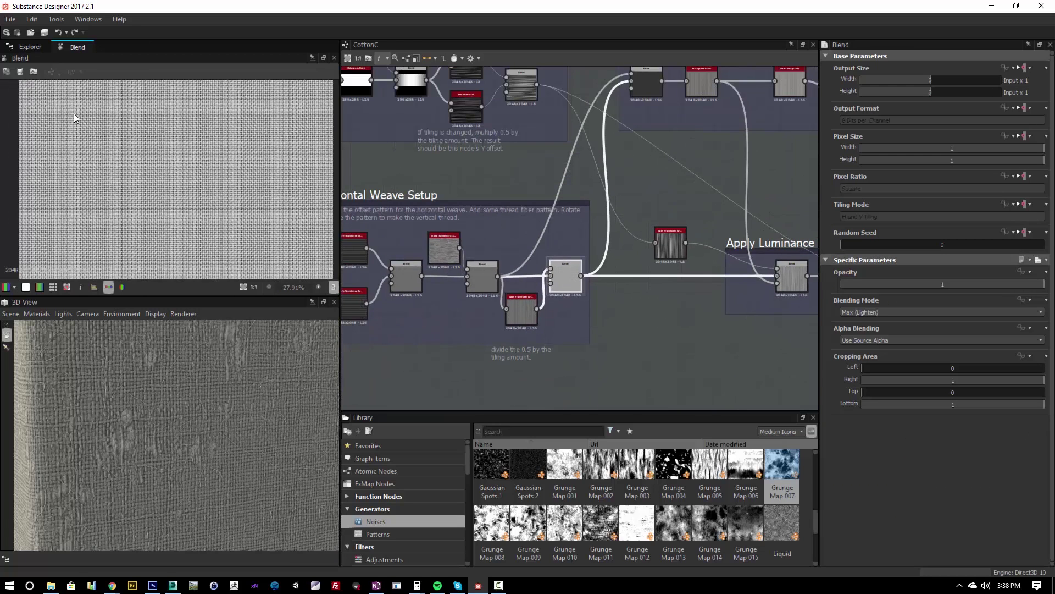
pyautogui.scroll(7, 157, 148)
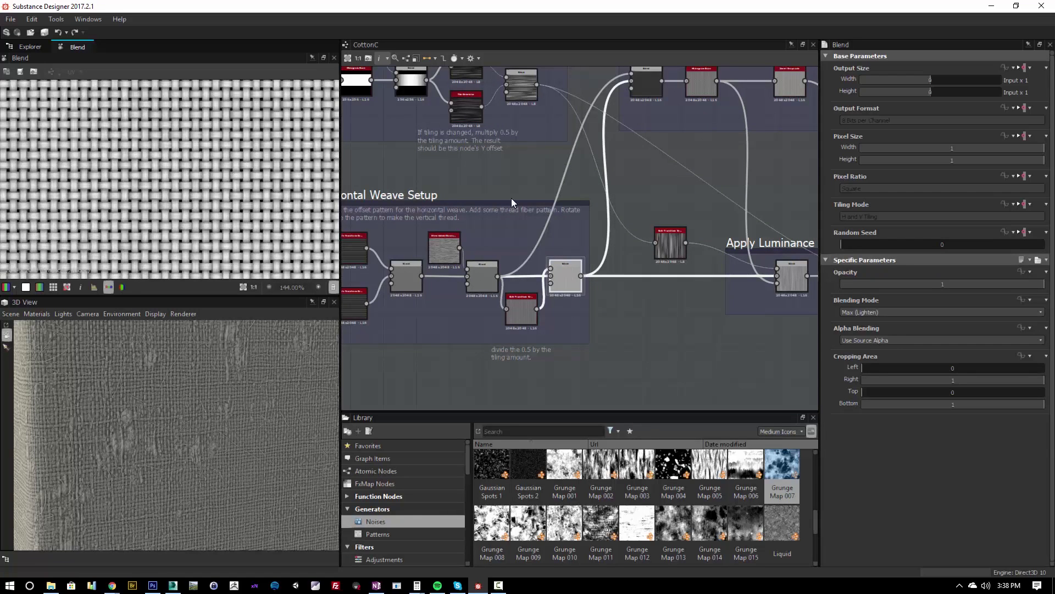
pyautogui.moveTo(488, 185); pyautogui.dragTo(697, 305, button='middle')
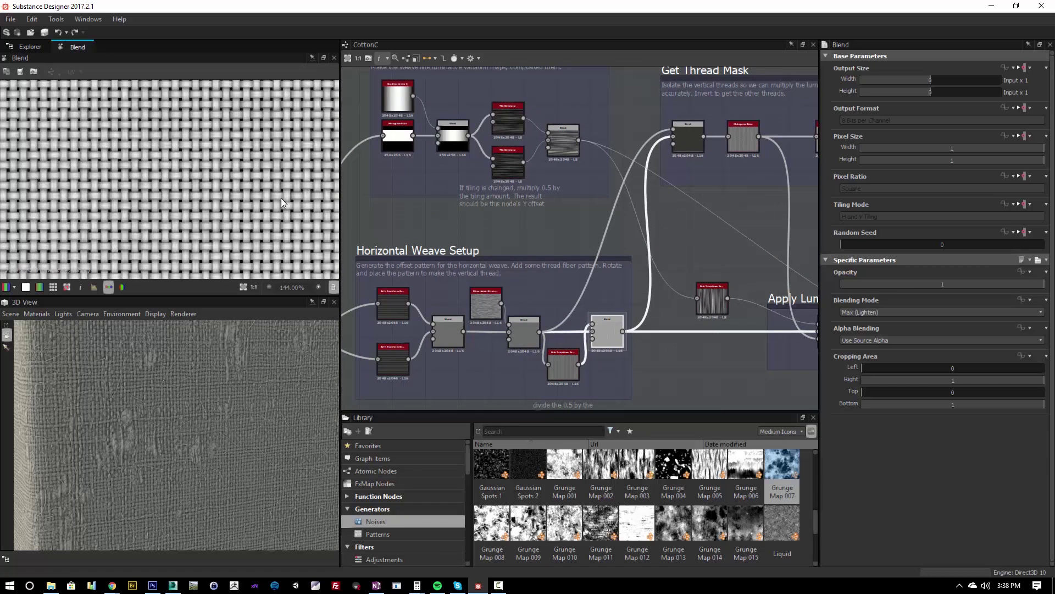
pyautogui.scroll(-4, 121, 181)
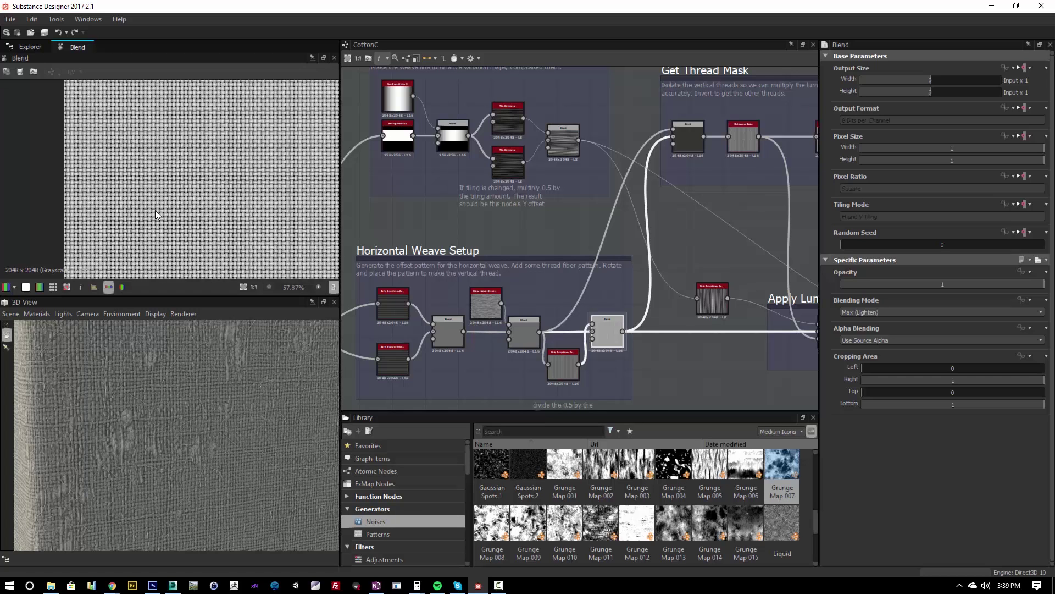
# Preview the Histogram Scan node in the Uneven Weaves group and the Blend that multiplies the linear gradient over it.
pyautogui.moveTo(383, 180); pyautogui.dragTo(492, 250, button='middle')
pyautogui.scroll(4, 507, 208)
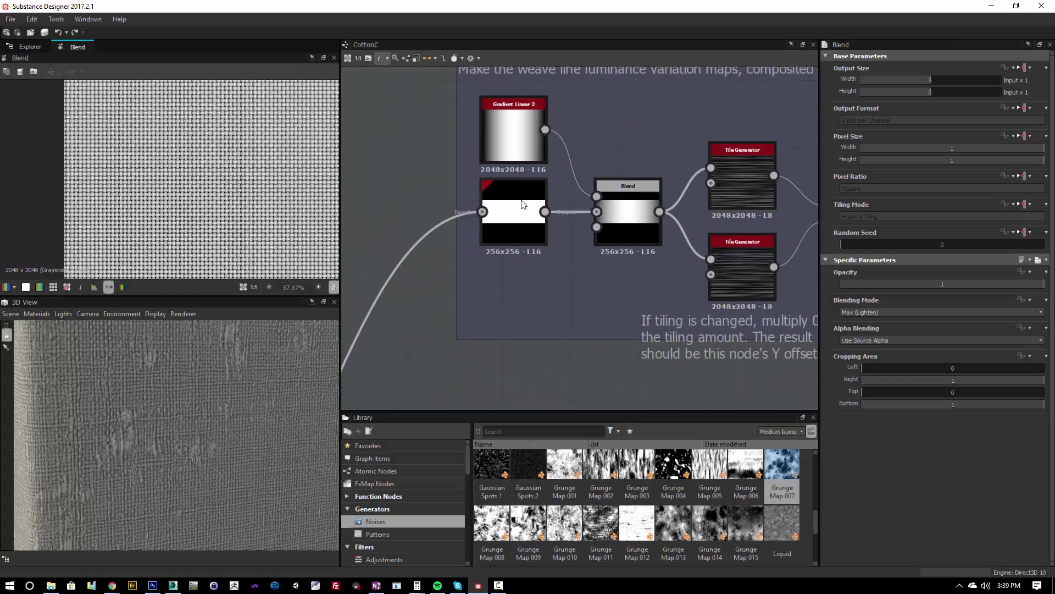
pyautogui.click(515, 193)
pyautogui.doubleClick(515, 196)
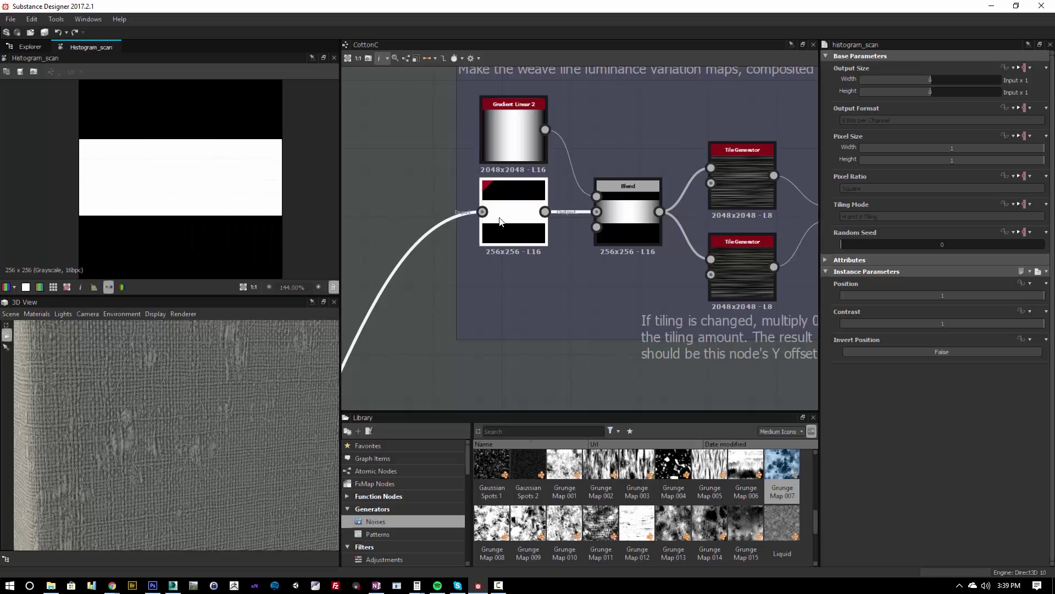
pyautogui.moveTo(622, 268); pyautogui.dragTo(466, 269, button='middle')
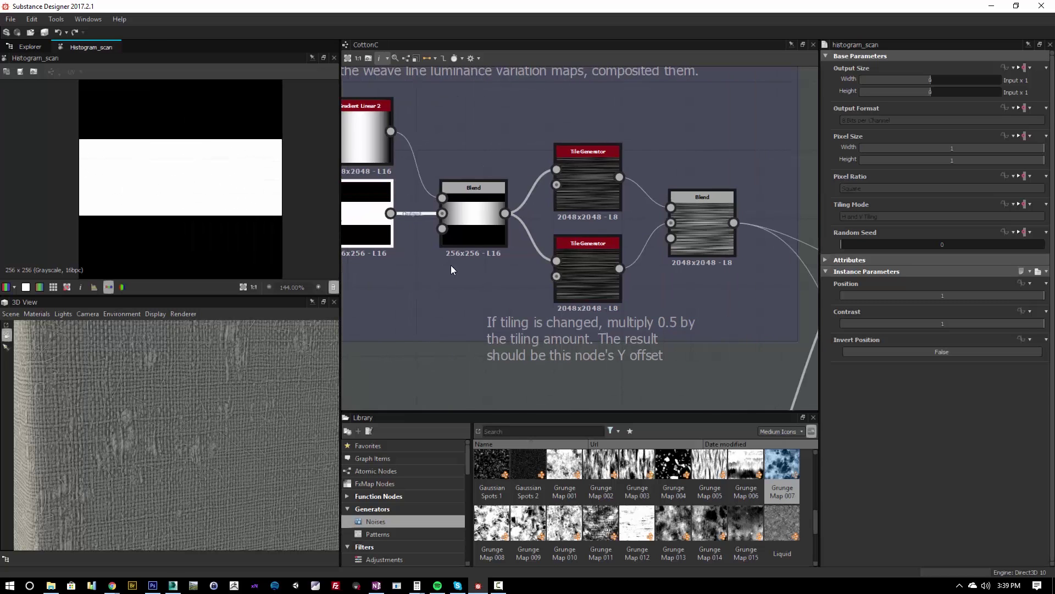
pyautogui.moveTo(398, 253); pyautogui.dragTo(493, 276, button='middle')
pyautogui.doubleClick(566, 245)
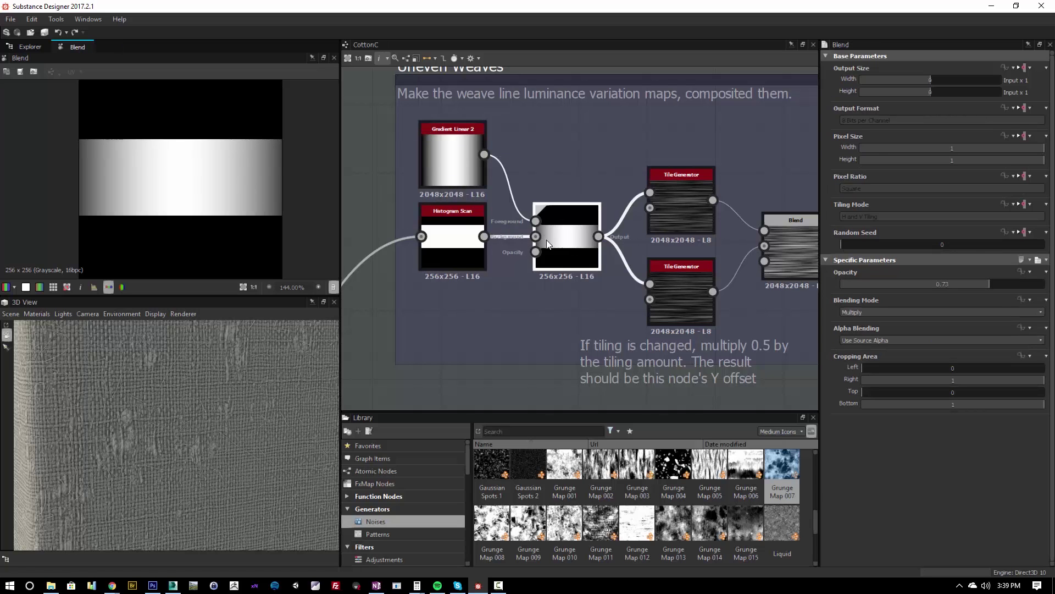
# Preview the upper Tile Generator of the Uneven Weaves group in an enlarged 2D view and examine its line variation.
pyautogui.moveTo(689, 275); pyautogui.dragTo(560, 269, button='middle')
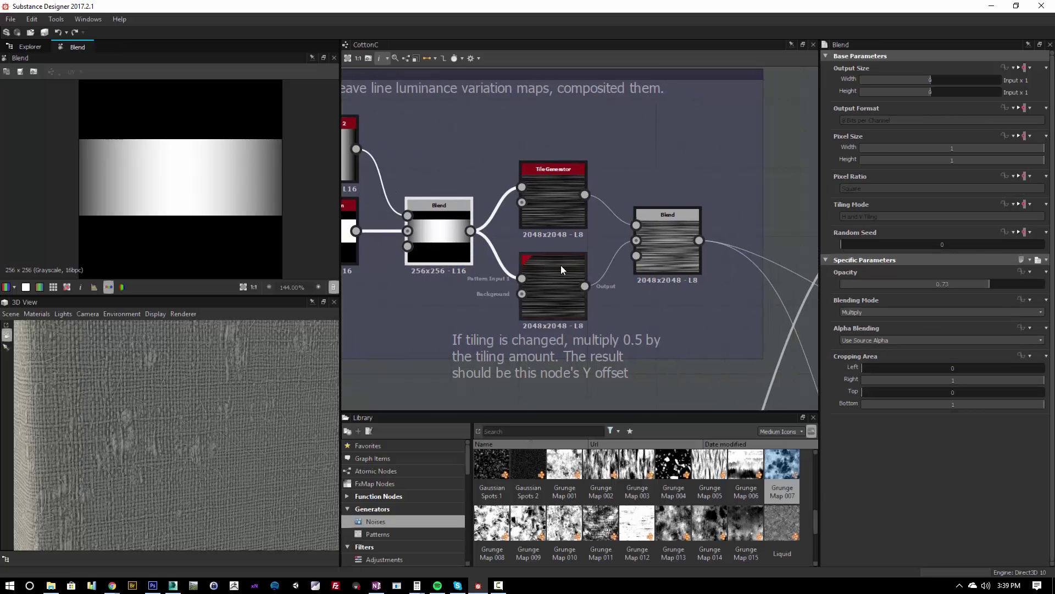
pyautogui.click(566, 206)
pyautogui.doubleClick(546, 222)
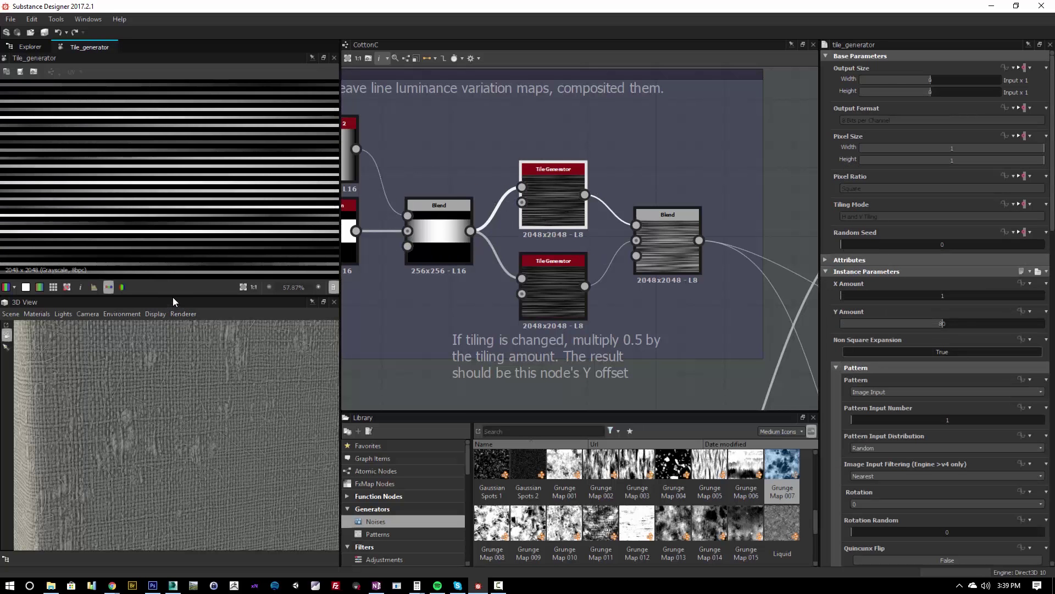
pyautogui.moveTo(174, 296); pyautogui.dragTo(173, 486)
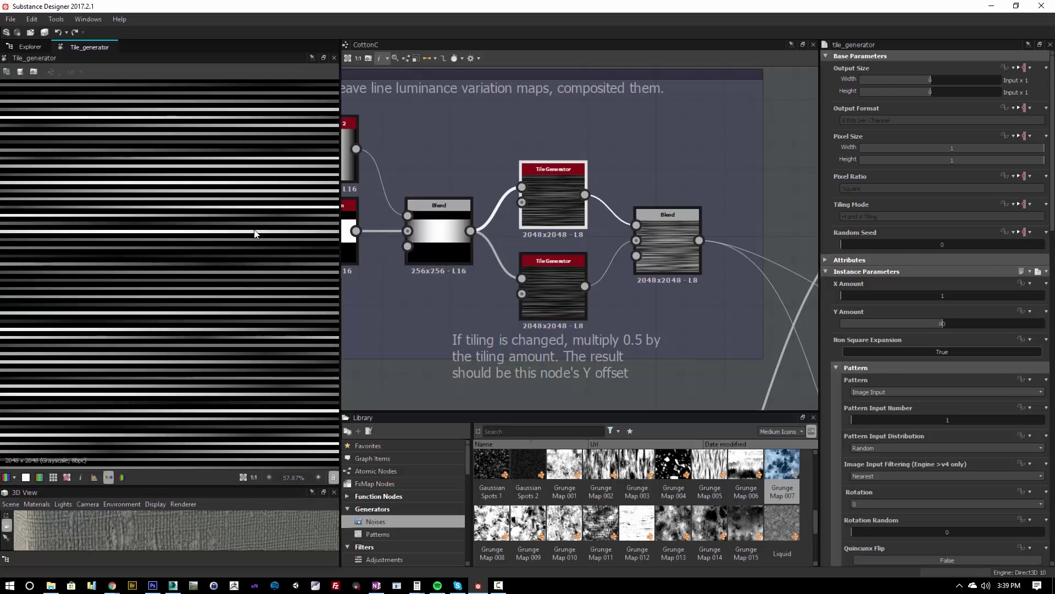
pyautogui.press('f')
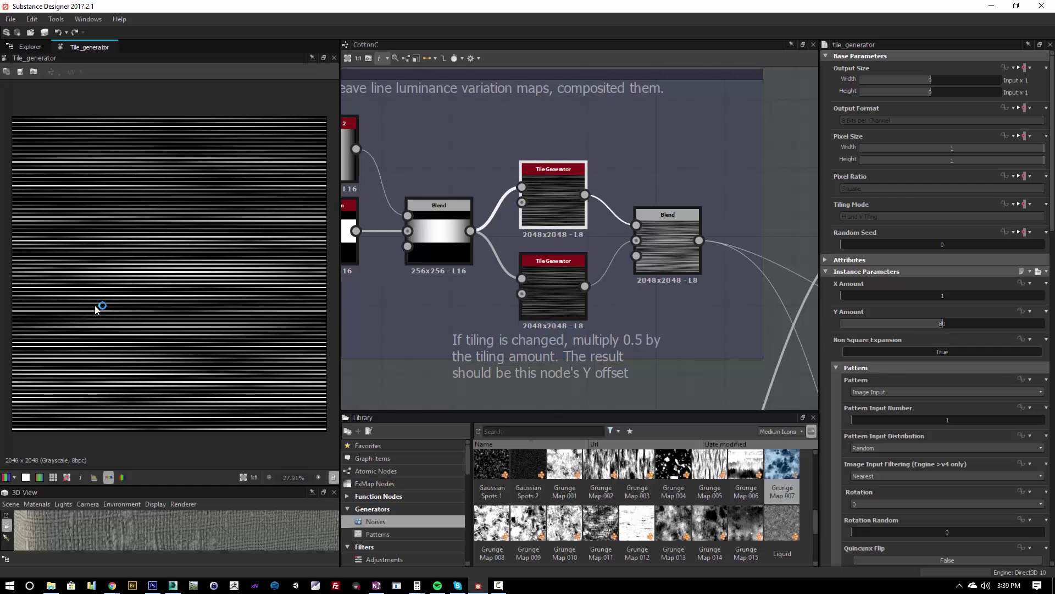
pyautogui.scroll(8, 51, 299)
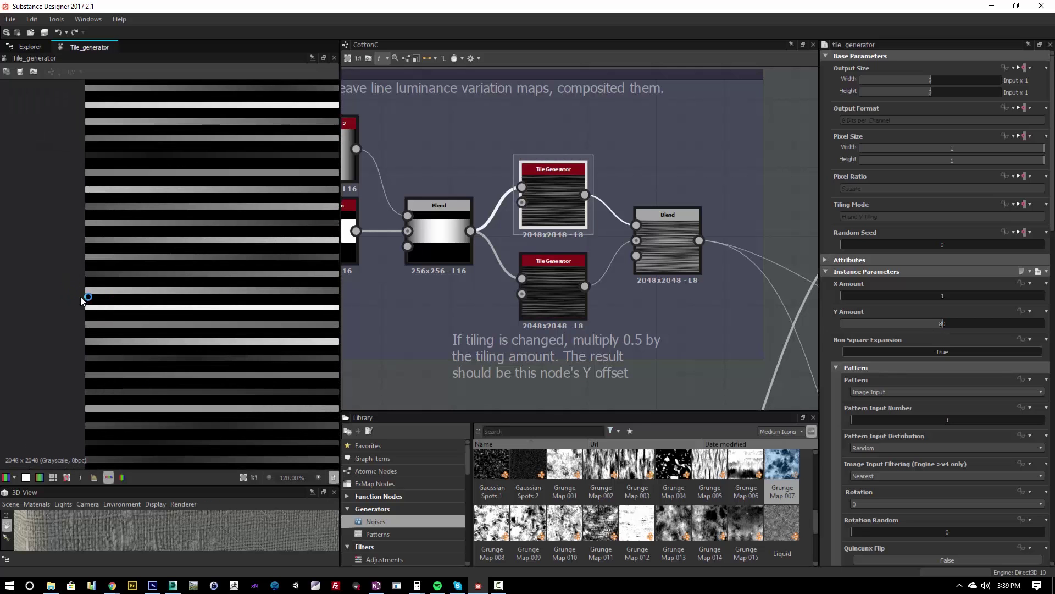
pyautogui.scroll(-7, 184, 291)
pyautogui.scroll(-3, 180, 286)
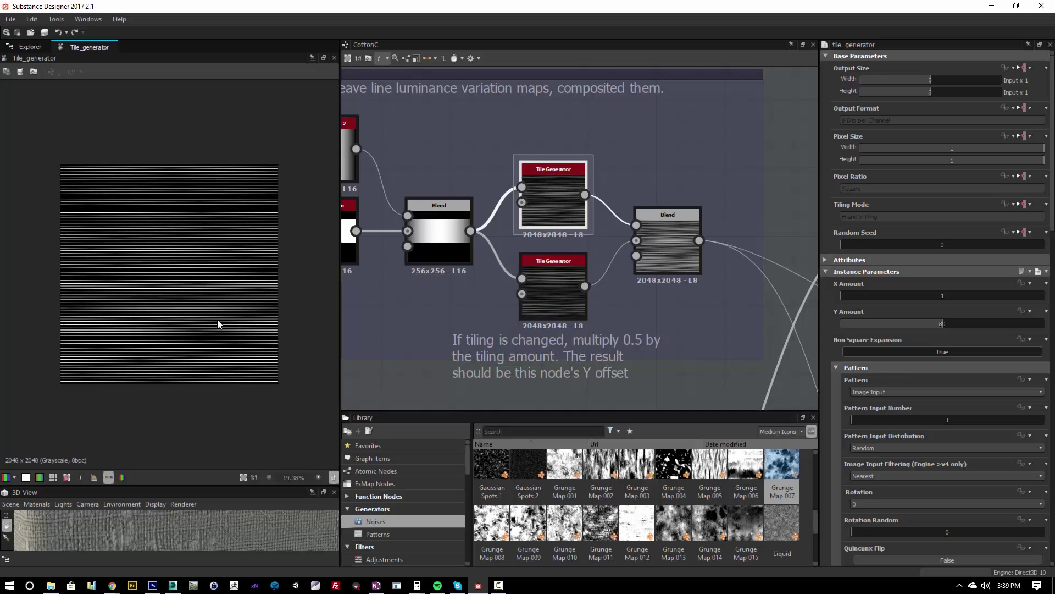
# Preview the lower Tile Generator of the Uneven Weaves group in an enlarged 2D view and compare it with the upper one.
pyautogui.click(562, 284)
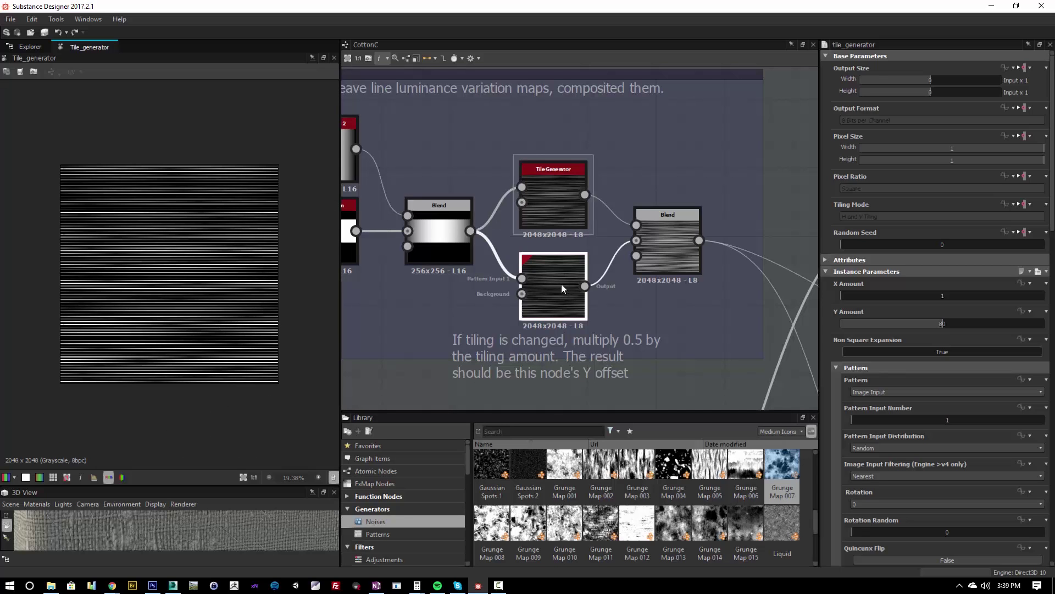
pyautogui.scroll(1, 159, 275)
pyautogui.scroll(3, 516, 279)
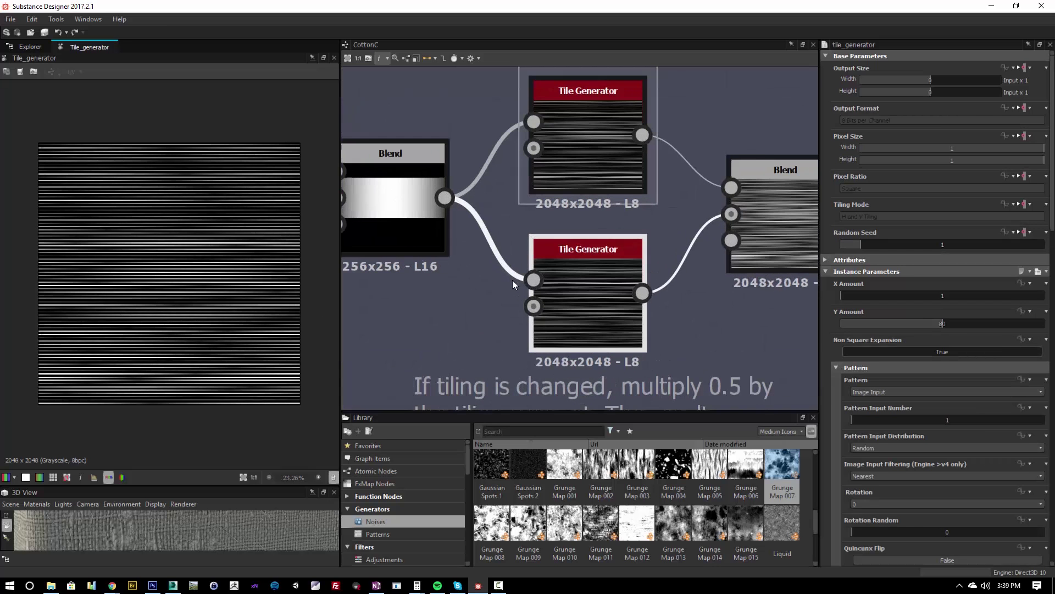
pyautogui.scroll(5, 205, 285)
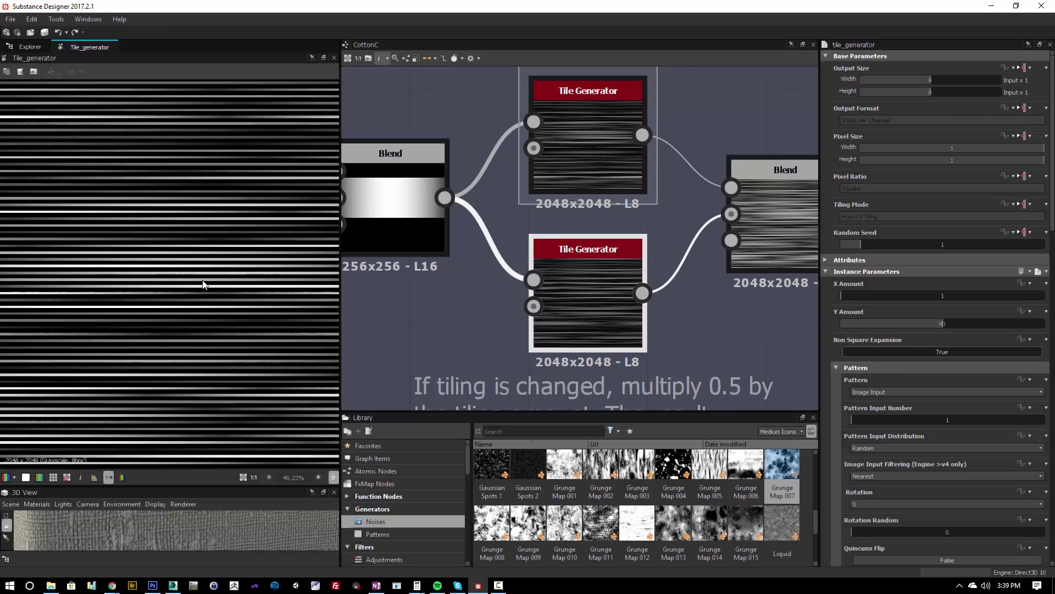
pyautogui.scroll(4, 239, 285)
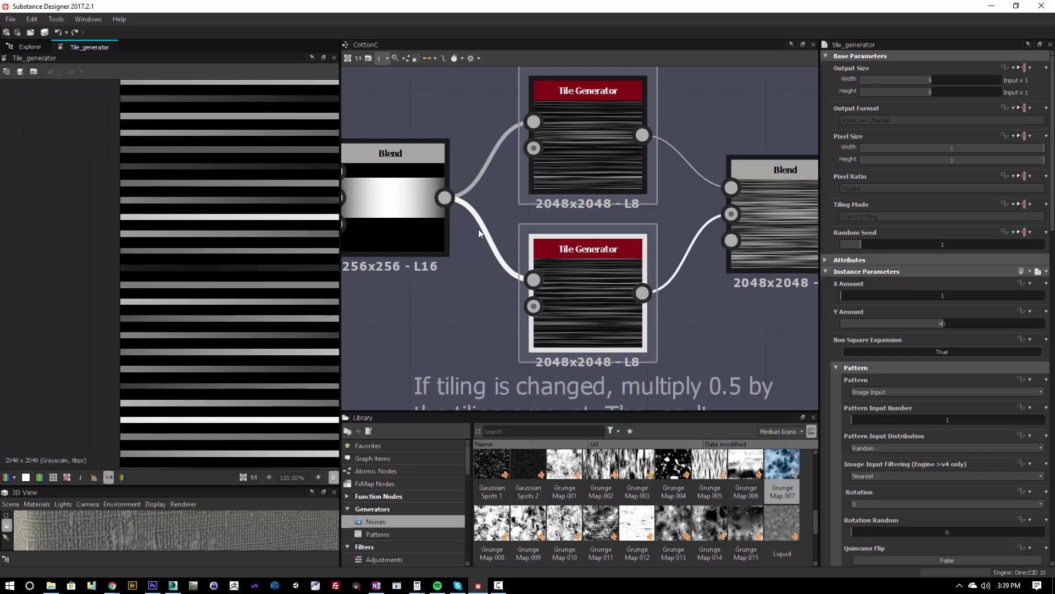
pyautogui.click(595, 166)
# Preview the Max (Lighten) Blend that combines both Tile Generators of the Uneven Weaves group, from close up to the full tile.
pyautogui.moveTo(678, 254); pyautogui.dragTo(497, 263, button='middle')
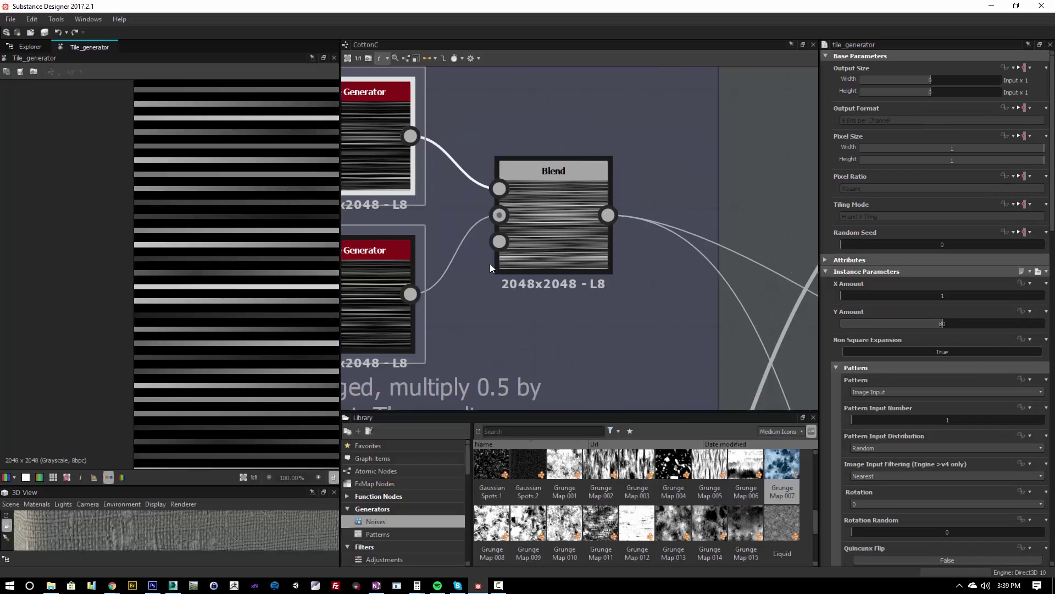
pyautogui.doubleClick(583, 183)
pyautogui.scroll(-9, 212, 272)
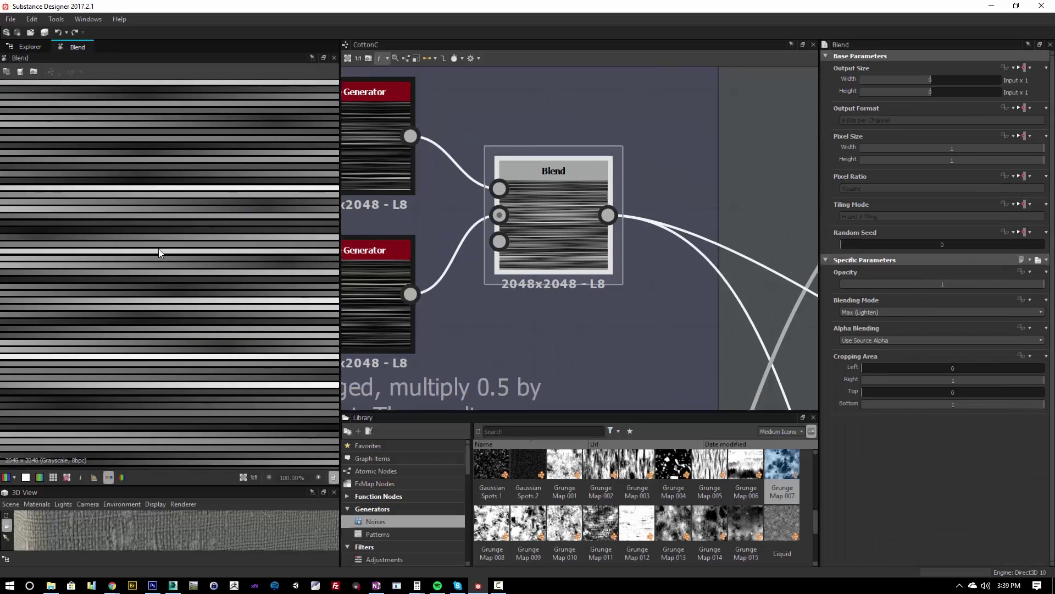
pyautogui.scroll(-3, 615, 312)
# Delete the note about multiplying 0.5 by the tiling amount below the Uneven Weaves group.
pyautogui.moveTo(661, 375); pyautogui.dragTo(540, 215, button='middle')
pyautogui.scroll(-3, 540, 214)
pyautogui.moveTo(420, 193); pyautogui.dragTo(424, 210)
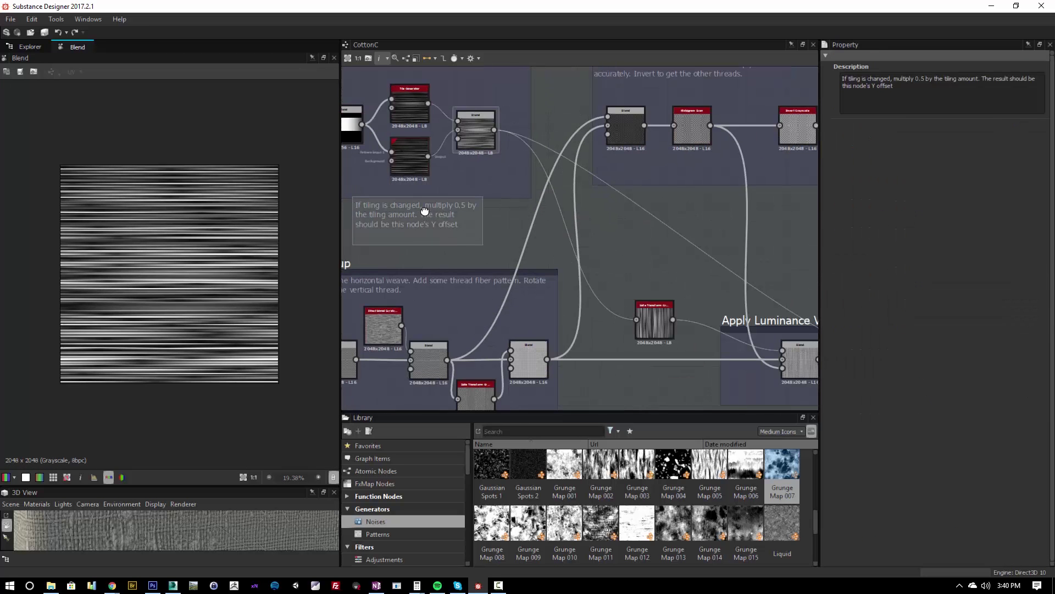
pyautogui.press('Delete')
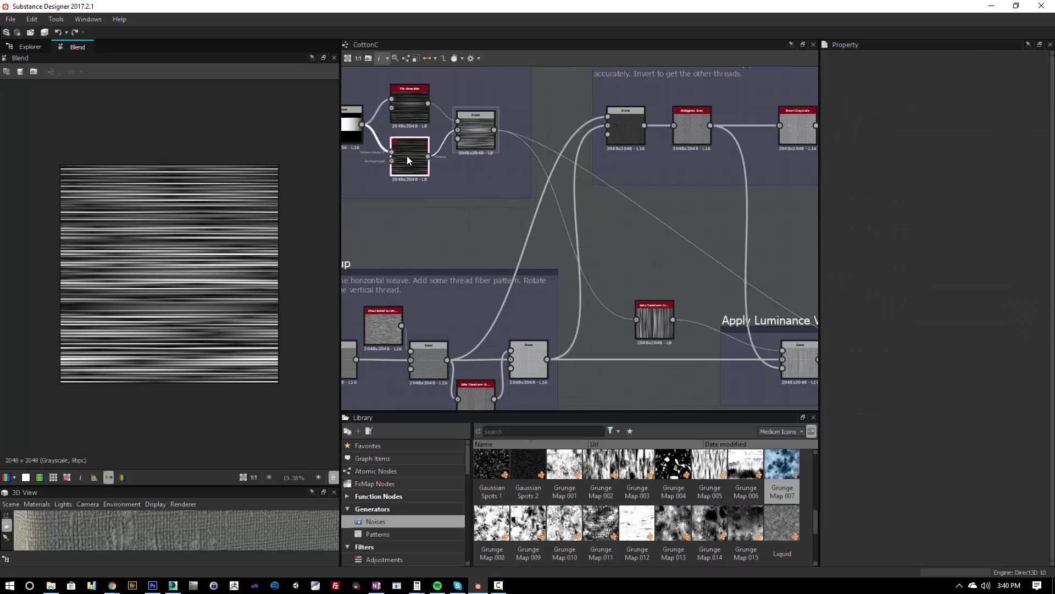
# Check the Global Offset parameters of the lower Tile Generator in the Uneven Weaves group.
pyautogui.moveTo(499, 341); pyautogui.dragTo(523, 236, button='middle')
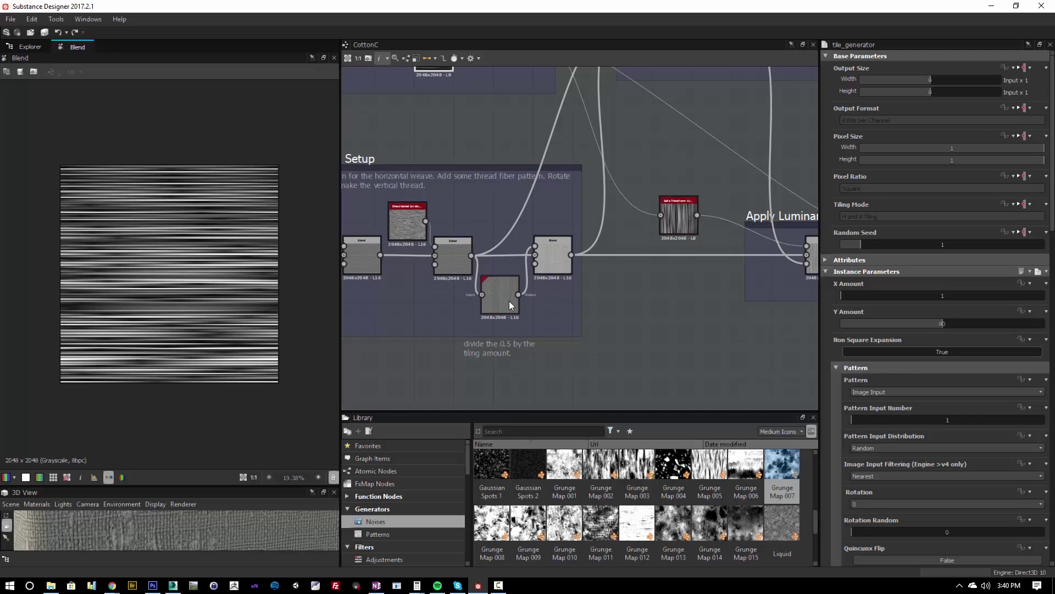
pyautogui.moveTo(544, 170); pyautogui.dragTo(562, 235, button='middle')
pyautogui.scroll(-10, 830, 428)
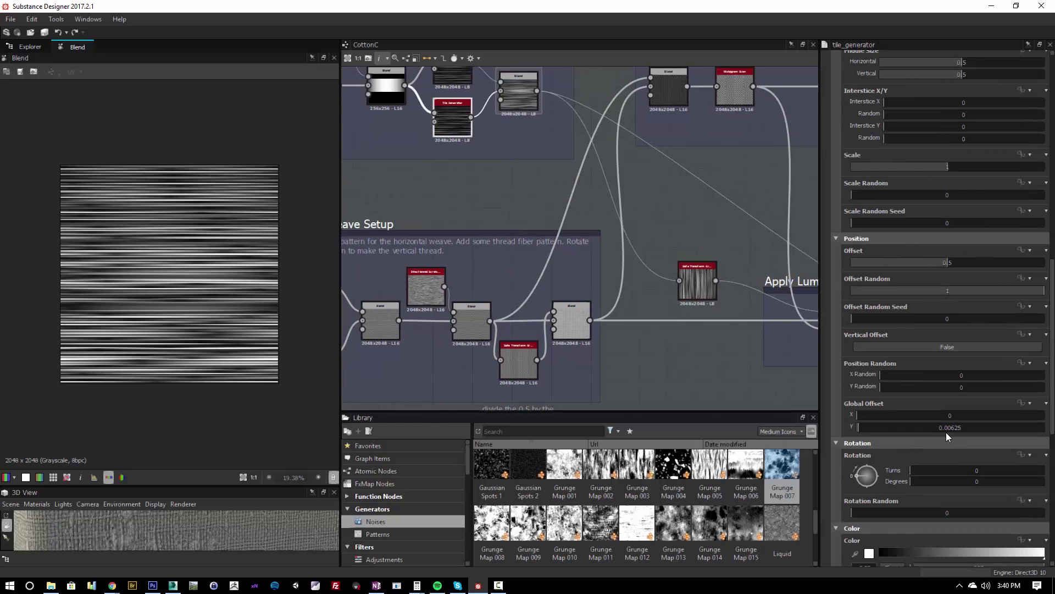
# Preview the first Blend of the Apply Luminance Variation group, which multiplies the vertical line variation over the weave.
pyautogui.moveTo(517, 189); pyautogui.dragTo(494, 189, button='middle')
pyautogui.moveTo(577, 287); pyautogui.dragTo(521, 237, button='middle')
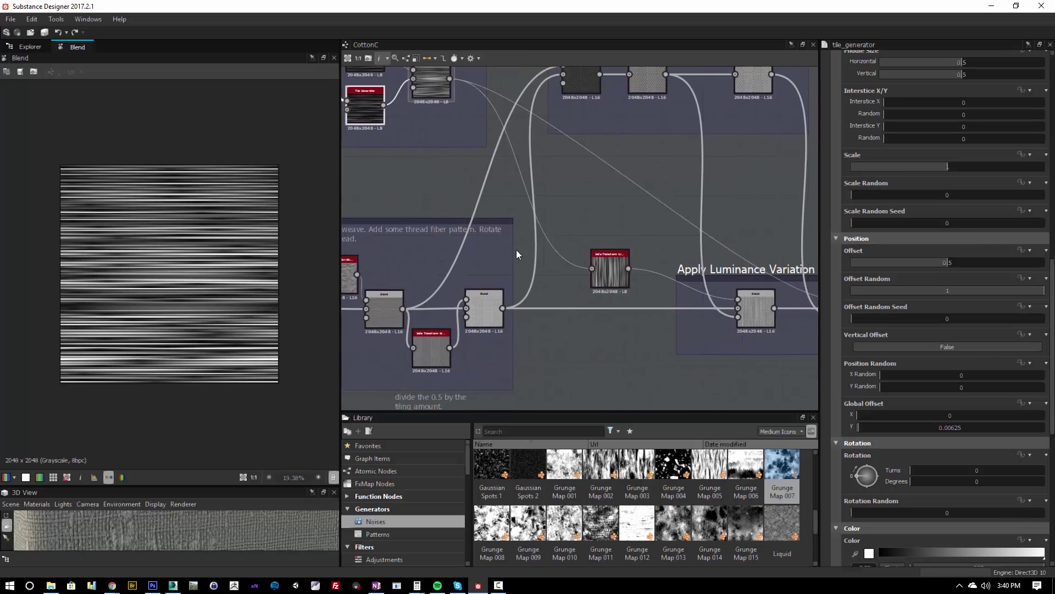
pyautogui.moveTo(652, 292); pyautogui.dragTo(590, 293, button='middle')
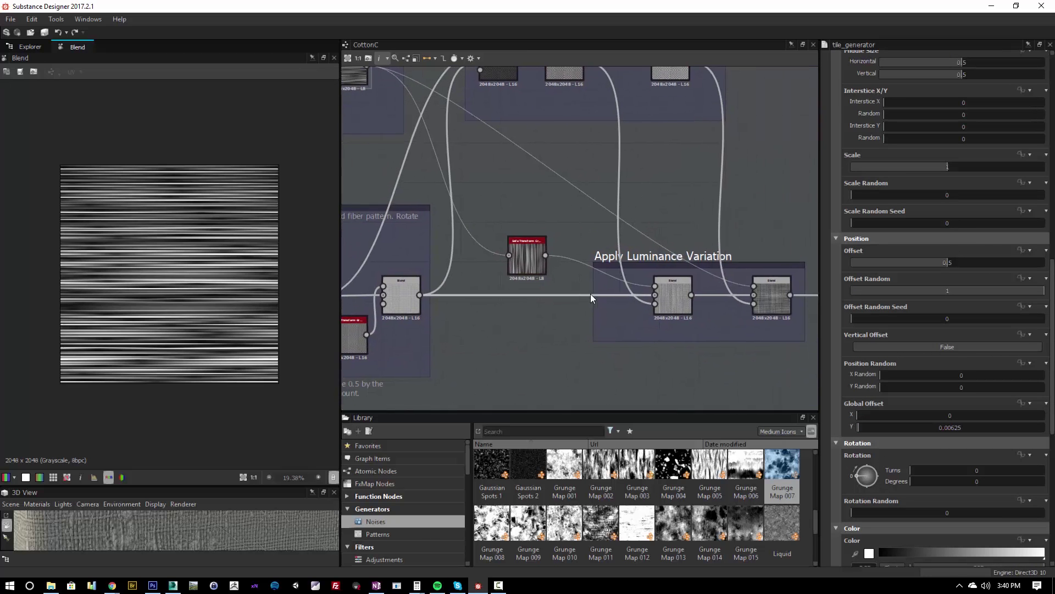
pyautogui.click(677, 297)
pyautogui.scroll(8, 203, 265)
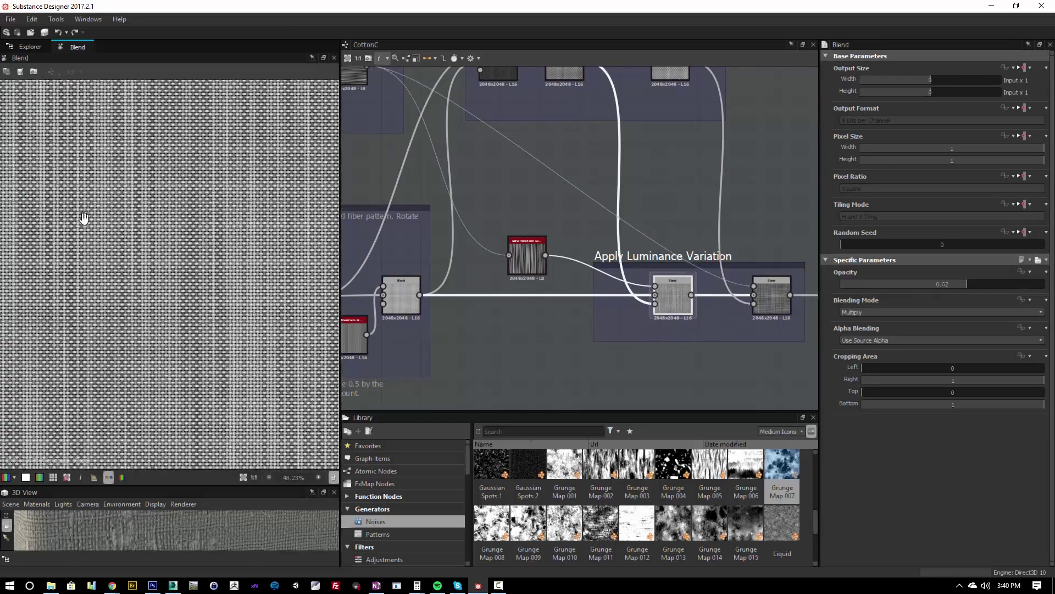
# Examine the luminance variation of individual vertical threads up close, tracing the Blend's connections back to the Get Thread Mask group.
pyautogui.moveTo(518, 268); pyautogui.dragTo(592, 272, button='middle')
pyautogui.moveTo(554, 243); pyautogui.dragTo(535, 285, button='middle')
pyautogui.moveTo(587, 175); pyautogui.dragTo(510, 170, button='middle')
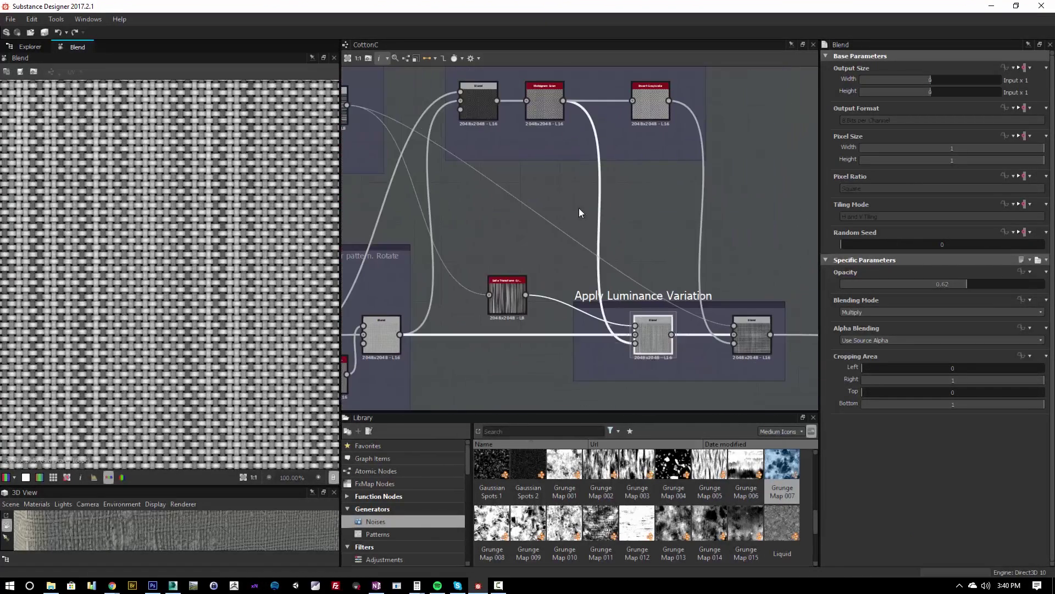
pyautogui.moveTo(566, 194); pyautogui.dragTo(585, 259, button='middle')
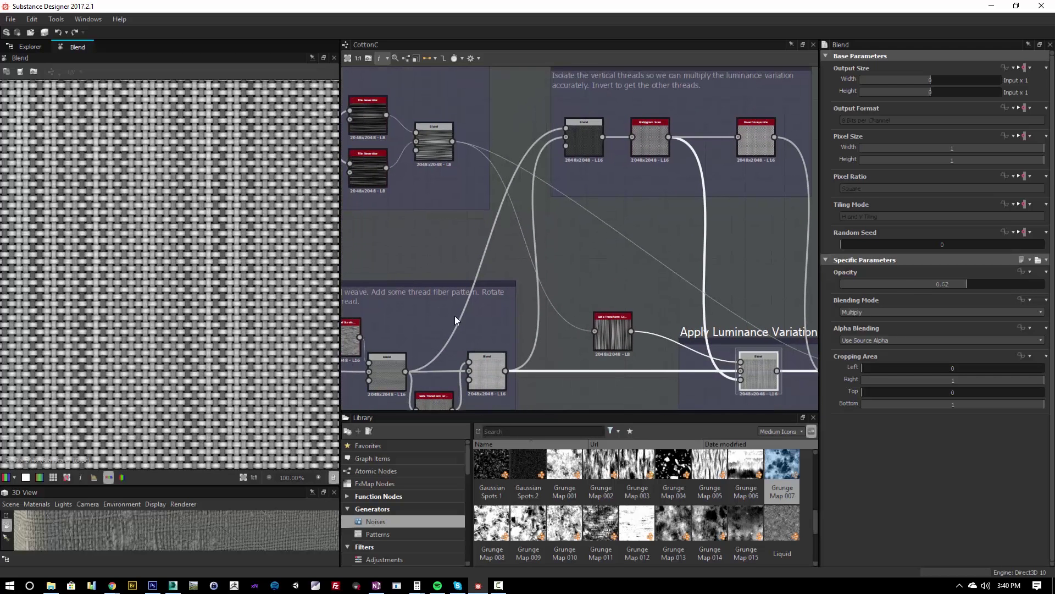
pyautogui.scroll(8, 206, 288)
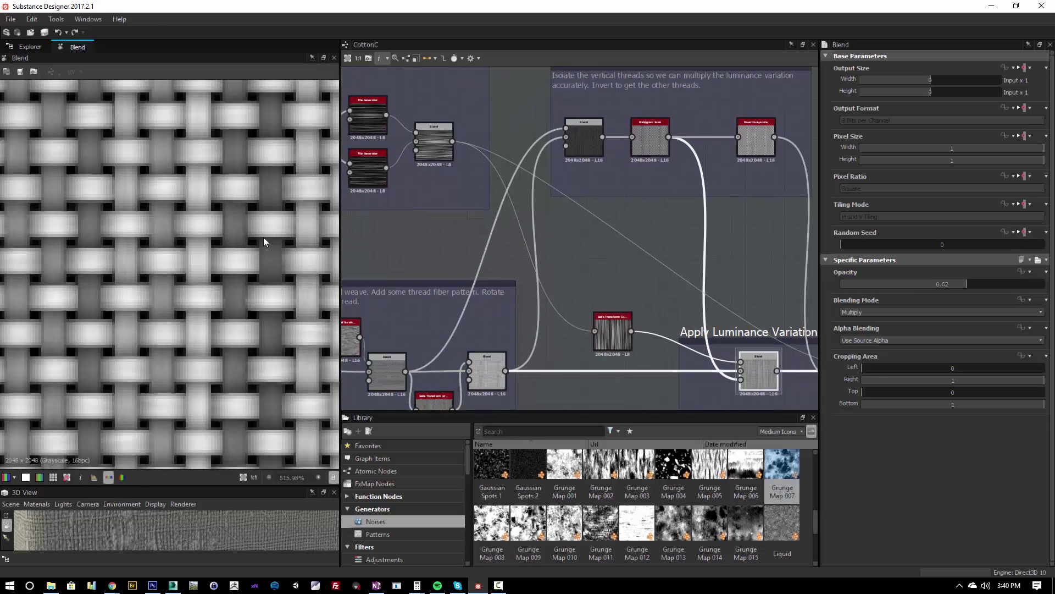
pyautogui.moveTo(272, 273); pyautogui.dragTo(192, 268, button='middle')
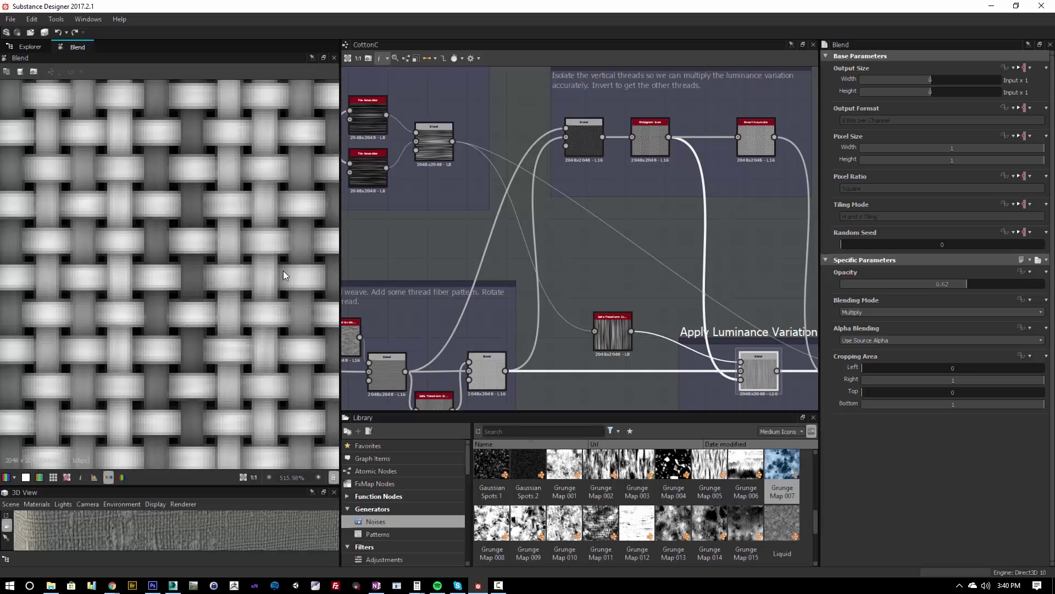
pyautogui.scroll(2, 226, 285)
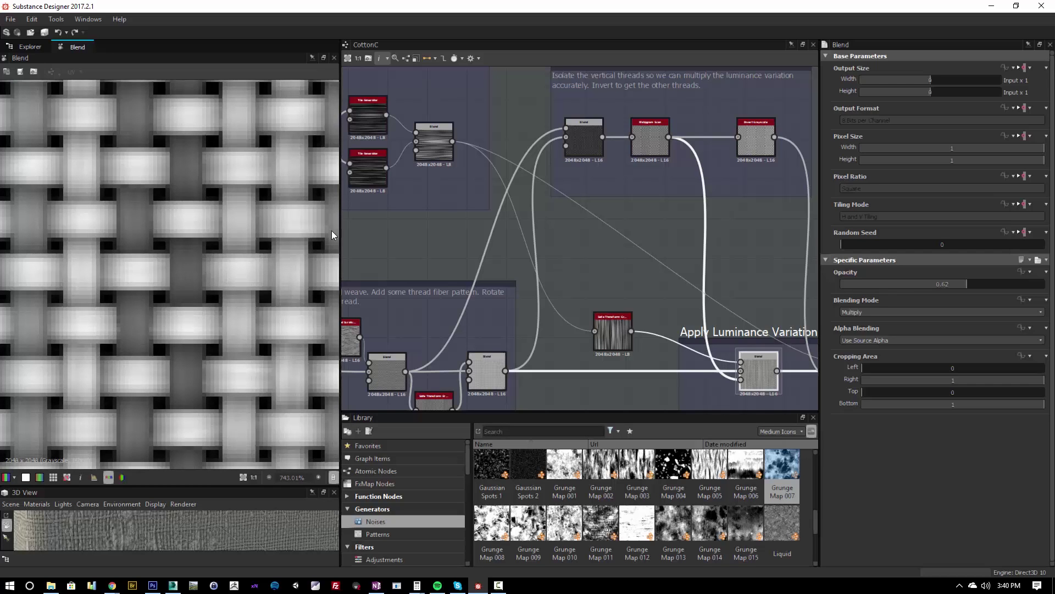
# Preview the thread Blend in the Horizontal Weave Setup group, followed by the Subtract Blend in the Get Thread Mask group.
pyautogui.moveTo(394, 376); pyautogui.dragTo(429, 357, button='middle')
pyautogui.doubleClick(426, 355)
pyautogui.scroll(-5, 187, 330)
pyautogui.doubleClick(605, 135)
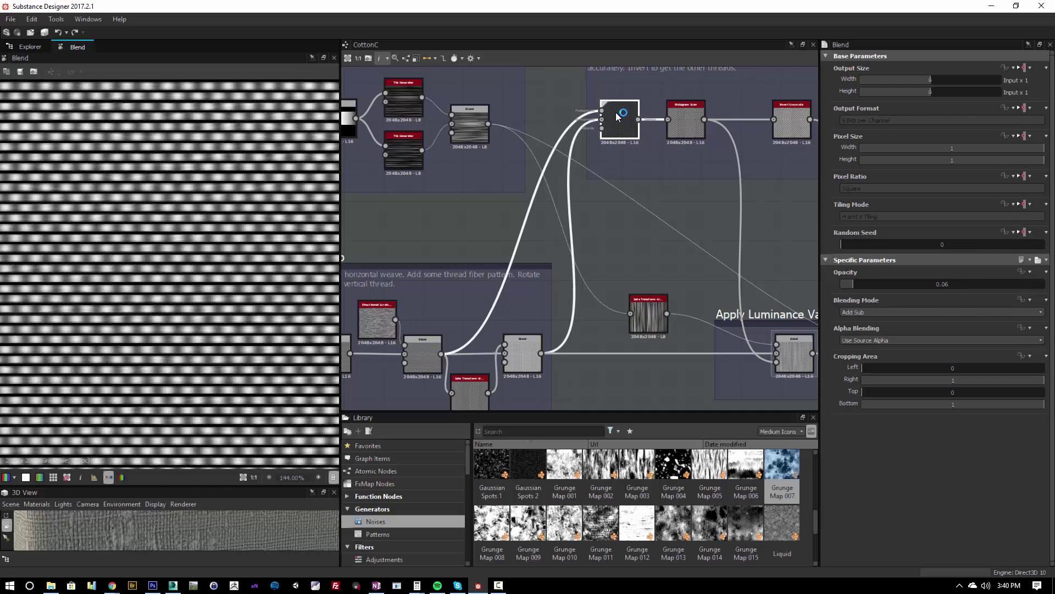
pyautogui.moveTo(620, 203); pyautogui.dragTo(594, 265, button='middle')
pyautogui.scroll(1, 594, 265)
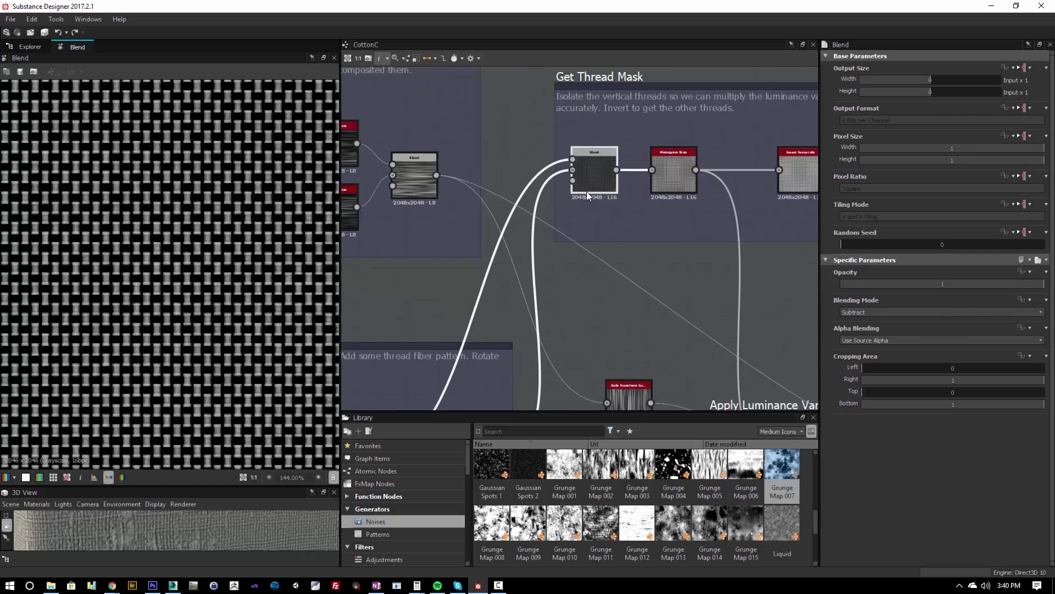
# Preview the foreground and background inputs of the Subtract Blend in the Get Thread Mask group one after the other.
pyautogui.doubleClick(573, 160)
pyautogui.moveTo(547, 378); pyautogui.dragTo(595, 279, button='middle')
pyautogui.moveTo(607, 107); pyautogui.dragTo(595, 160, button='middle')
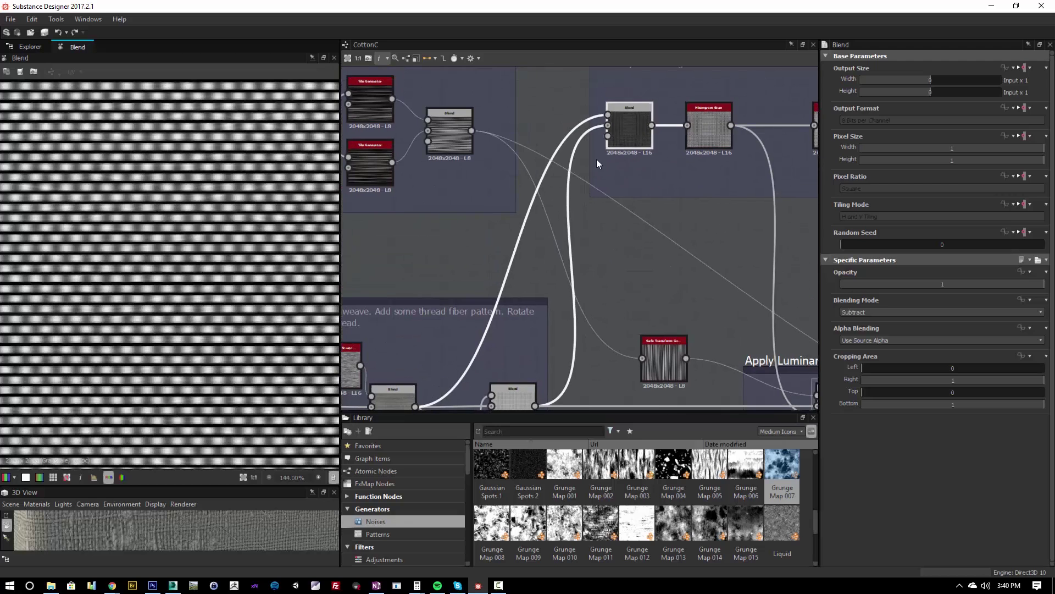
pyautogui.doubleClick(607, 126)
pyautogui.moveTo(604, 254); pyautogui.dragTo(609, 225, button='middle')
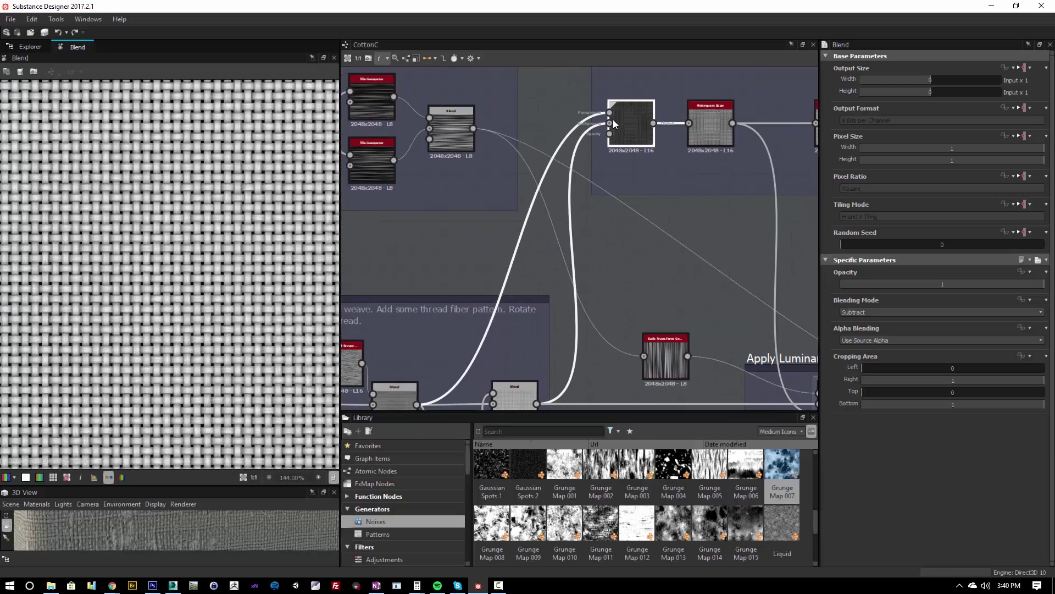
pyautogui.moveTo(559, 283); pyautogui.dragTo(530, 269, button='middle')
# Preview the Subtract Blend's output and examine the isolated vertical threads at high magnification.
pyautogui.doubleClick(636, 132)
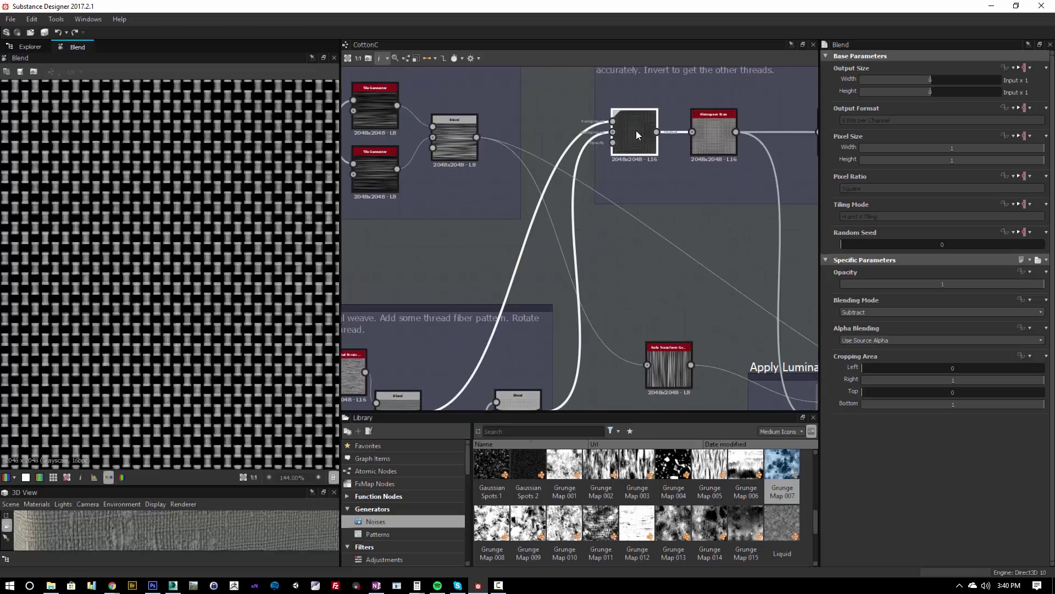
pyautogui.scroll(1, 206, 227)
pyautogui.scroll(8, 264, 217)
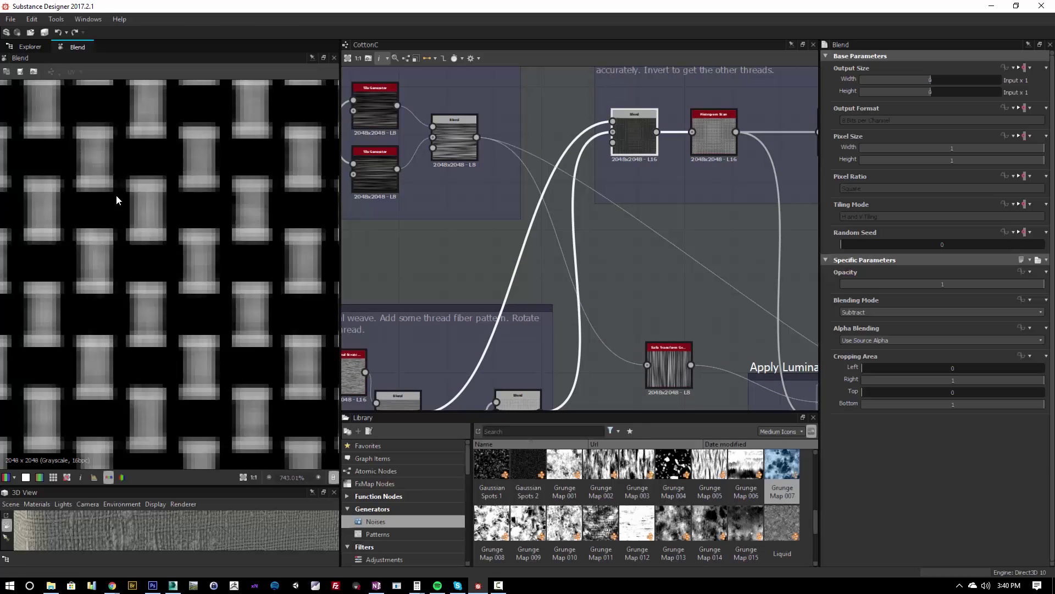
pyautogui.scroll(-10, 170, 244)
# Preview the Subtract Blend's foreground input again and compare the horizontal weave with the isolated vertical threads.
pyautogui.moveTo(531, 341); pyautogui.dragTo(520, 255, button='middle')
pyautogui.moveTo(624, 192); pyautogui.dragTo(645, 226, button='middle')
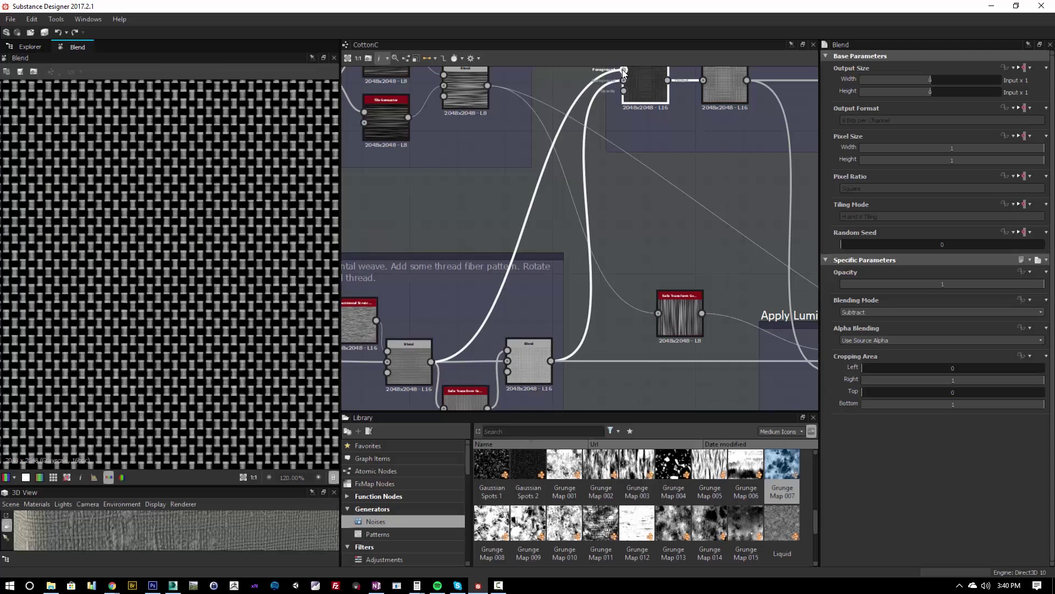
pyautogui.doubleClick(623, 70)
pyautogui.scroll(1, 173, 218)
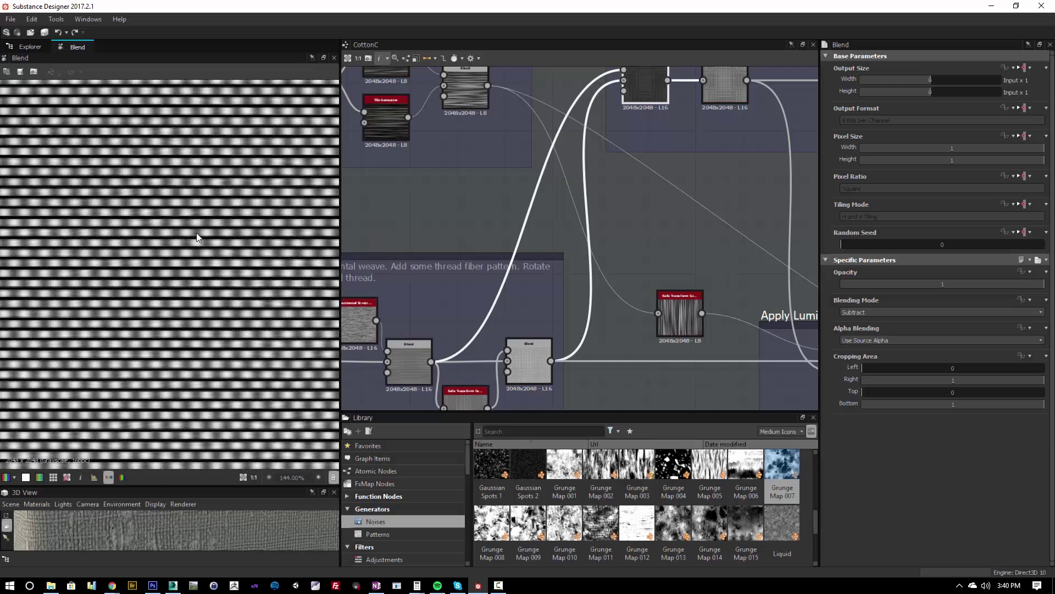
pyautogui.moveTo(613, 150); pyautogui.dragTo(581, 180, button='middle')
pyautogui.doubleClick(594, 110)
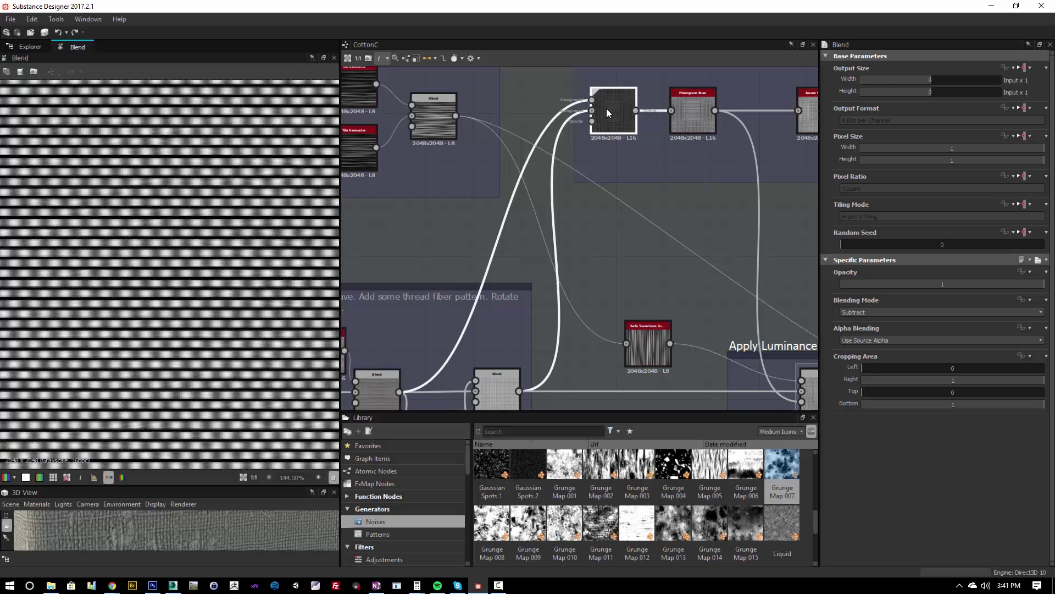
pyautogui.scroll(3, 235, 245)
# Preview the Histogram Scan of the Get Thread Mask group and follow its connection to the Apply Luminance Variation group.
pyautogui.moveTo(721, 126); pyautogui.dragTo(613, 157, button='middle')
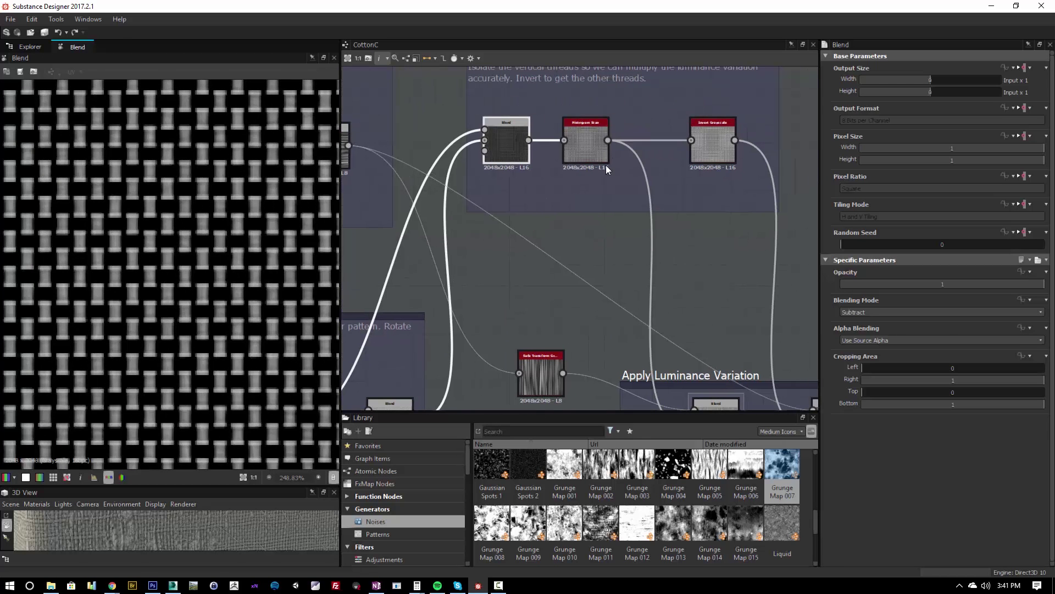
pyautogui.doubleClick(594, 138)
pyautogui.moveTo(619, 281); pyautogui.dragTo(597, 220, button='middle')
pyautogui.scroll(-4, 192, 269)
pyautogui.scroll(-2, 193, 272)
pyautogui.scroll(-1, 585, 215)
pyautogui.scroll(-1, 597, 256)
pyautogui.scroll(-1, 632, 319)
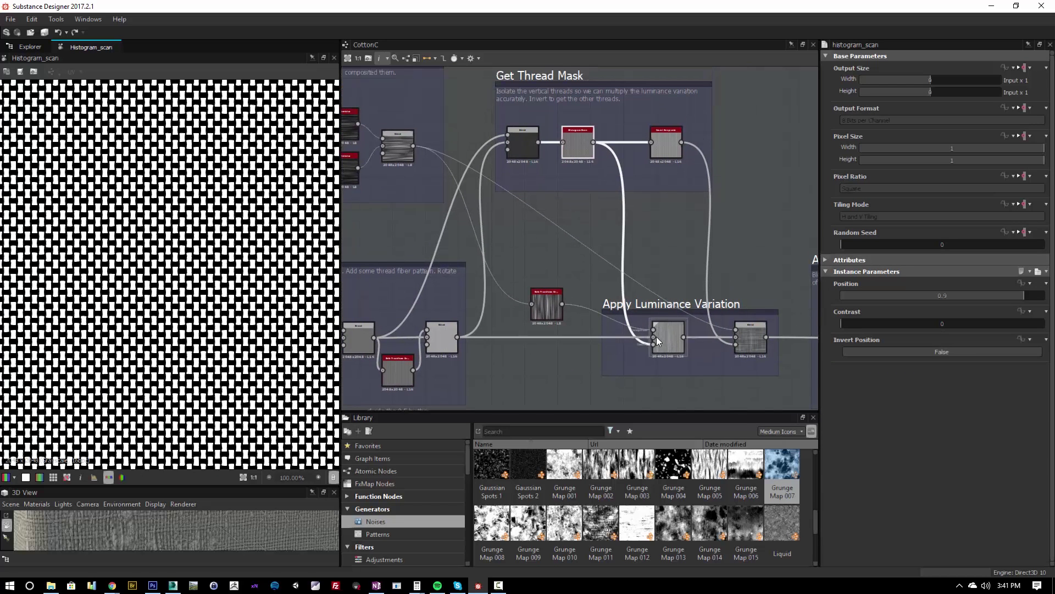
# Preview the foreground and background inputs of the first Blend in the Apply Luminance Variation group.
pyautogui.moveTo(655, 335); pyautogui.dragTo(625, 269, button='middle')
pyautogui.scroll(3, 626, 269)
pyautogui.doubleClick(630, 272)
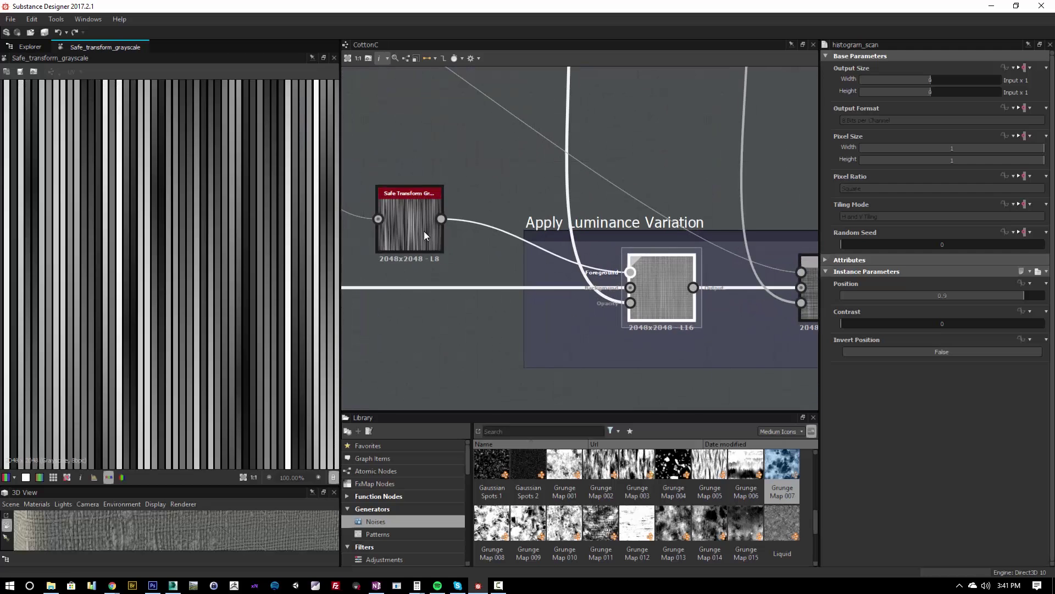
pyautogui.doubleClick(633, 287)
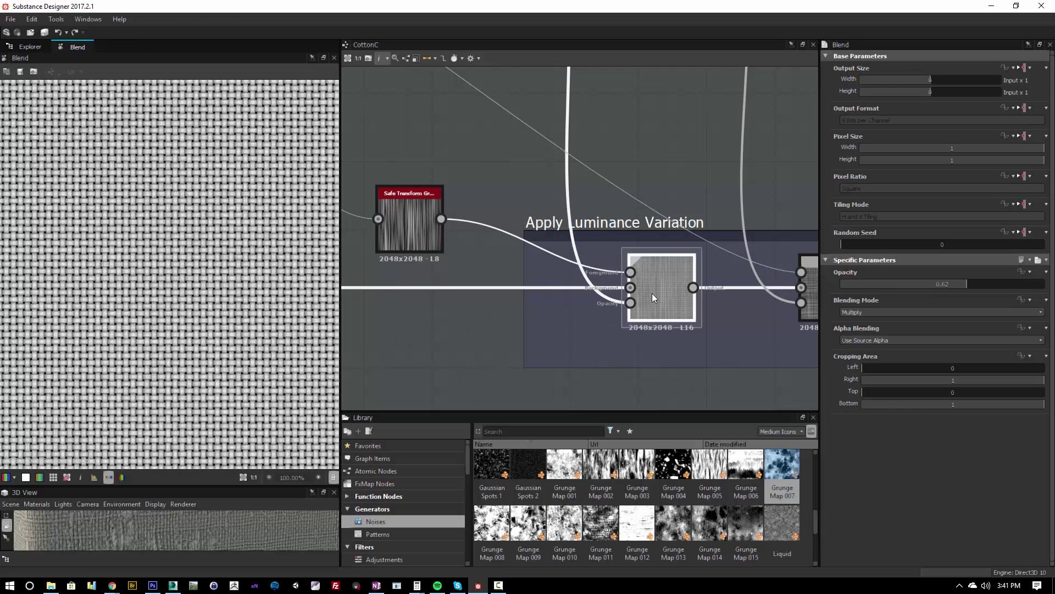
pyautogui.scroll(5, 134, 264)
pyautogui.scroll(-5, 569, 264)
# Examine the Histogram Scan thread mask and inspect the Invert Grayscale node that follows it.
pyautogui.doubleClick(634, 147)
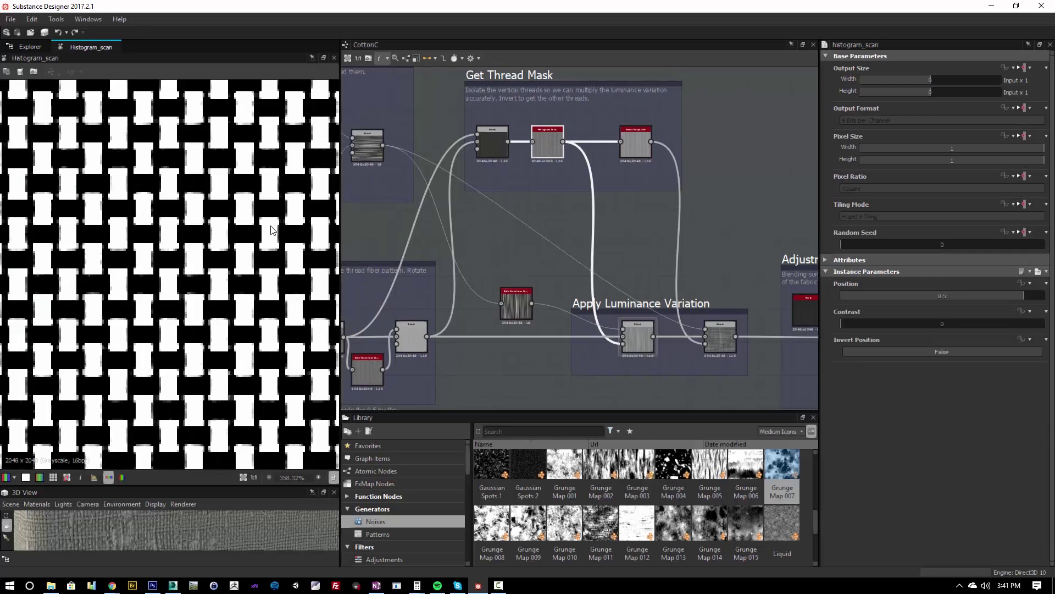
pyautogui.scroll(-5, 270, 230)
pyautogui.click(640, 144)
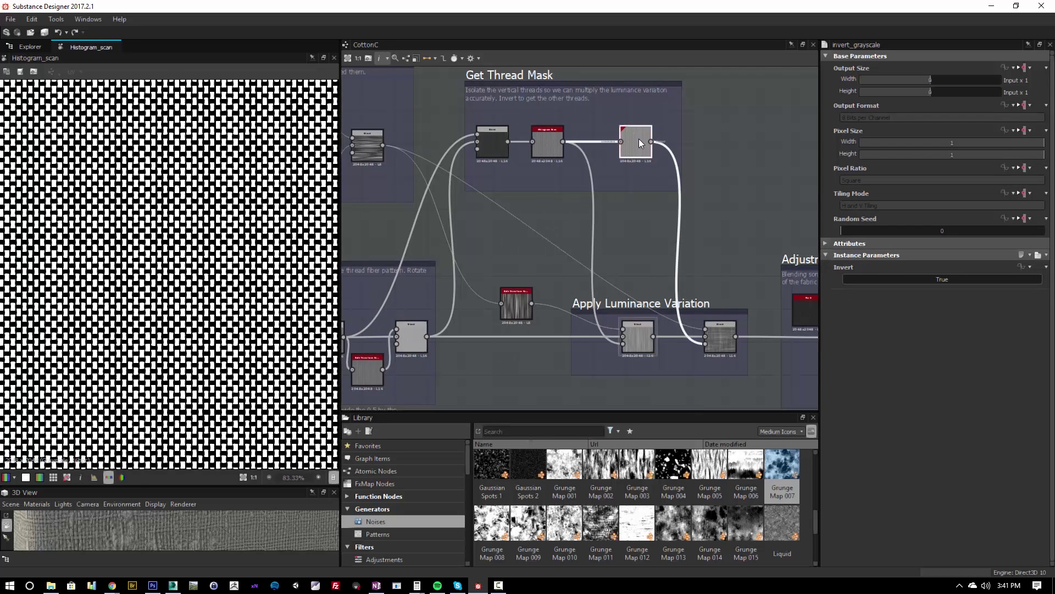
# Preview the second Blend of the Apply Luminance Variation group and its source, the final Blend of the Uneven Weaves group.
pyautogui.click(718, 344)
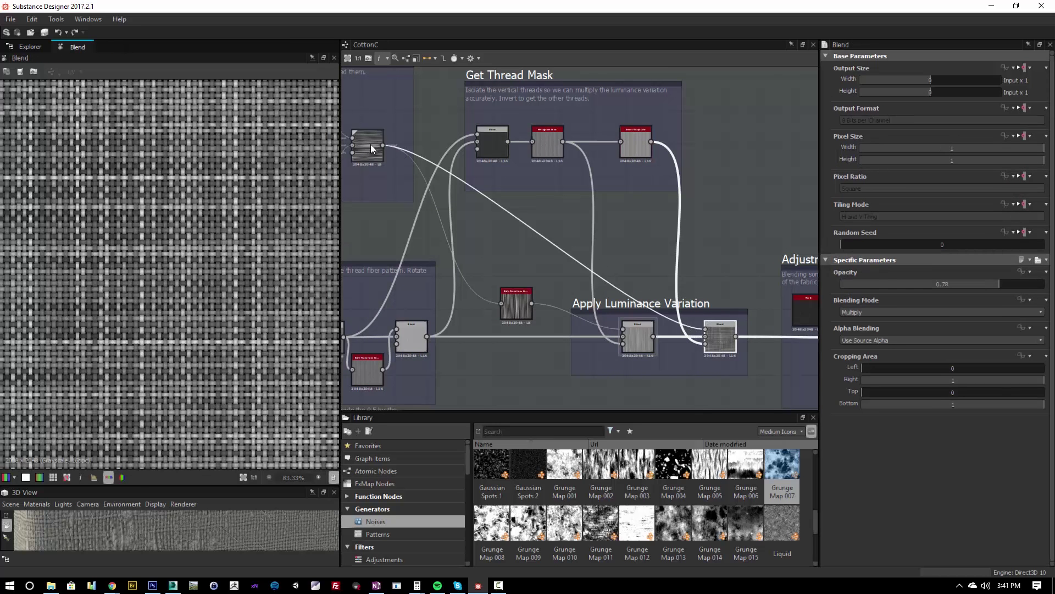
pyautogui.click(368, 145)
pyautogui.press('f')
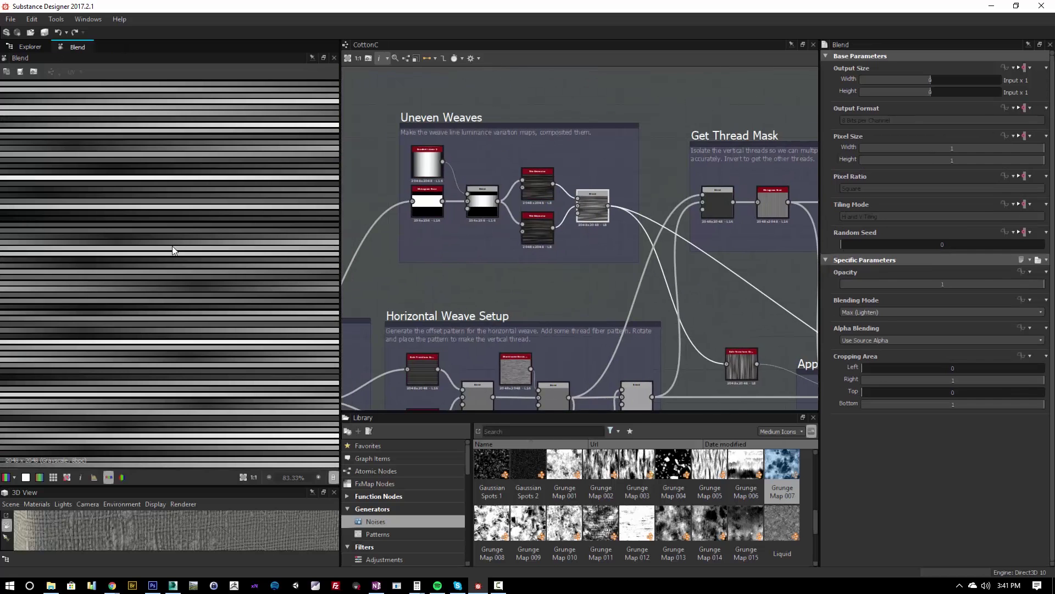
# Preview the full weave output of the second Blend in the Apply Luminance Variation group.
pyautogui.press('f')
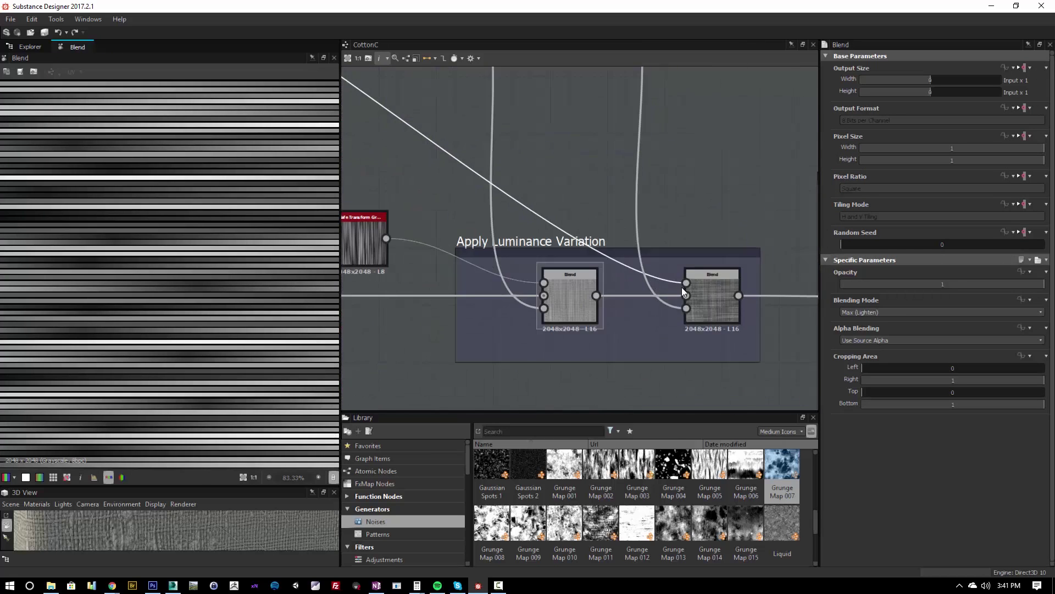
pyautogui.click(572, 308)
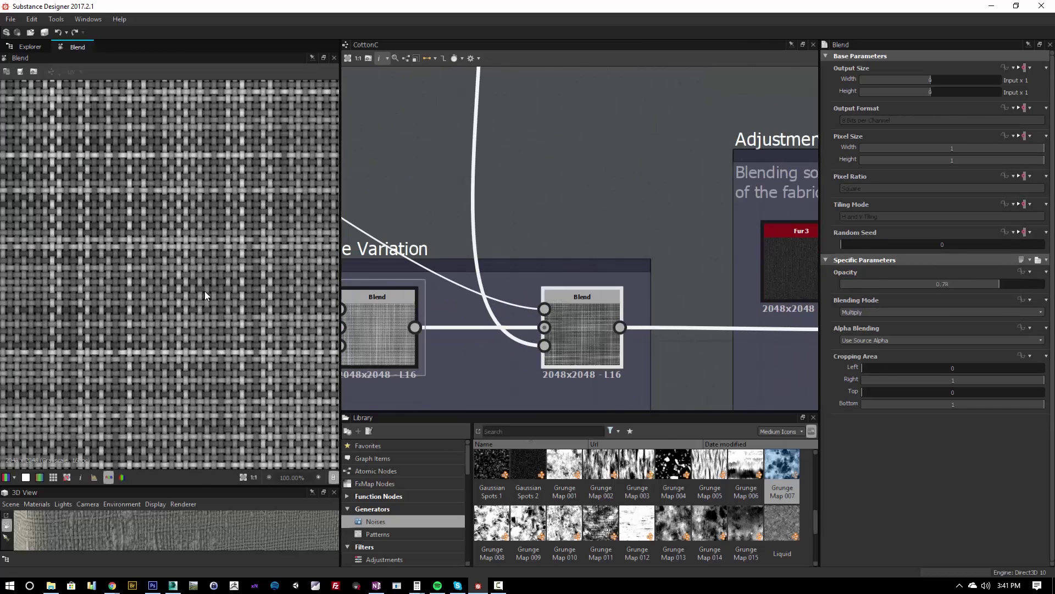
pyautogui.scroll(-5, 144, 269)
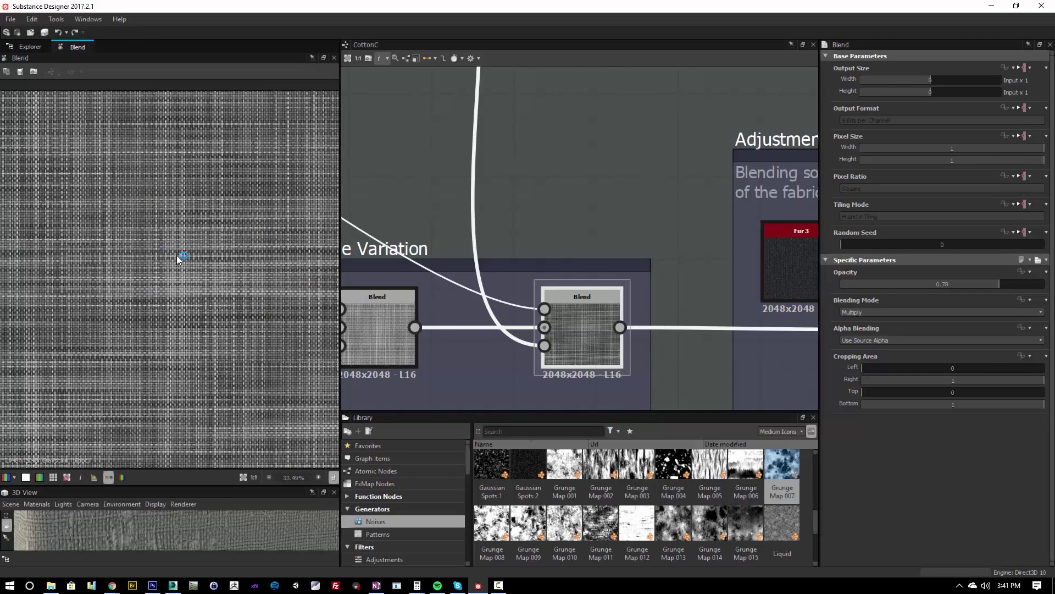
# Preview the Fur 3 node in the Adjustments group and examine its thread pattern up close.
pyautogui.moveTo(664, 292); pyautogui.dragTo(539, 234, button='middle')
pyautogui.scroll(-3, 717, 299)
pyautogui.moveTo(717, 298); pyautogui.dragTo(529, 259, button='middle')
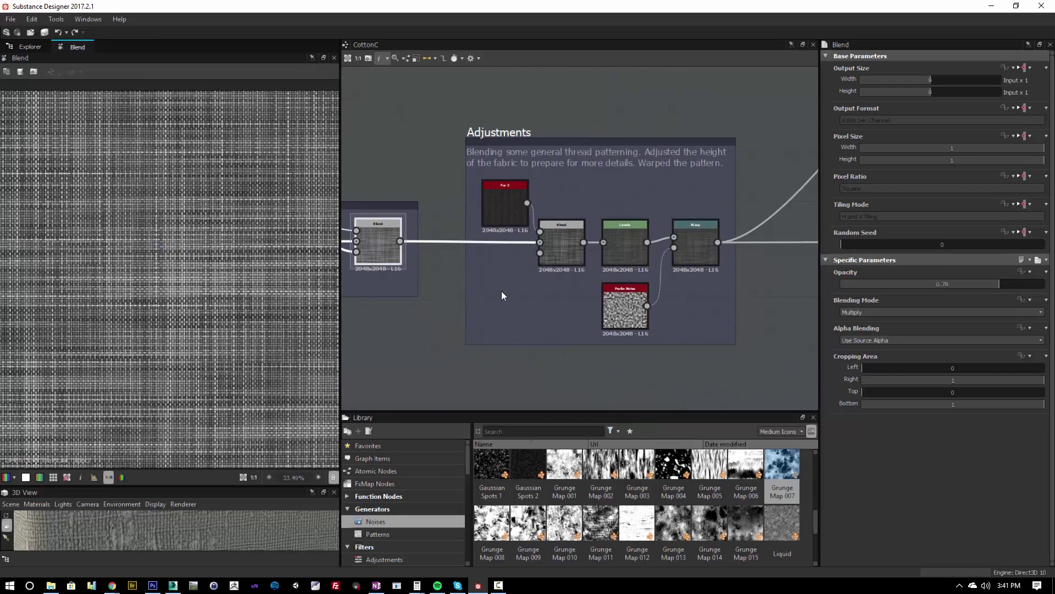
pyautogui.moveTo(501, 295); pyautogui.dragTo(518, 267, button='middle')
pyautogui.scroll(3, 544, 270)
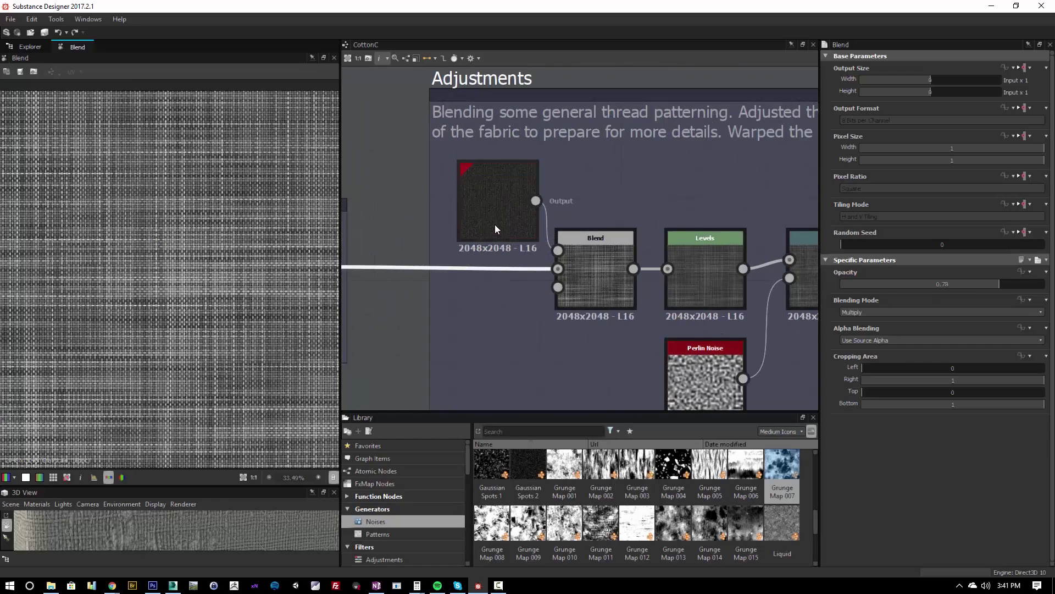
pyautogui.doubleClick(495, 226)
pyautogui.scroll(5, 234, 258)
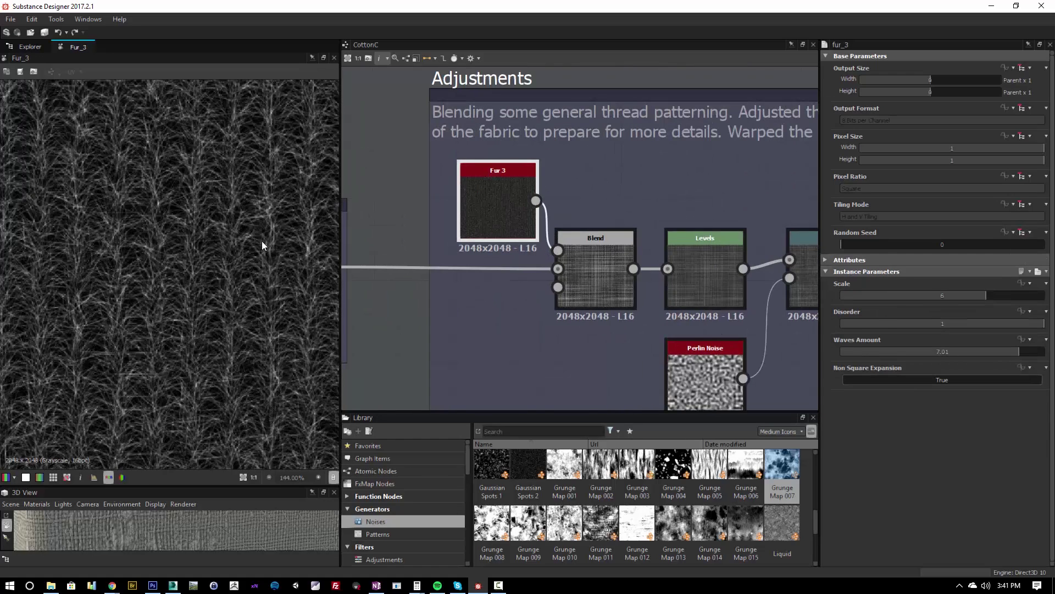
# Preview the Adjustments group's Blend and inspect the fur pattern blended over the weave up close.
pyautogui.doubleClick(585, 250)
pyautogui.scroll(6, 133, 290)
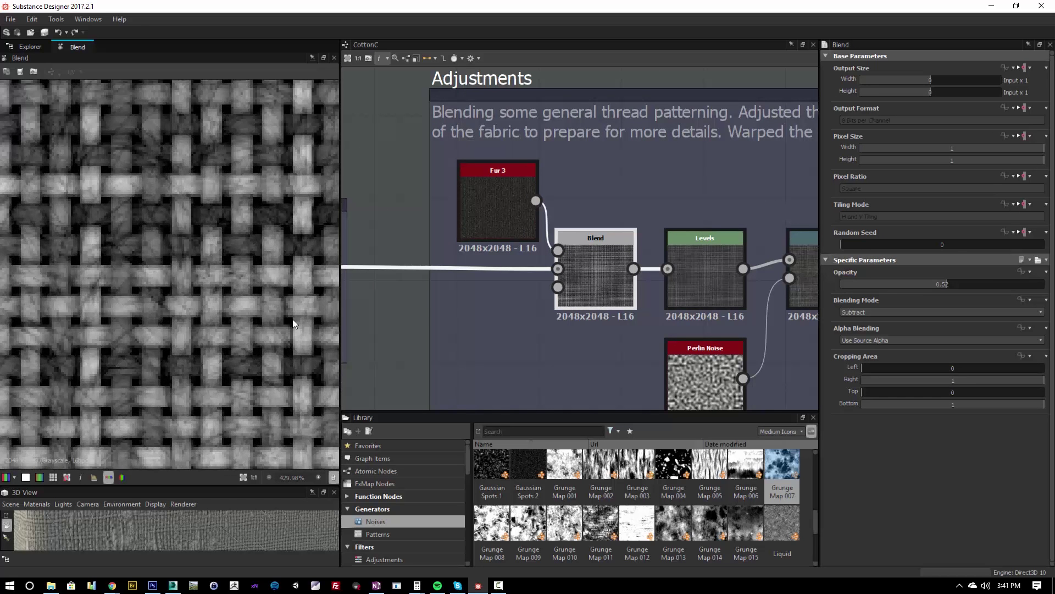
pyautogui.moveTo(242, 299); pyautogui.dragTo(146, 292, button='middle')
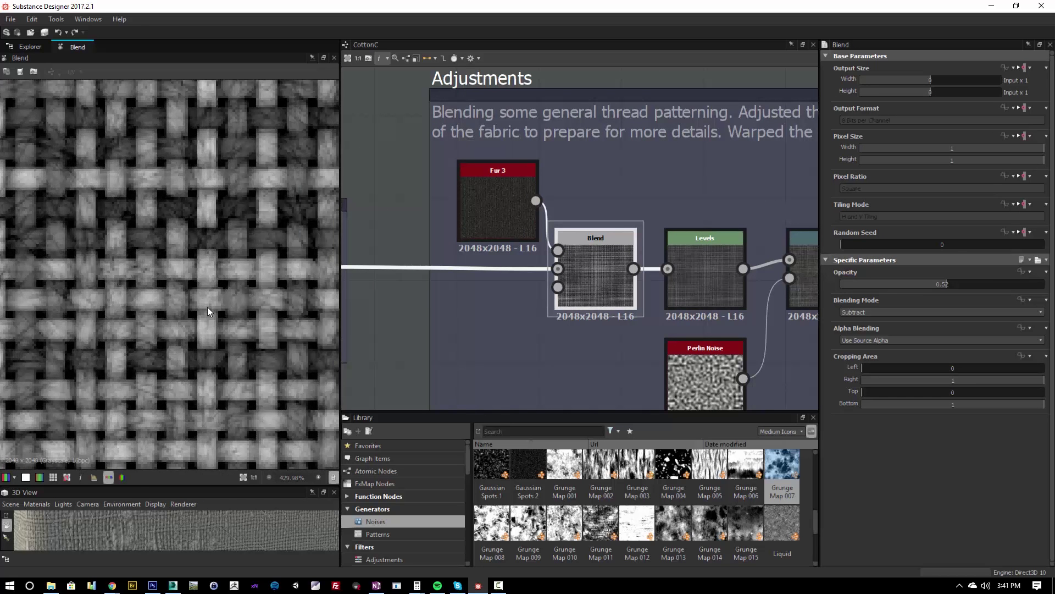
# Compare the output of the Levels node in the Adjustments group with that of the Blend before it.
pyautogui.moveTo(529, 312); pyautogui.dragTo(425, 298, button='middle')
pyautogui.click(557, 268)
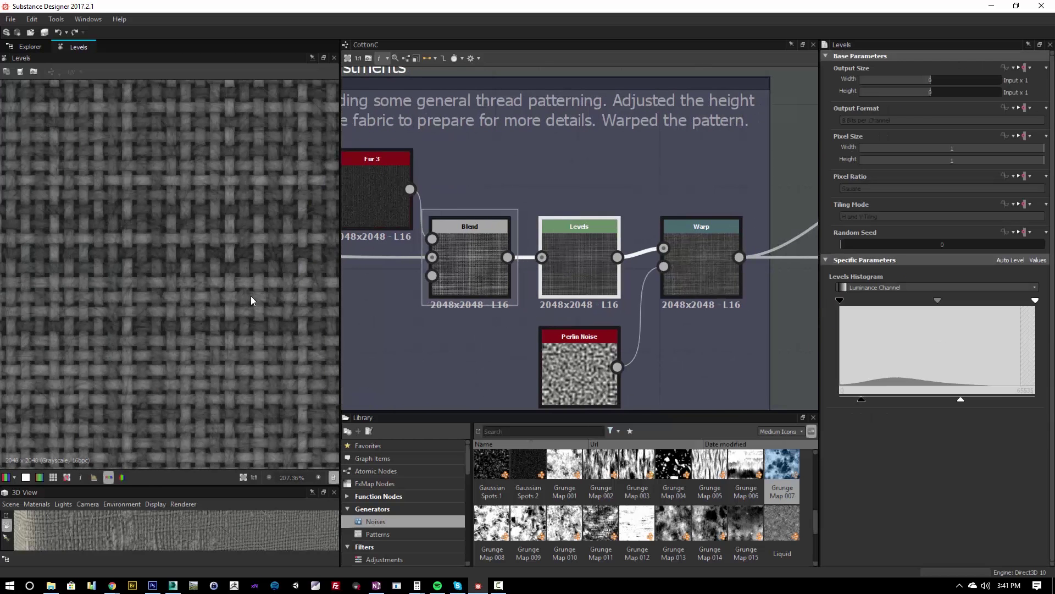
pyautogui.scroll(-3, 567, 311)
pyautogui.scroll(3, 516, 286)
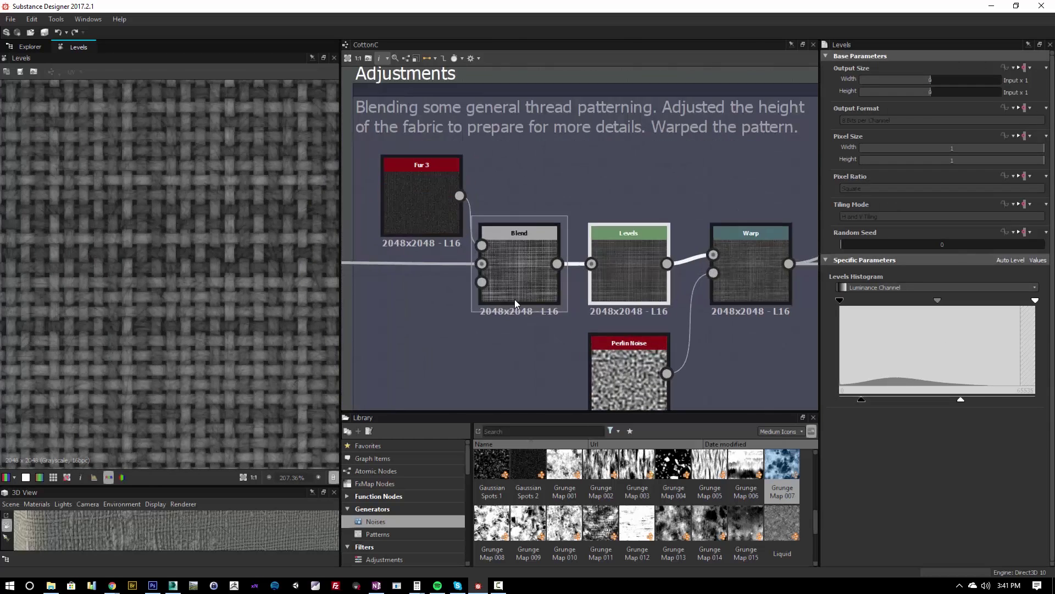
pyautogui.click(514, 279)
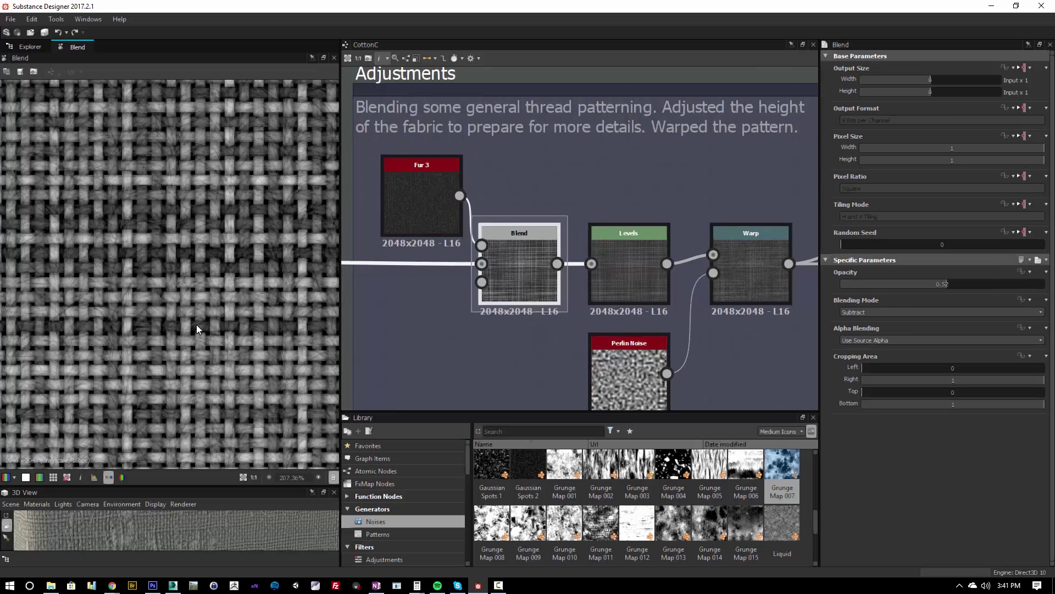
pyautogui.click(613, 255)
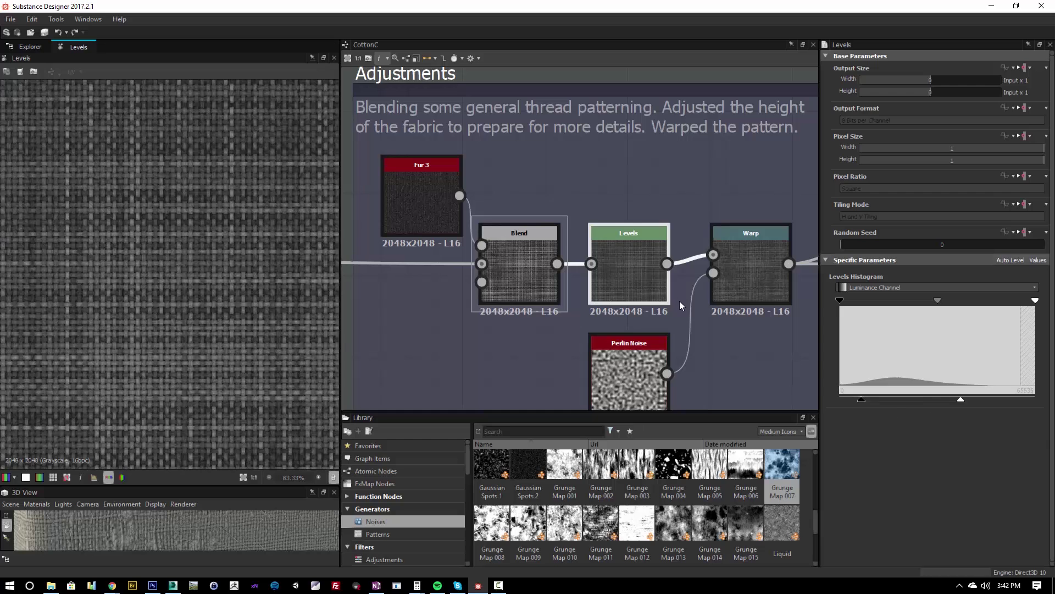
# Preview the Warp node in the Adjustments group, which is driven by Perlin Noise.
pyautogui.moveTo(682, 308); pyautogui.dragTo(496, 237, button='middle')
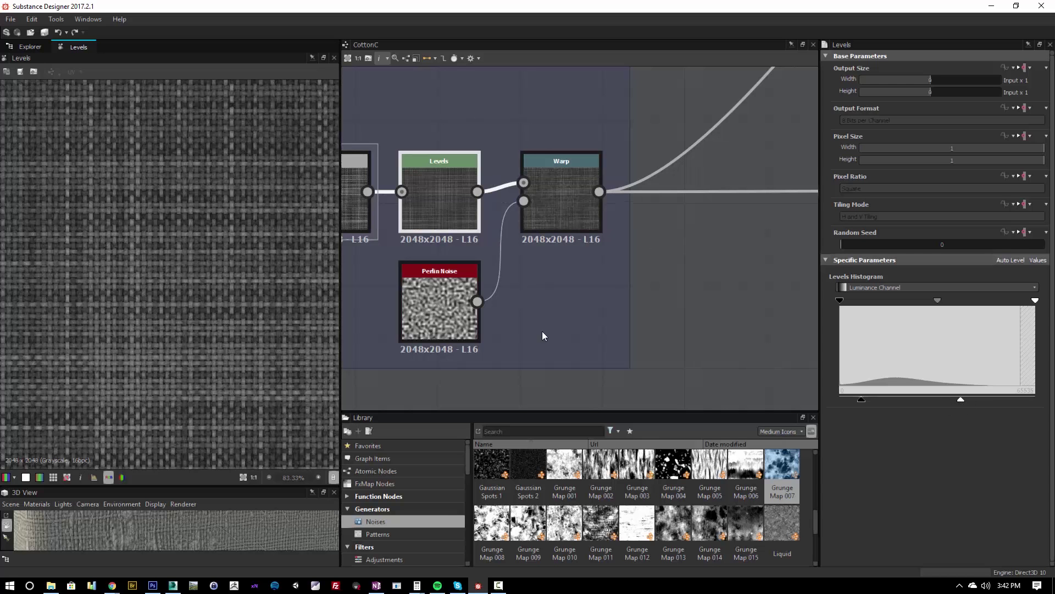
pyautogui.click(560, 196)
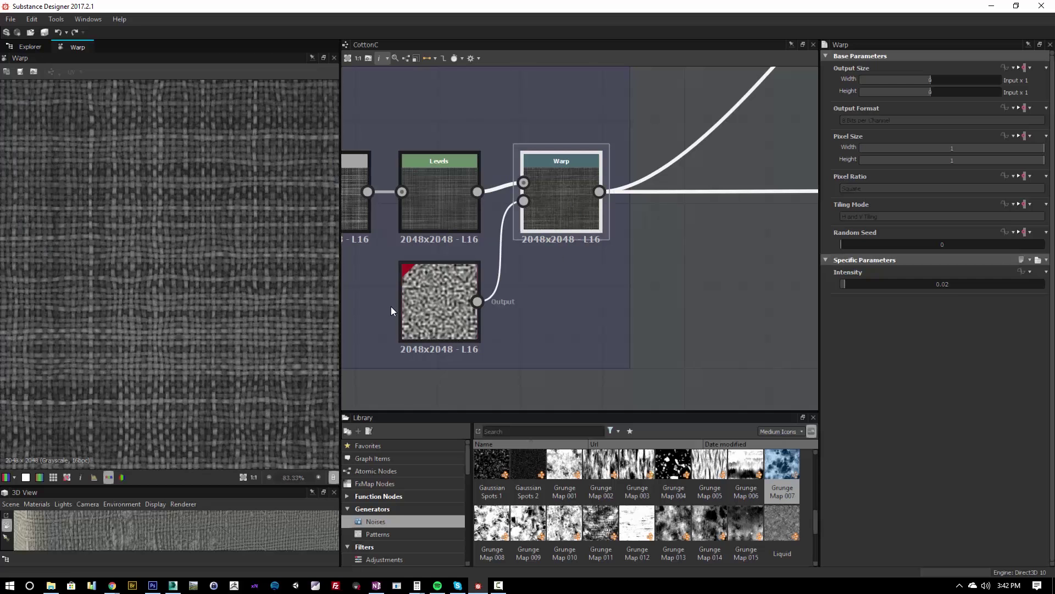
pyautogui.scroll(-5, 596, 262)
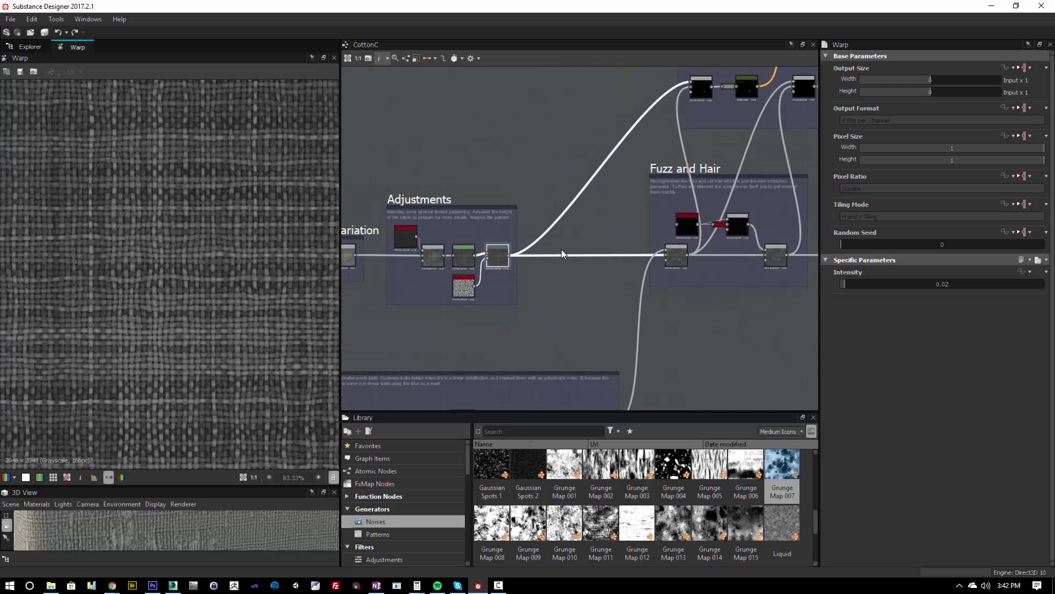
# Preview the first Blend of the Fuzz and Hair group and examine the fuzz on the weave.
pyautogui.moveTo(614, 238); pyautogui.dragTo(502, 240, button='middle')
pyautogui.moveTo(521, 312); pyautogui.dragTo(574, 268, button='middle')
pyautogui.scroll(3, 608, 226)
pyautogui.scroll(3, 614, 225)
pyautogui.doubleClick(558, 275)
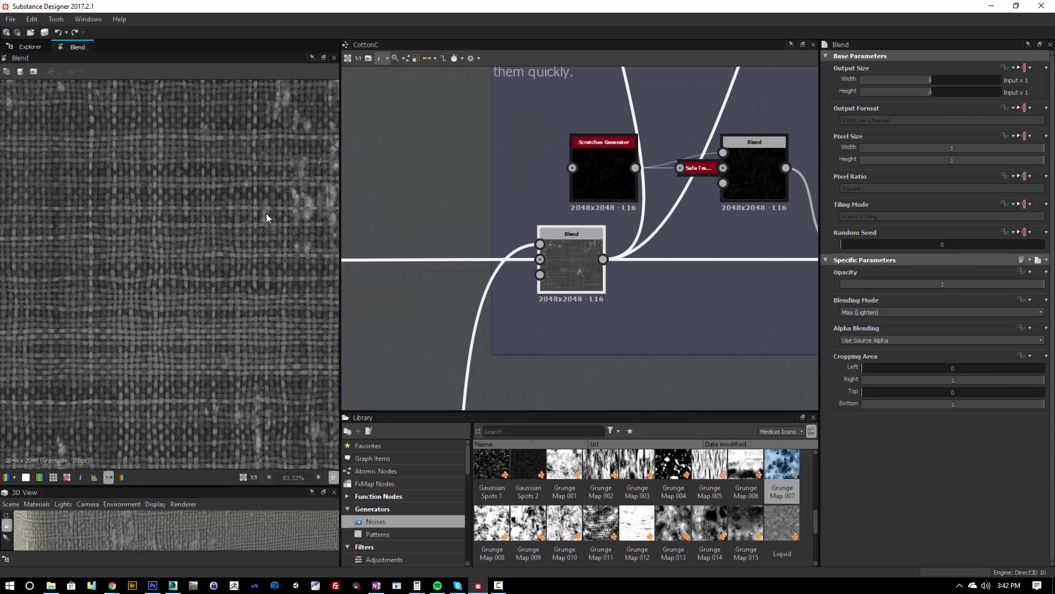
pyautogui.scroll(2, 216, 246)
pyautogui.moveTo(235, 228); pyautogui.dragTo(243, 262, button='middle')
pyautogui.scroll(-1, 249, 226)
# Locate the Fuzz Balls group and preview its BnW Spots 1 noise.
pyautogui.scroll(-4, 576, 312)
pyautogui.moveTo(575, 306); pyautogui.dragTo(625, 214, button='middle')
pyautogui.scroll(-2, 624, 214)
pyautogui.moveTo(488, 311); pyautogui.dragTo(631, 291, button='middle')
pyautogui.scroll(1, 487, 305)
pyautogui.scroll(3, 488, 307)
pyautogui.moveTo(537, 313); pyautogui.dragTo(538, 230, button='middle')
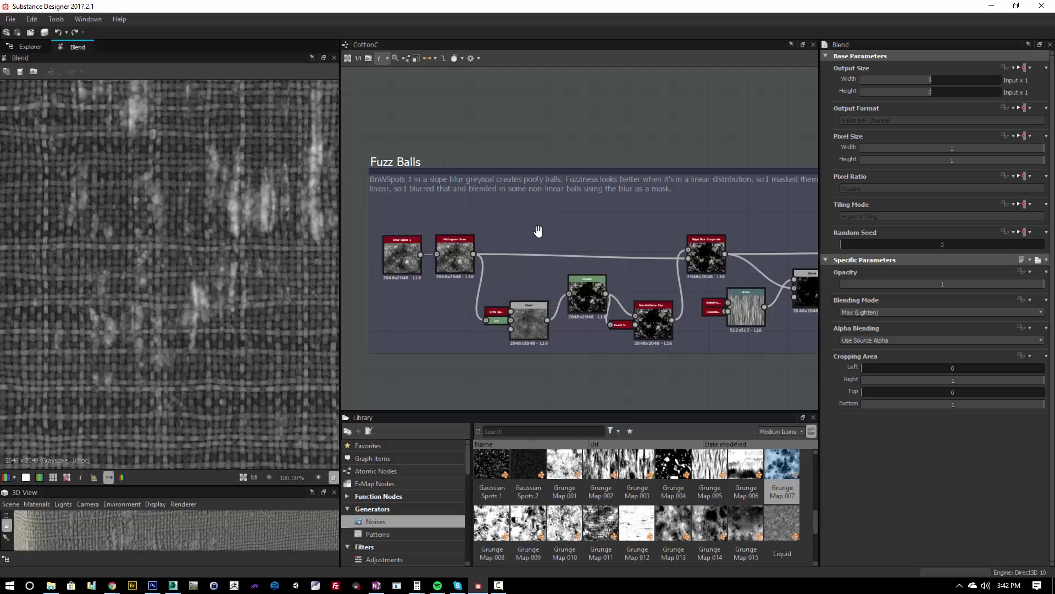
pyautogui.scroll(3, 538, 231)
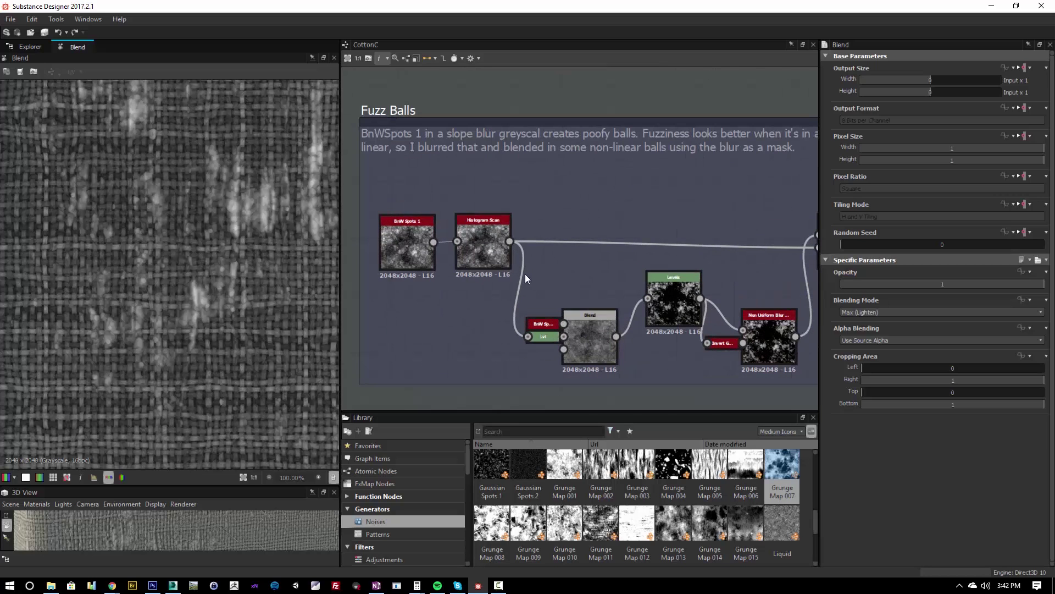
pyautogui.click(403, 246)
pyautogui.moveTo(403, 242); pyautogui.dragTo(396, 238)
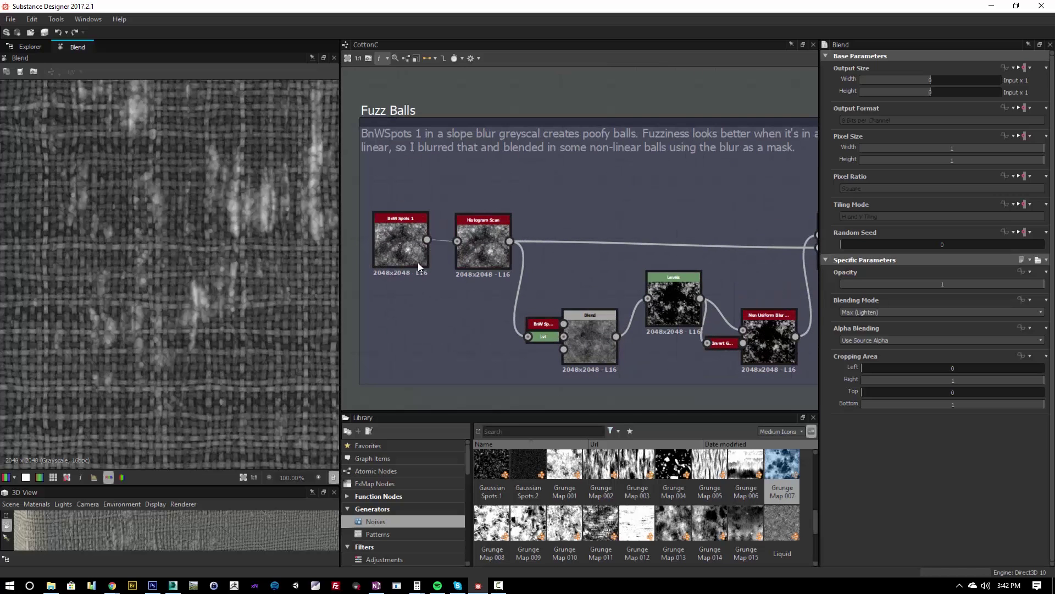
pyautogui.click(404, 252)
pyautogui.doubleClick(417, 237)
pyautogui.scroll(-5, 182, 285)
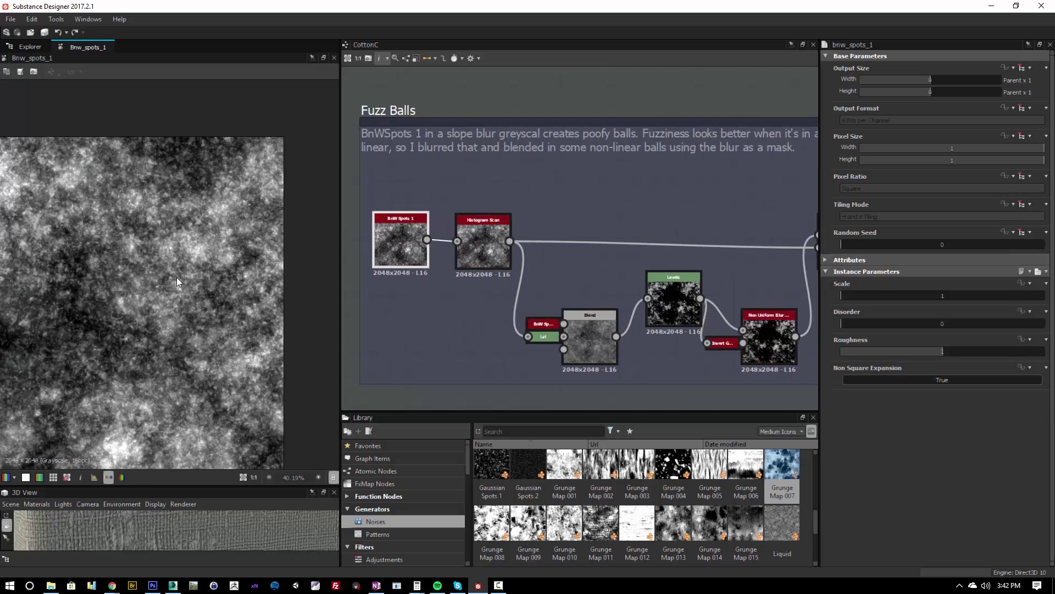
# Preview and delete the Histogram Scan after BnW Spots 1, then shift BnW Spots 1 slightly down to straighten its connection.
pyautogui.doubleClick(486, 250)
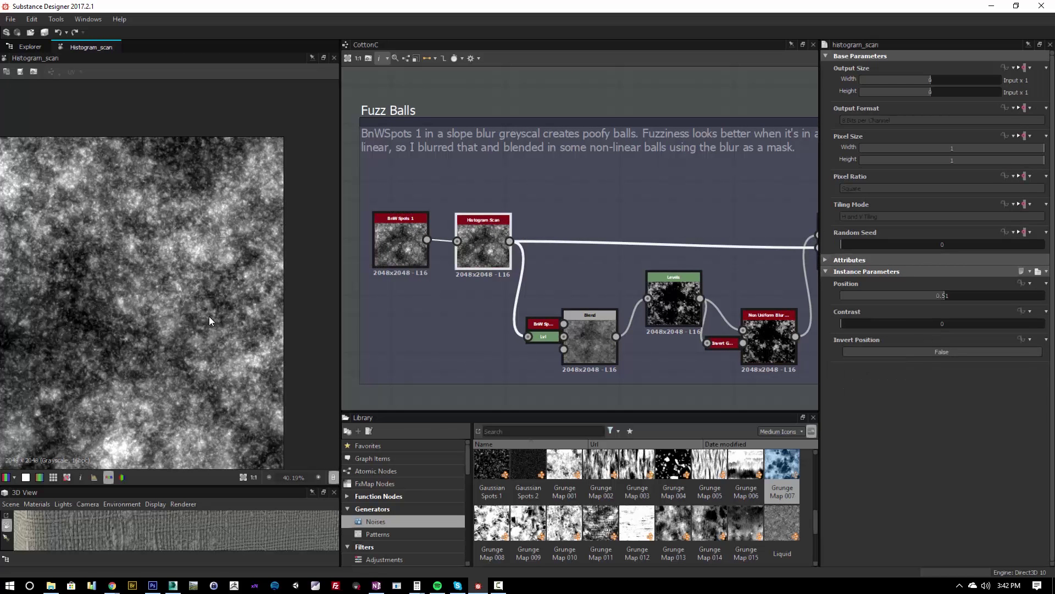
pyautogui.press('Delete')
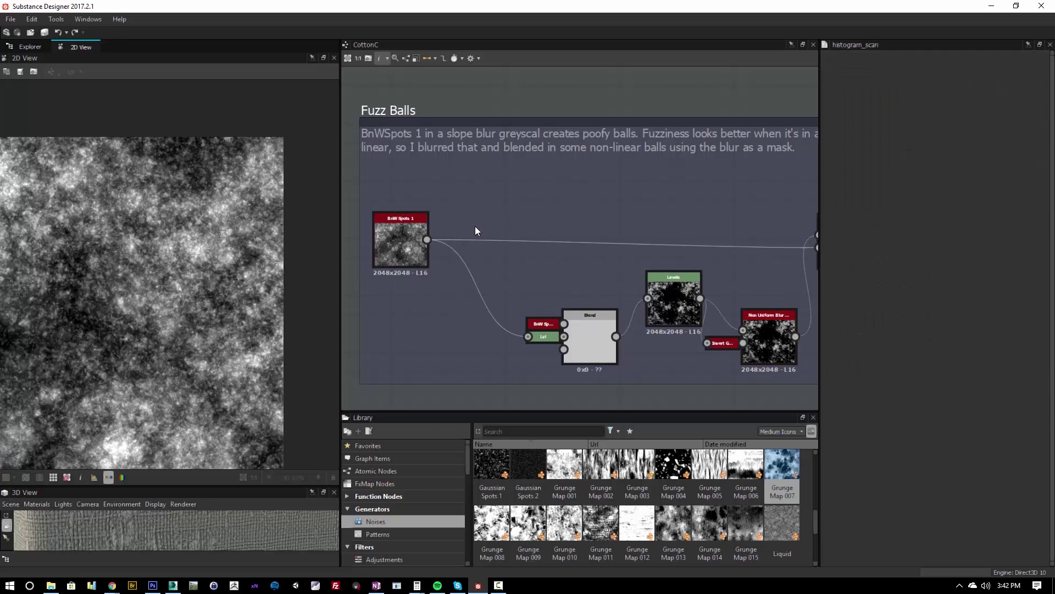
pyautogui.moveTo(391, 245); pyautogui.dragTo(391, 253)
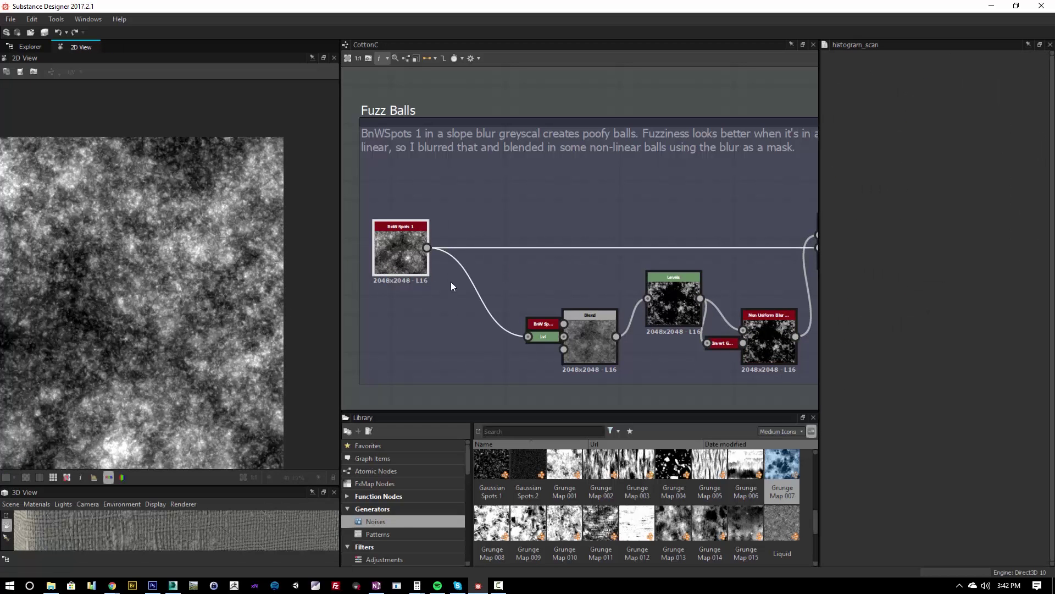
# Preview the Fuzz Balls Blend, then undock its attached BnW Spots node and place it above the Blend.
pyautogui.doubleClick(593, 337)
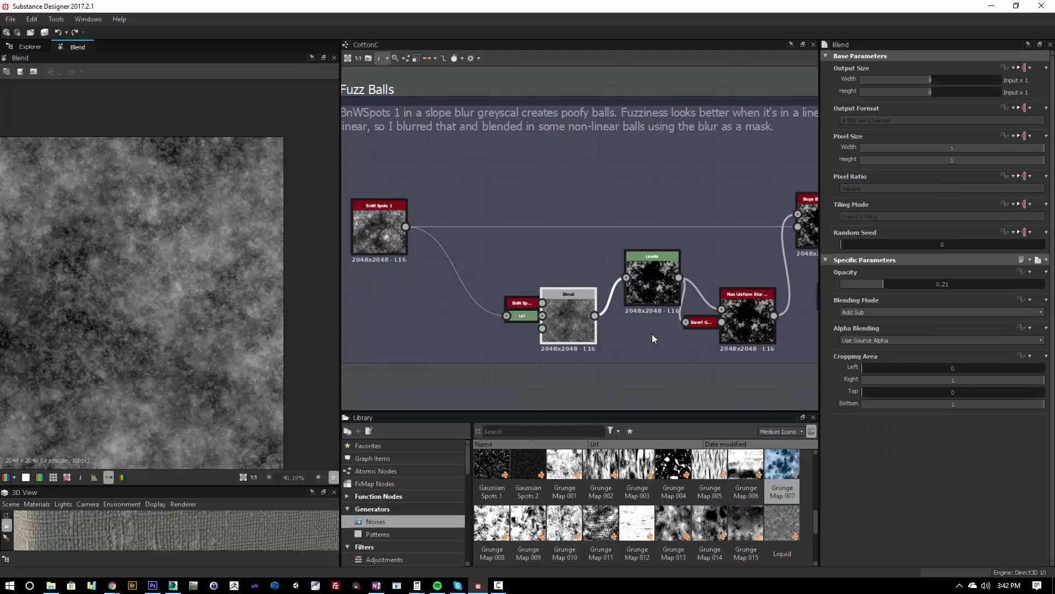
pyautogui.doubleClick(531, 302)
pyautogui.moveTo(531, 302); pyautogui.dragTo(500, 262)
pyautogui.click(565, 306)
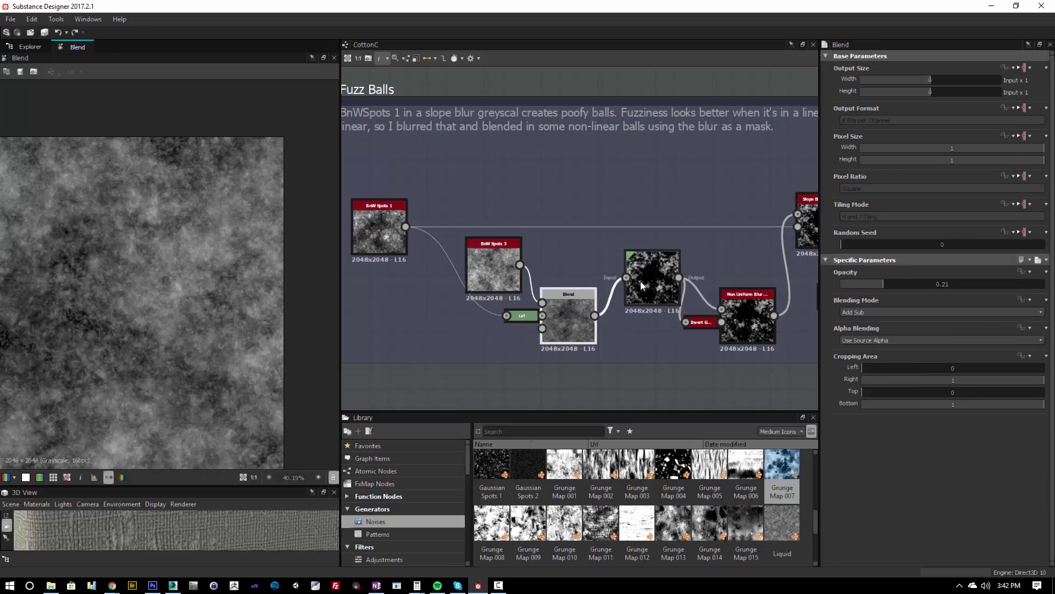
# Preview the Levels node in the Fuzz Balls group and inspect its masked spots up close.
pyautogui.doubleClick(642, 280)
pyautogui.moveTo(153, 302); pyautogui.dragTo(129, 297, button='middle')
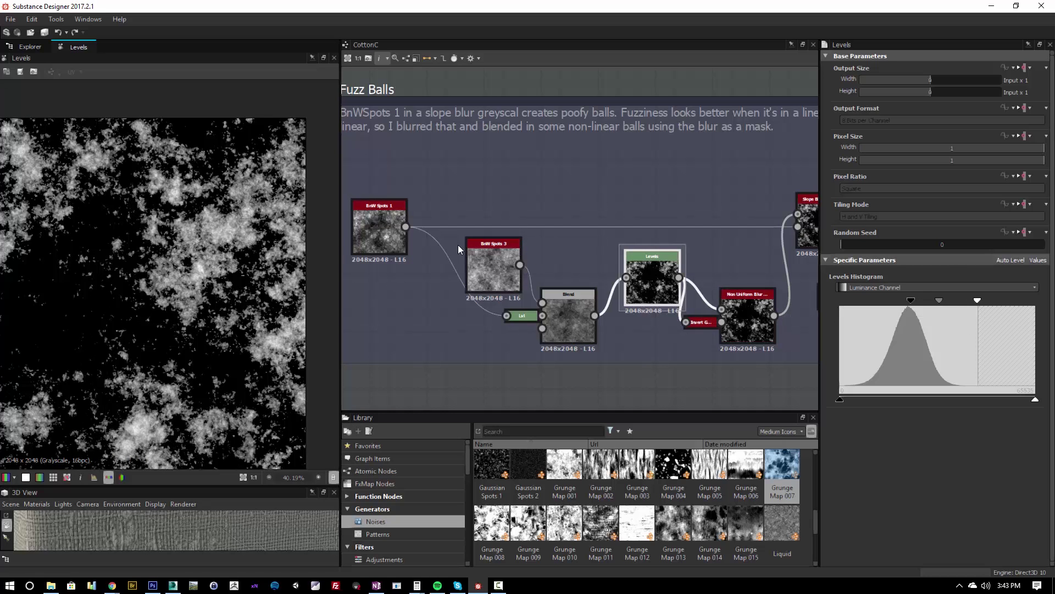
pyautogui.scroll(4, 222, 252)
pyautogui.scroll(2, 122, 312)
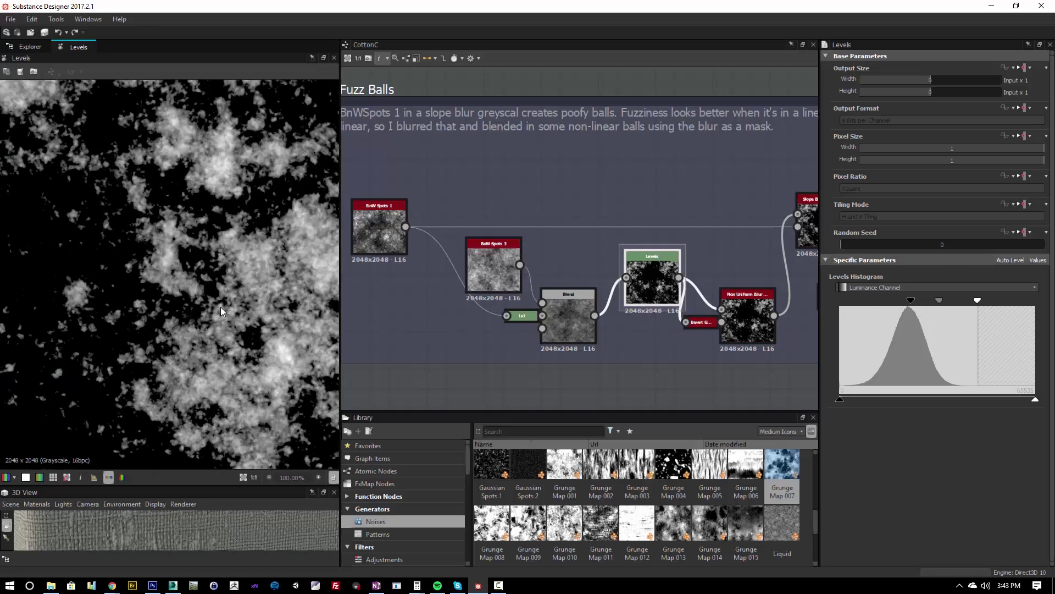
pyautogui.moveTo(174, 244); pyautogui.dragTo(163, 247, button='middle')
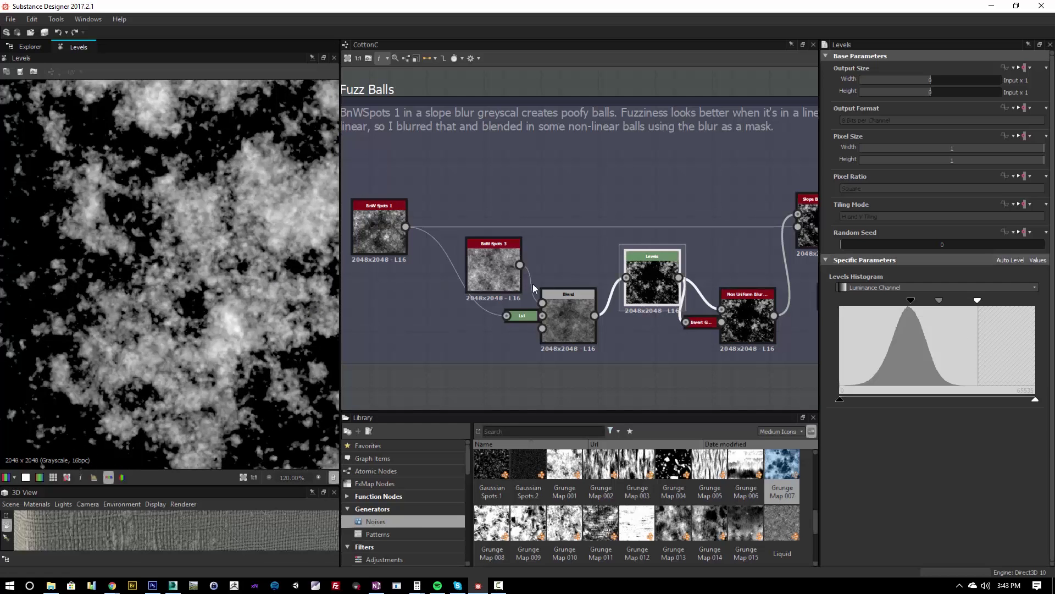
# Undock the Invert Grayscale node, and preview it and the Non Uniform Blur Grayscale it feeds.
pyautogui.moveTo(711, 342); pyautogui.dragTo(594, 285, button='middle')
pyautogui.click(604, 320)
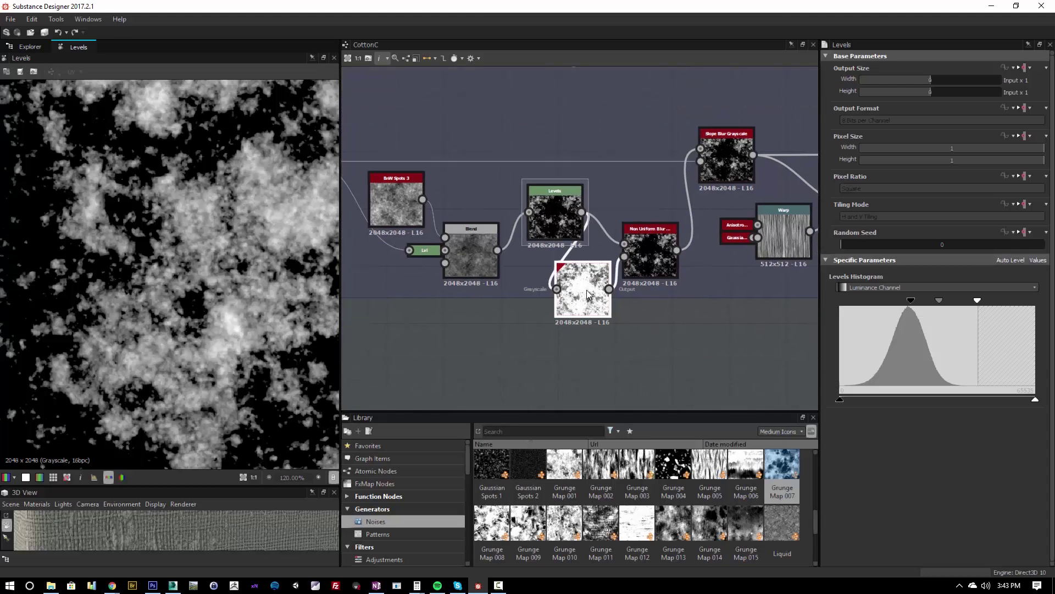
pyautogui.doubleClick(585, 296)
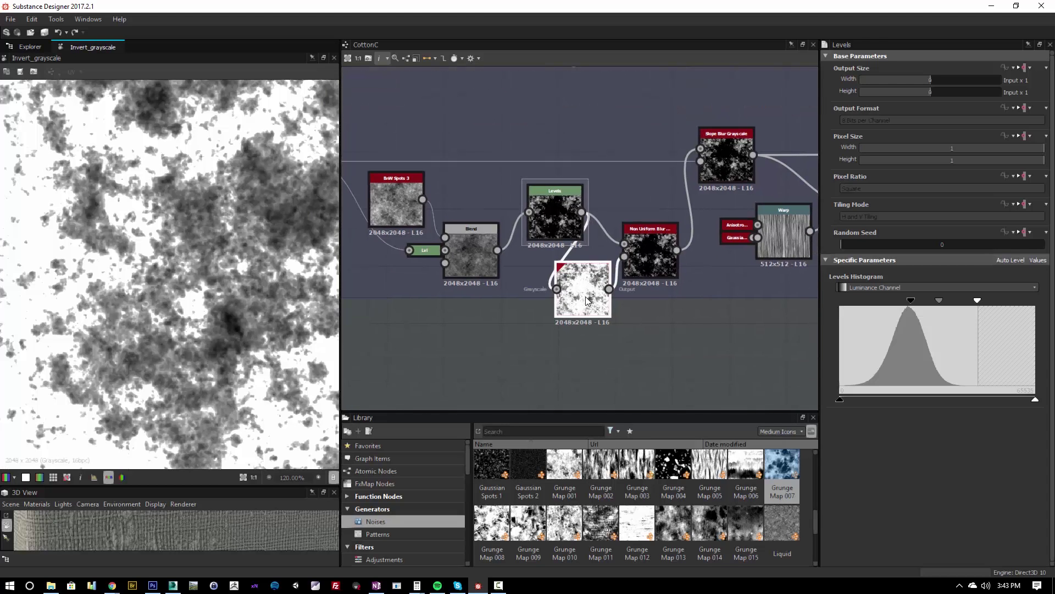
pyautogui.doubleClick(638, 262)
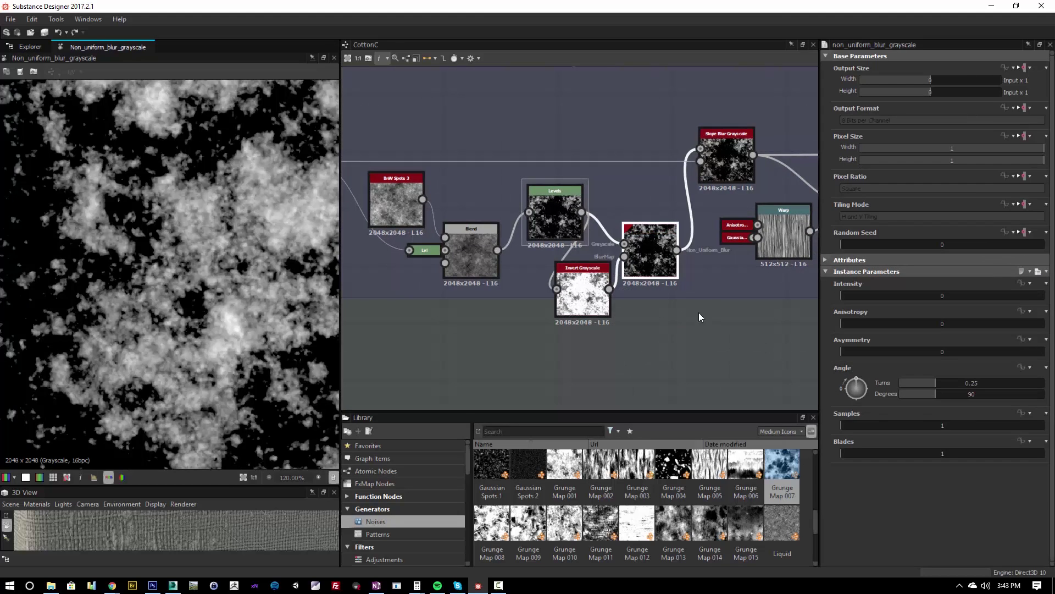
pyautogui.moveTo(667, 320); pyautogui.dragTo(628, 339, button='middle')
pyautogui.scroll(5, 167, 332)
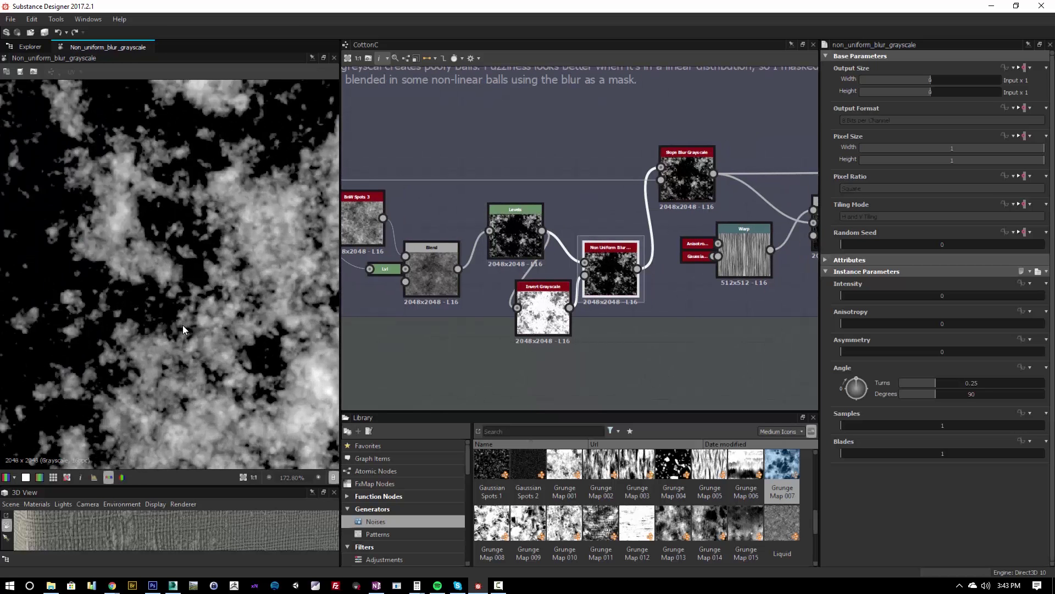
pyautogui.scroll(-1, 118, 245)
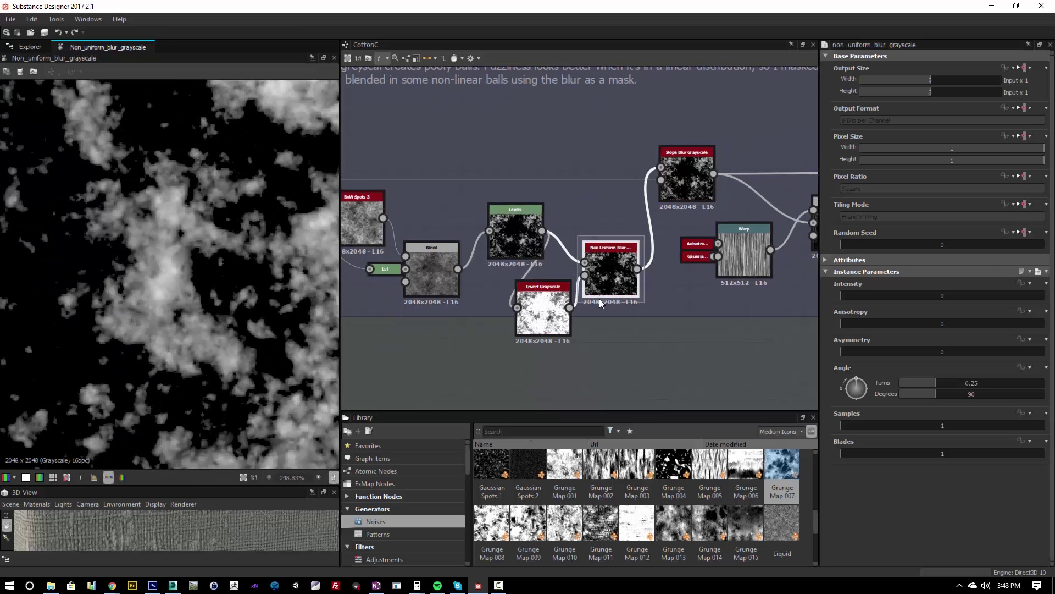
# Delete the Non Uniform Blur Grayscale and Invert Grayscale nodes, and move Slope Blur Grayscale closer to Levels.
pyautogui.moveTo(620, 292); pyautogui.dragTo(621, 300, button='middle')
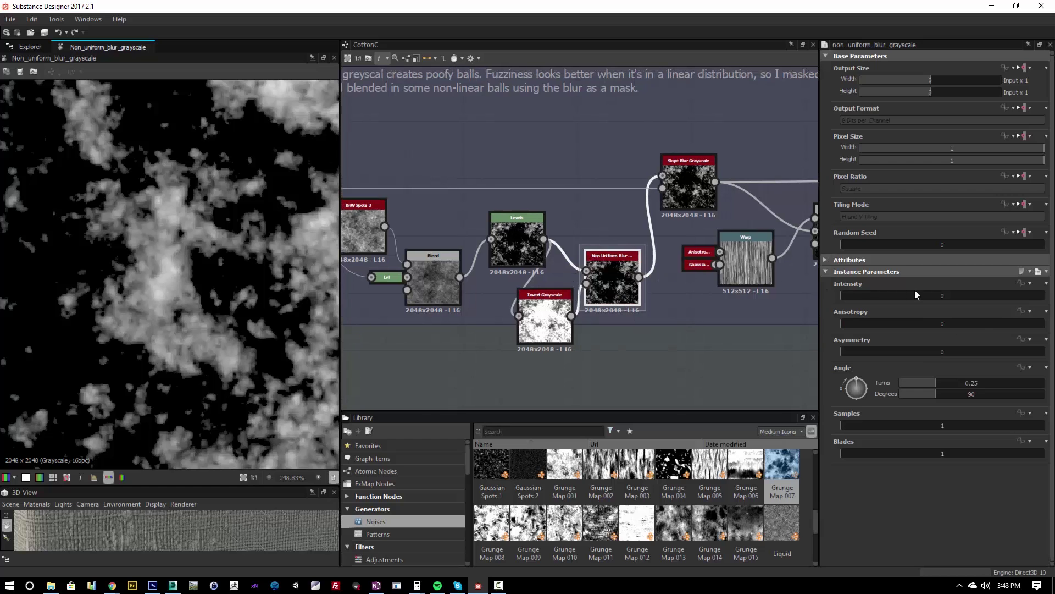
pyautogui.press('Delete')
pyautogui.click(547, 339)
pyautogui.press('Delete')
pyautogui.moveTo(681, 182); pyautogui.dragTo(612, 179)
pyautogui.moveTo(518, 246); pyautogui.dragTo(520, 268, button='middle')
pyautogui.click(521, 272)
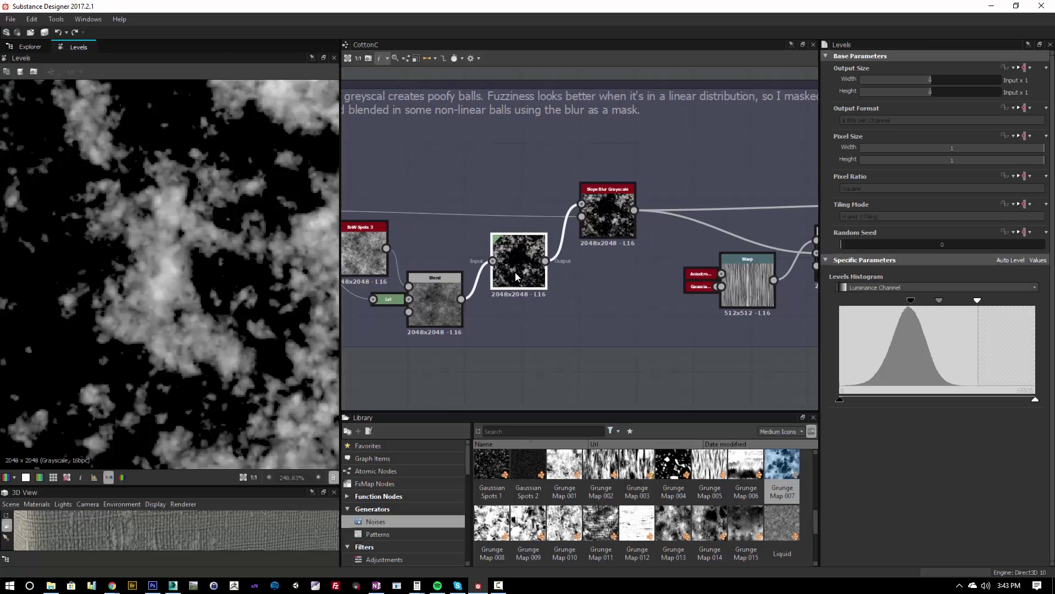
# Preview the Fuzz Balls Slope Blur Grayscale node, then the BnW Spots 1 noise feeding its slope input.
pyautogui.doubleClick(608, 212)
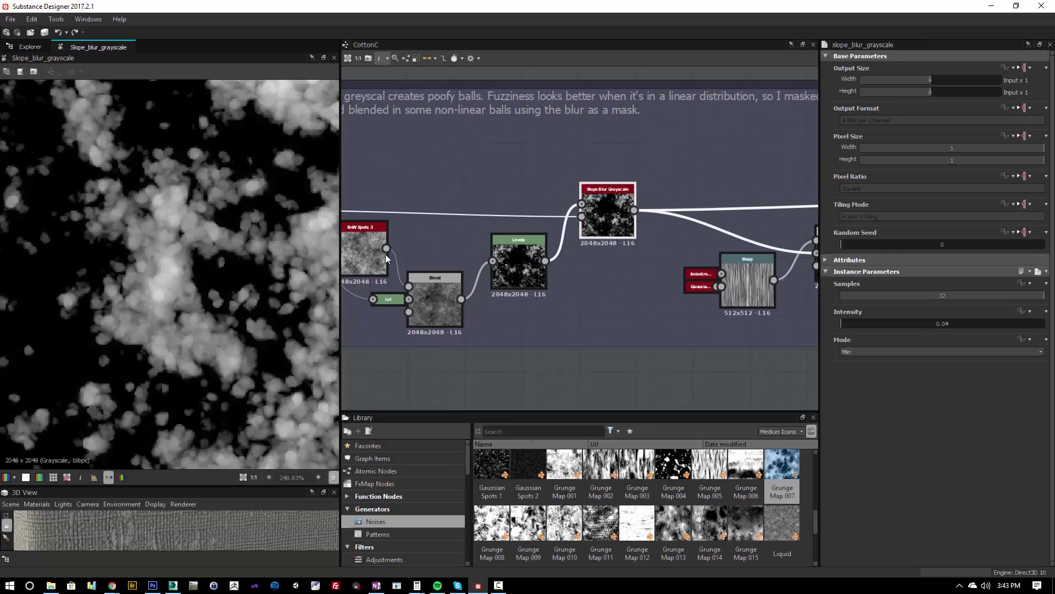
pyautogui.moveTo(635, 275); pyautogui.dragTo(668, 312, button='middle')
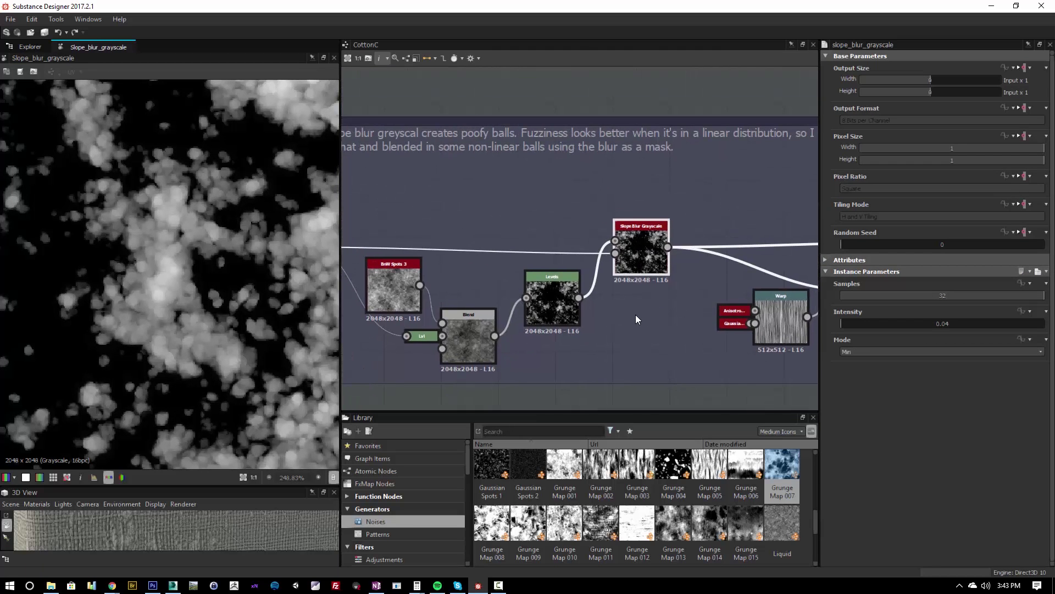
pyautogui.doubleClick(615, 253)
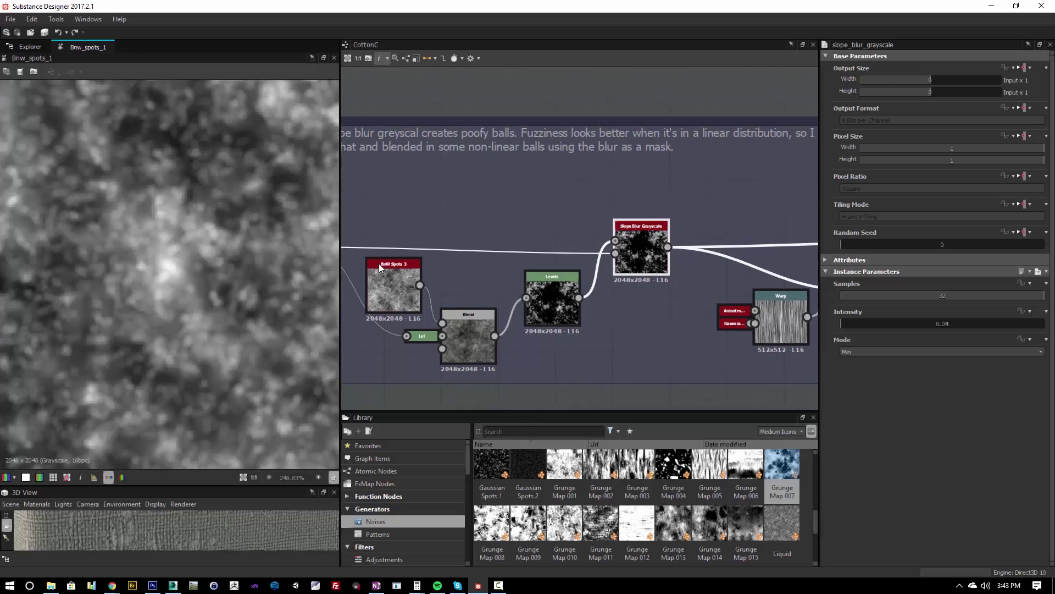
pyautogui.scroll(-8, 202, 261)
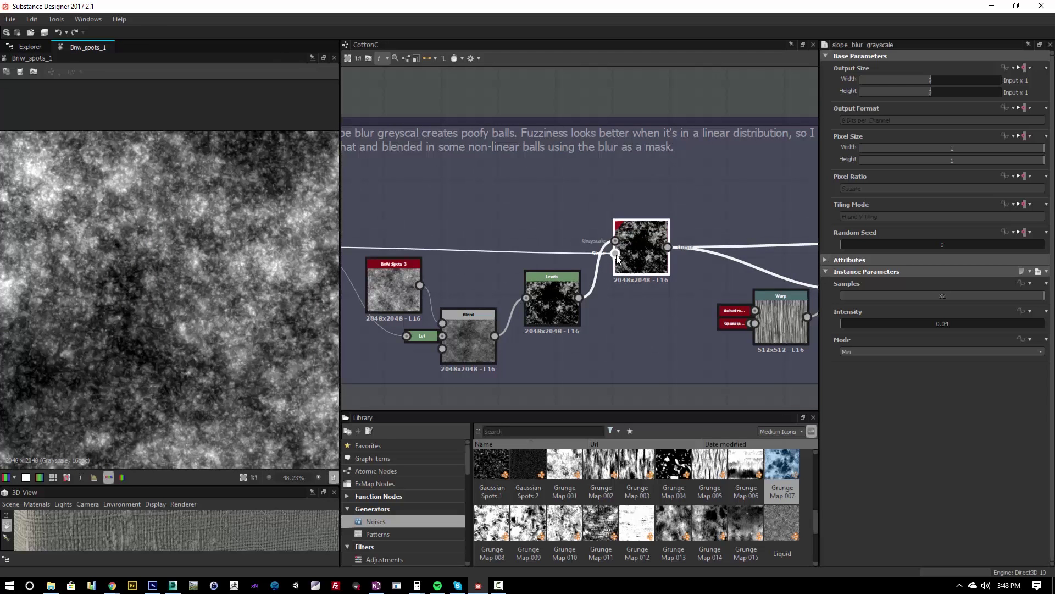
# Preview the Slope Blur Grayscale output again and inspect the poofy balls up close.
pyautogui.click(535, 296)
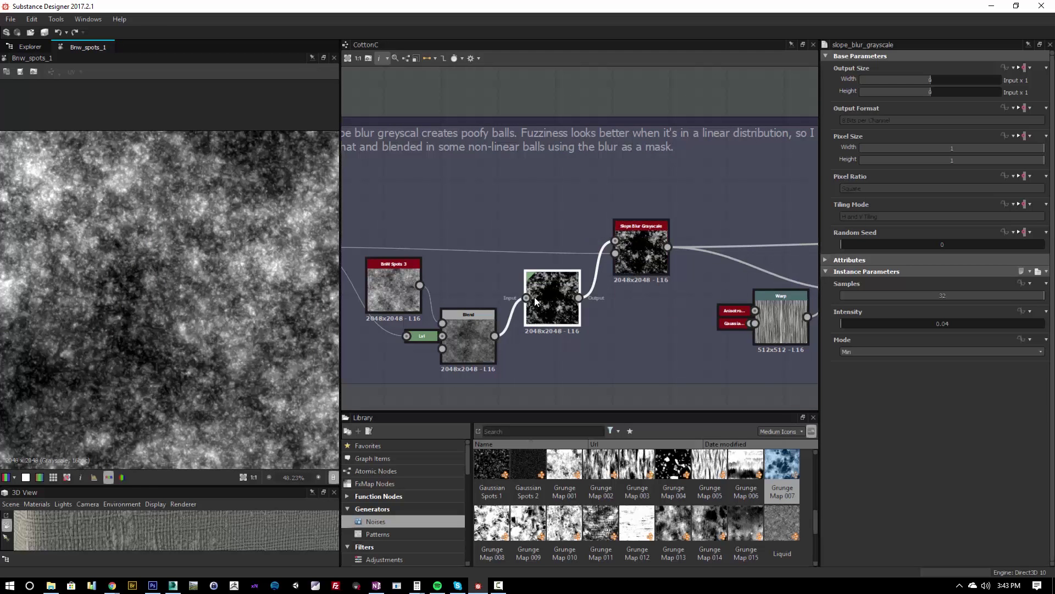
pyautogui.doubleClick(625, 240)
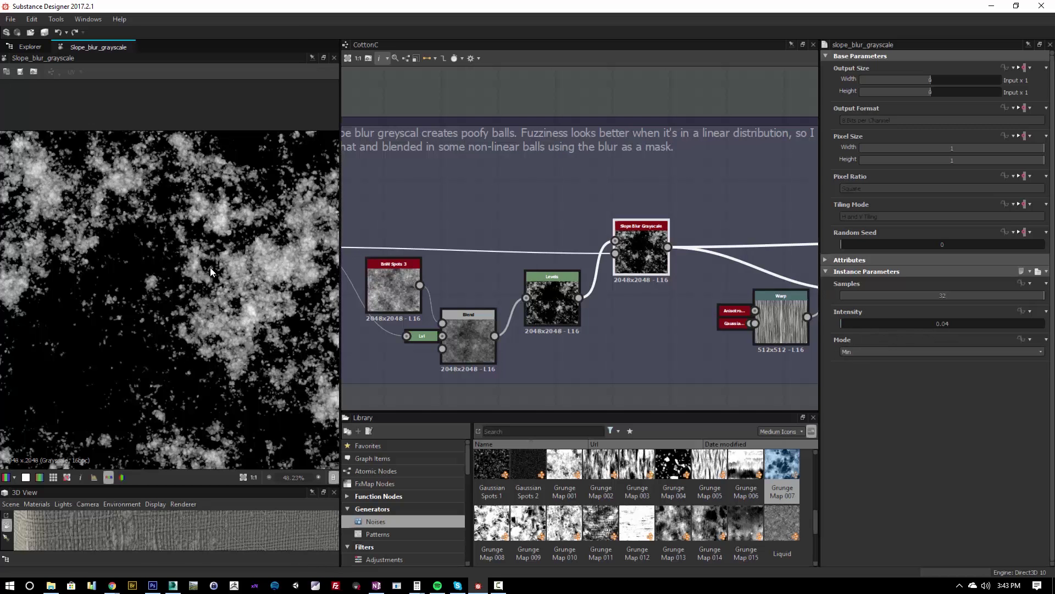
pyautogui.scroll(6, 163, 246)
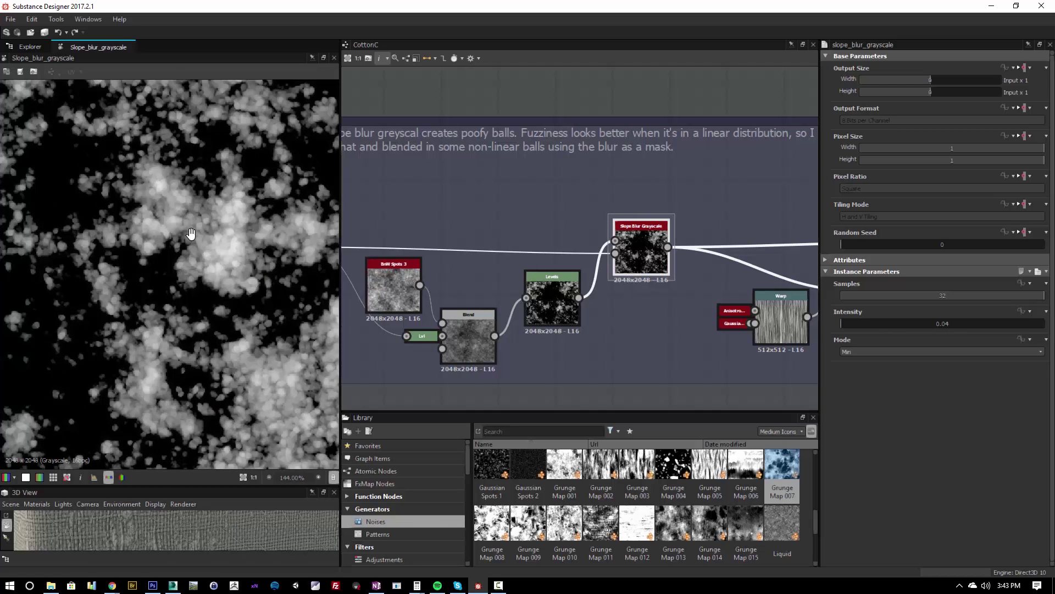
pyautogui.scroll(3, 200, 225)
pyautogui.scroll(1, 221, 245)
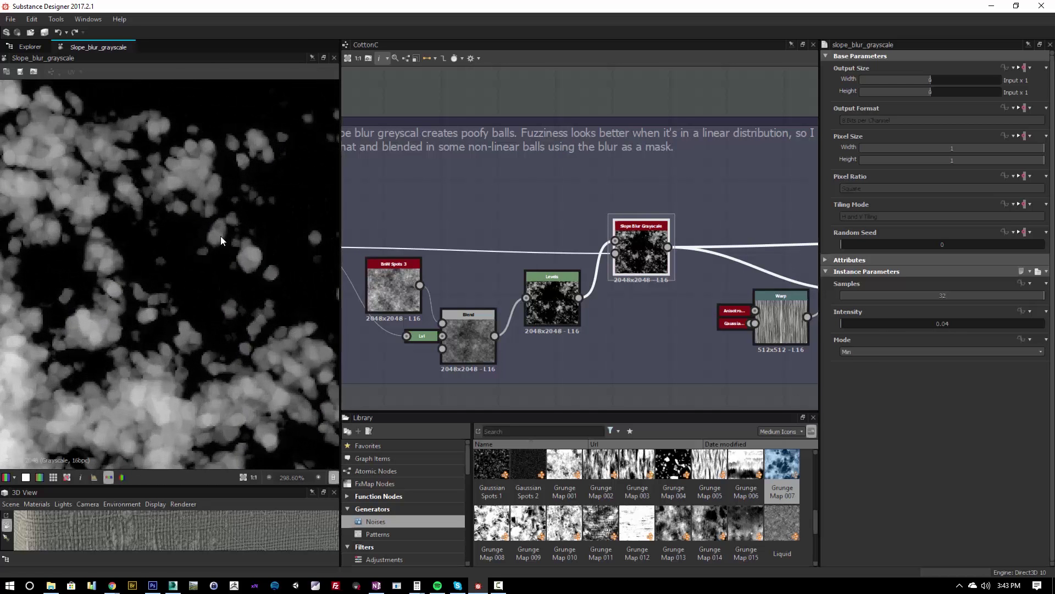
pyautogui.scroll(-2, 231, 313)
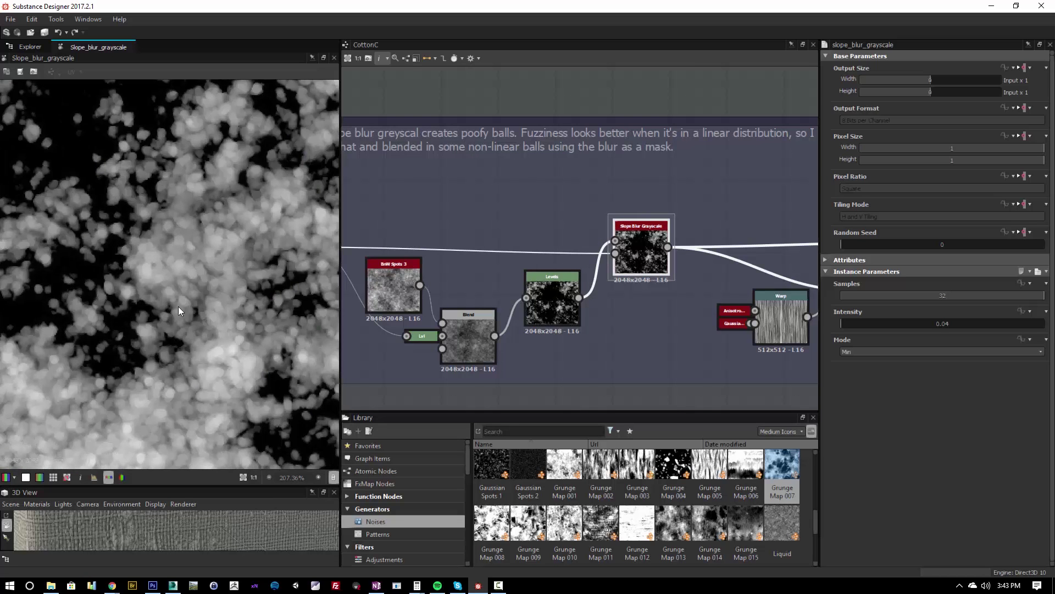
# Compare the Levels image entering Slope Blur Grayscale with the node's blurred output at close range.
pyautogui.doubleClick(618, 243)
pyautogui.scroll(3, 105, 173)
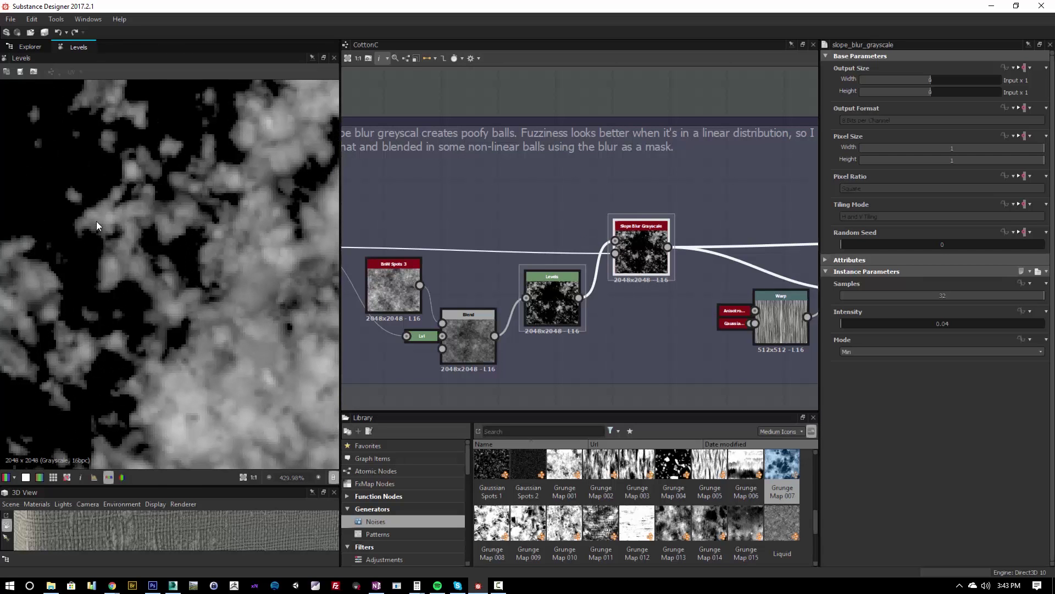
pyautogui.doubleClick(642, 250)
pyautogui.scroll(-1, 245, 261)
pyautogui.scroll(-6, 159, 235)
pyautogui.scroll(2, 144, 302)
pyautogui.moveTo(50, 304); pyautogui.dragTo(162, 299, button='middle')
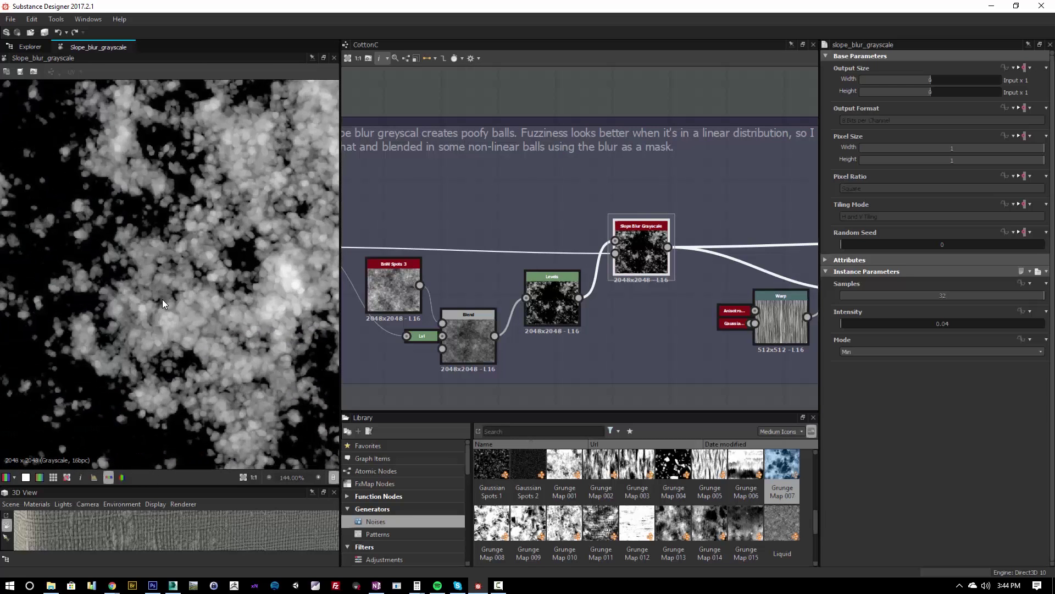
pyautogui.scroll(2, 157, 297)
# Preview the Subtract Blend that masks the fuzz balls with the warped anisotropic noise.
pyautogui.moveTo(709, 293); pyautogui.dragTo(485, 282, button='middle')
pyautogui.doubleClick(647, 279)
pyautogui.scroll(-6, 117, 272)
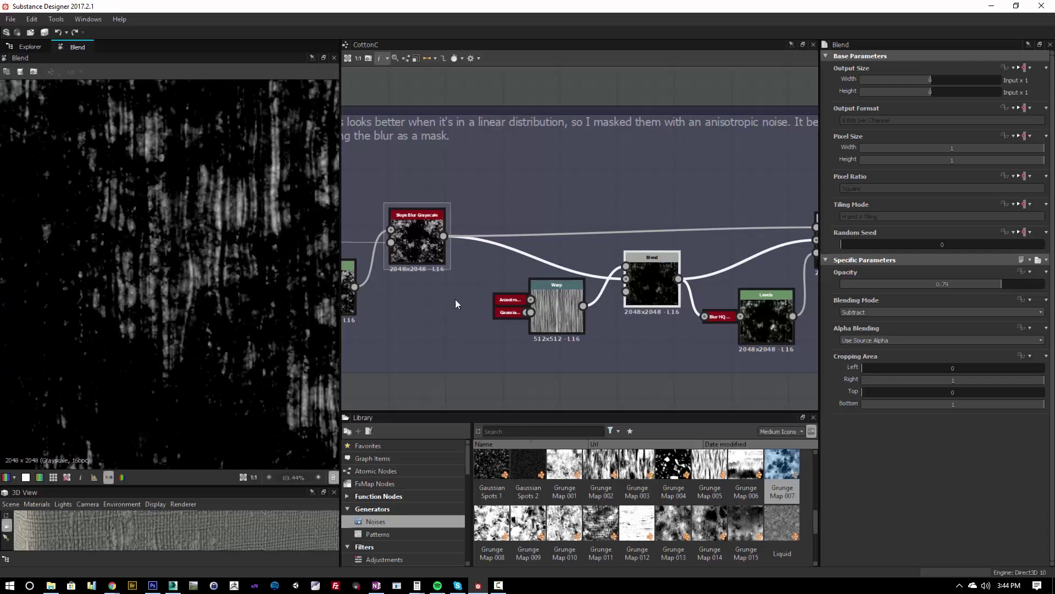
# Undock the Anisotropic Noise and Gaussian Noise nodes from Warp and spread them out in front of it.
pyautogui.moveTo(485, 277); pyautogui.dragTo(511, 321)
pyautogui.press('d')
pyautogui.moveTo(496, 353); pyautogui.dragTo(537, 282, button='middle')
pyautogui.click(483, 260)
pyautogui.moveTo(491, 192); pyautogui.dragTo(496, 226)
pyautogui.moveTo(542, 311); pyautogui.dragTo(479, 299)
# Preview the Anisotropic Noise node and the Warp it feeds, and inspect the warped lines up close.
pyautogui.doubleClick(489, 251)
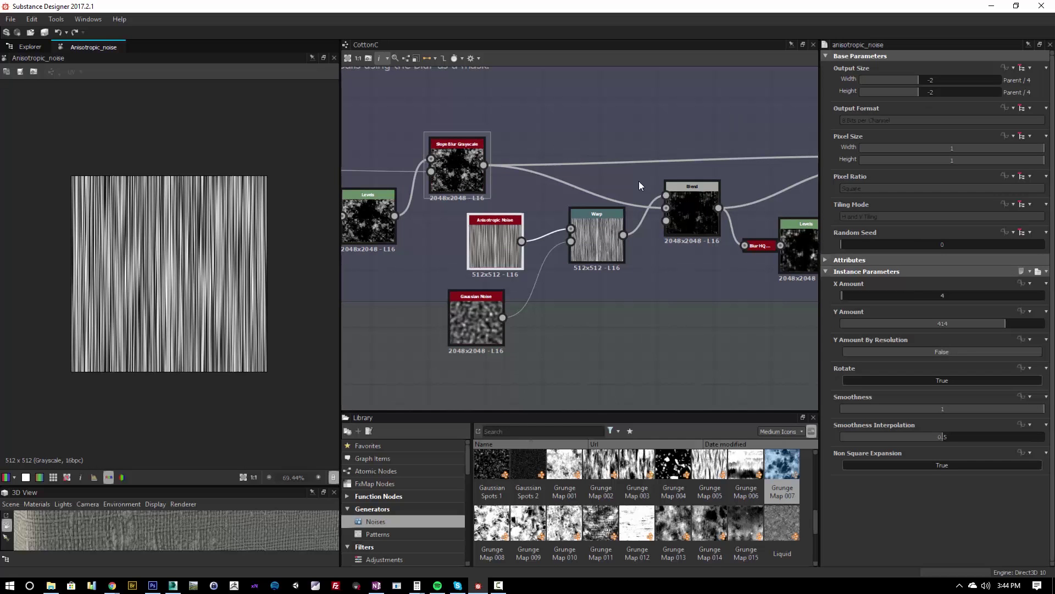
pyautogui.scroll(4, 214, 280)
pyautogui.doubleClick(594, 242)
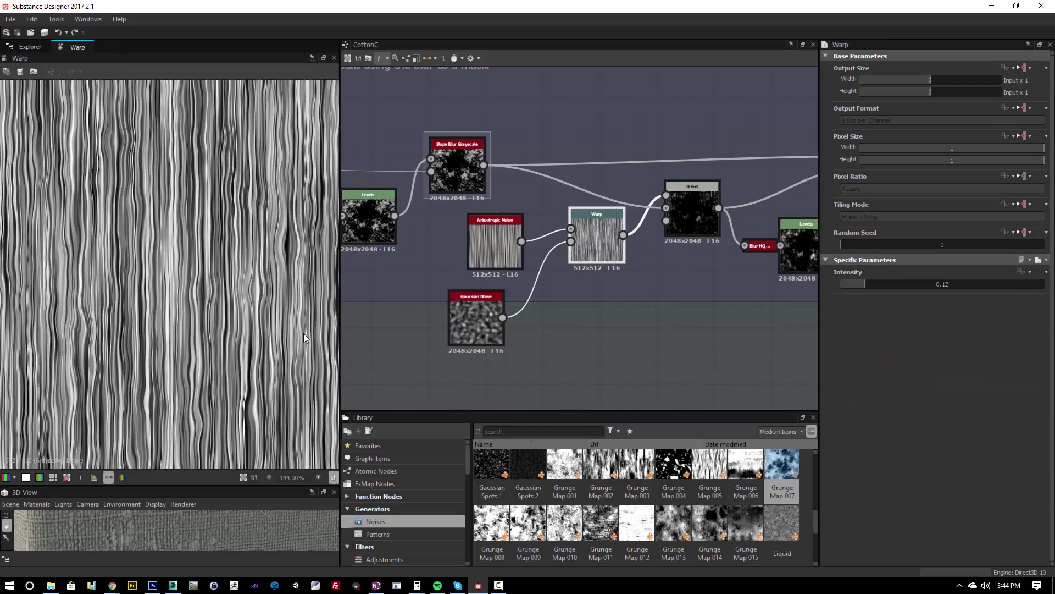
pyautogui.scroll(3, 506, 311)
pyautogui.scroll(5, 255, 263)
pyautogui.scroll(4, 259, 265)
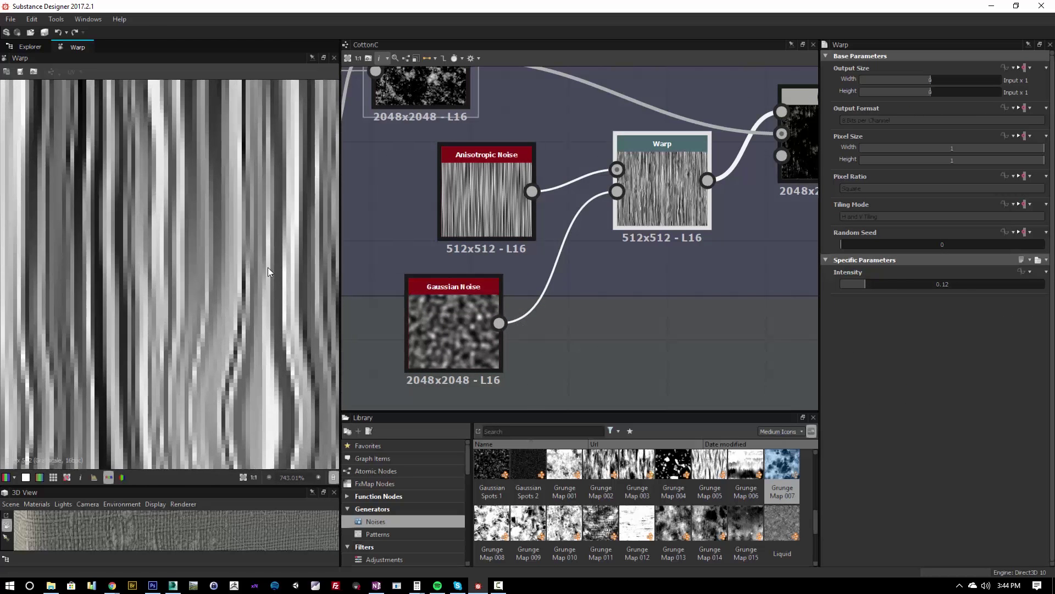
pyautogui.moveTo(103, 290); pyautogui.dragTo(166, 307, button='middle')
pyautogui.moveTo(138, 268); pyautogui.dragTo(180, 268, button='middle')
pyautogui.moveTo(153, 233); pyautogui.dragTo(167, 278, button='middle')
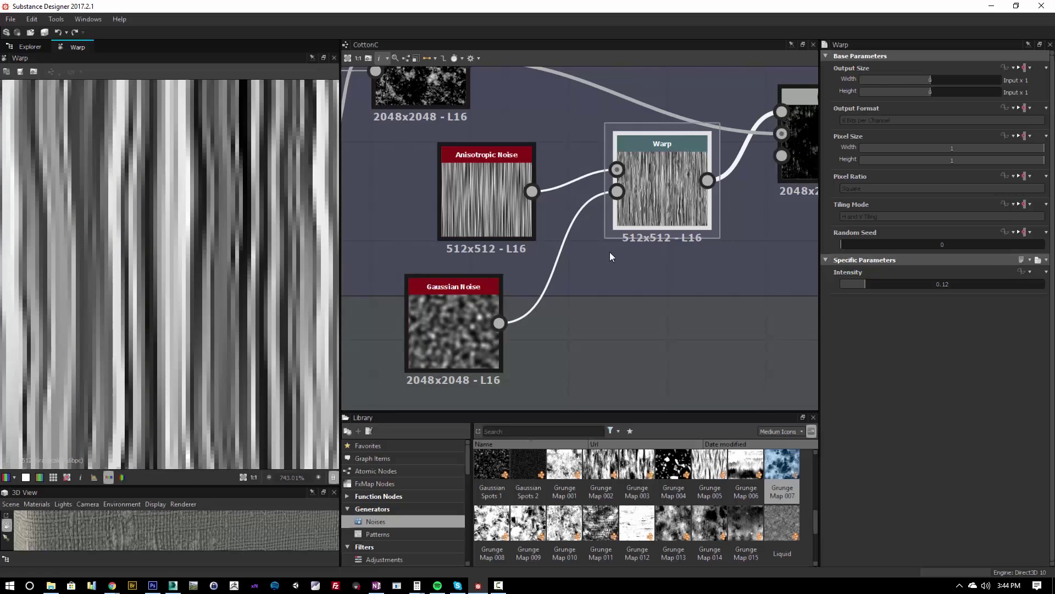
pyautogui.moveTo(616, 251); pyautogui.dragTo(460, 315, button='middle')
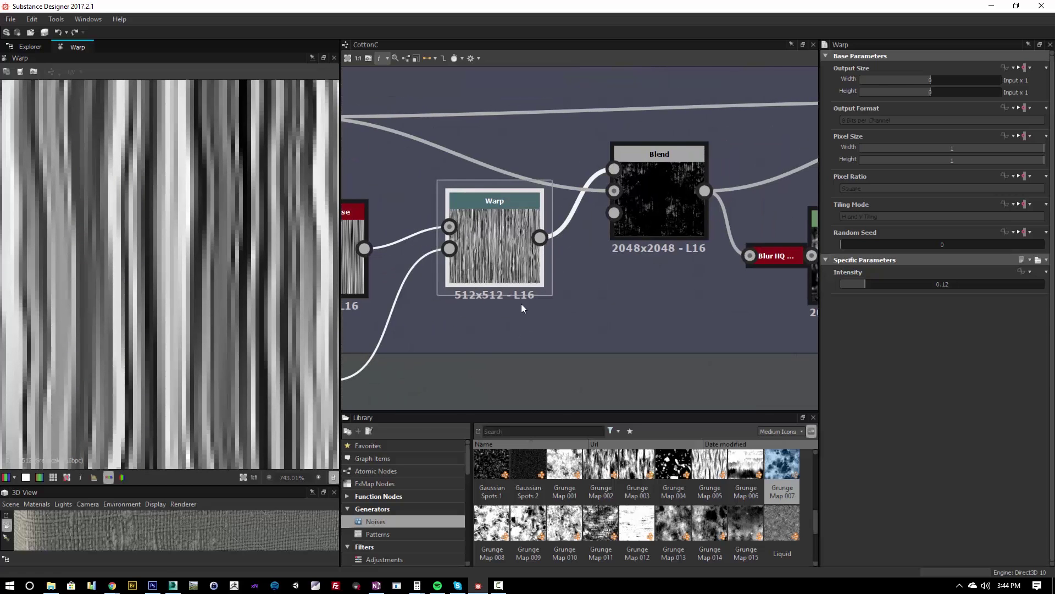
pyautogui.scroll(-9, 118, 269)
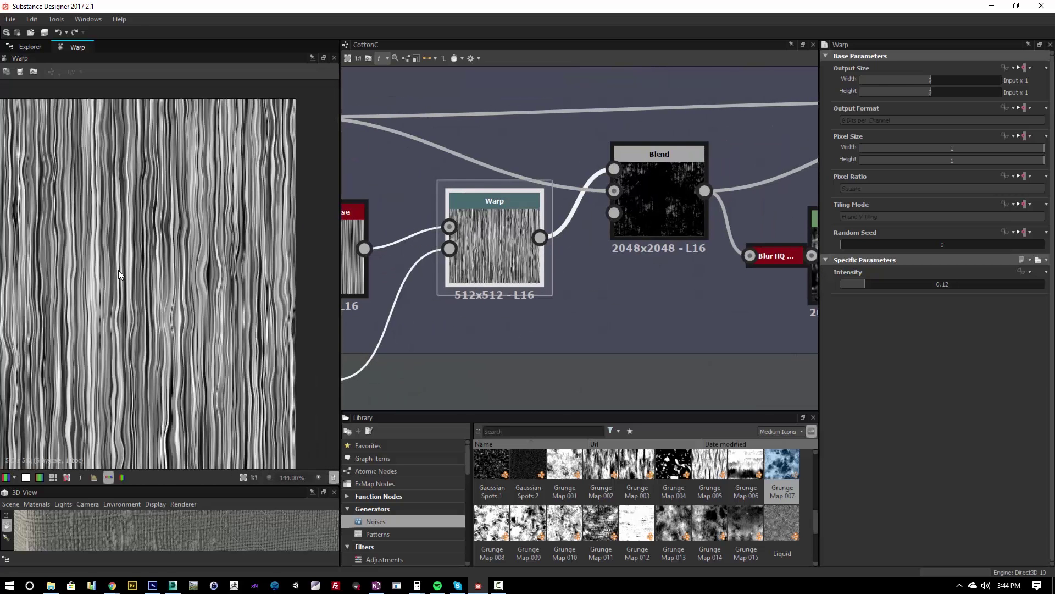
# Preview the Subtract Blend and compare it with the Slope Blur Grayscale image on its background input.
pyautogui.doubleClick(645, 190)
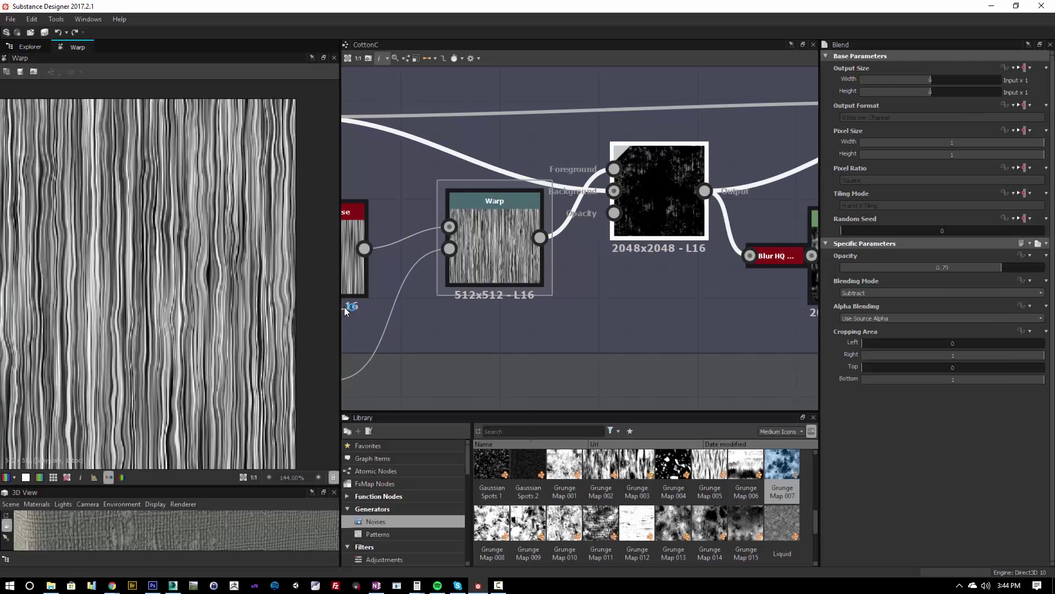
pyautogui.scroll(-4, 47, 289)
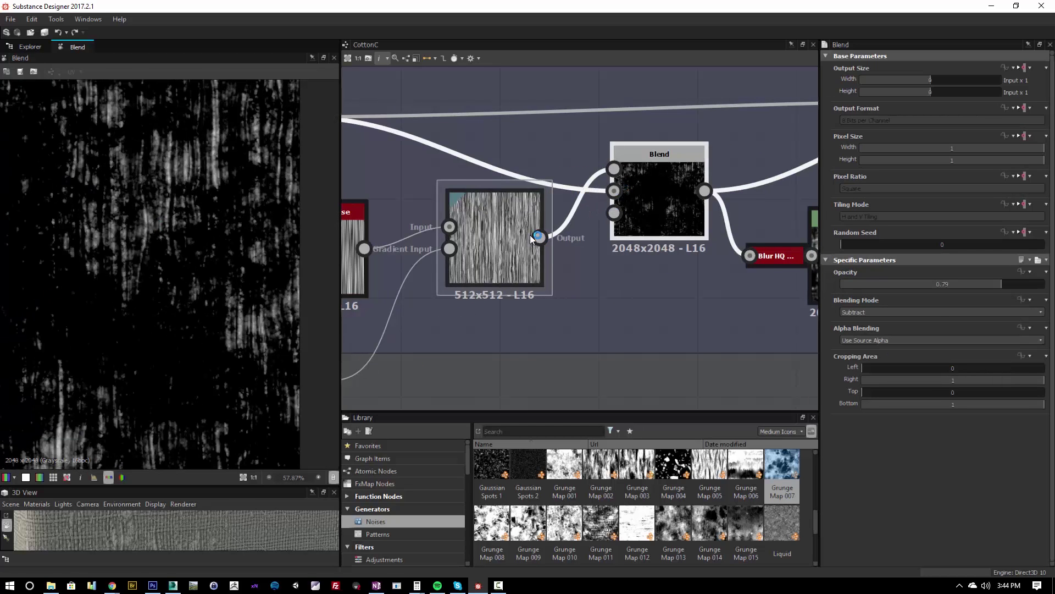
pyautogui.doubleClick(615, 191)
pyautogui.scroll(-4, 206, 247)
pyautogui.scroll(3, 219, 256)
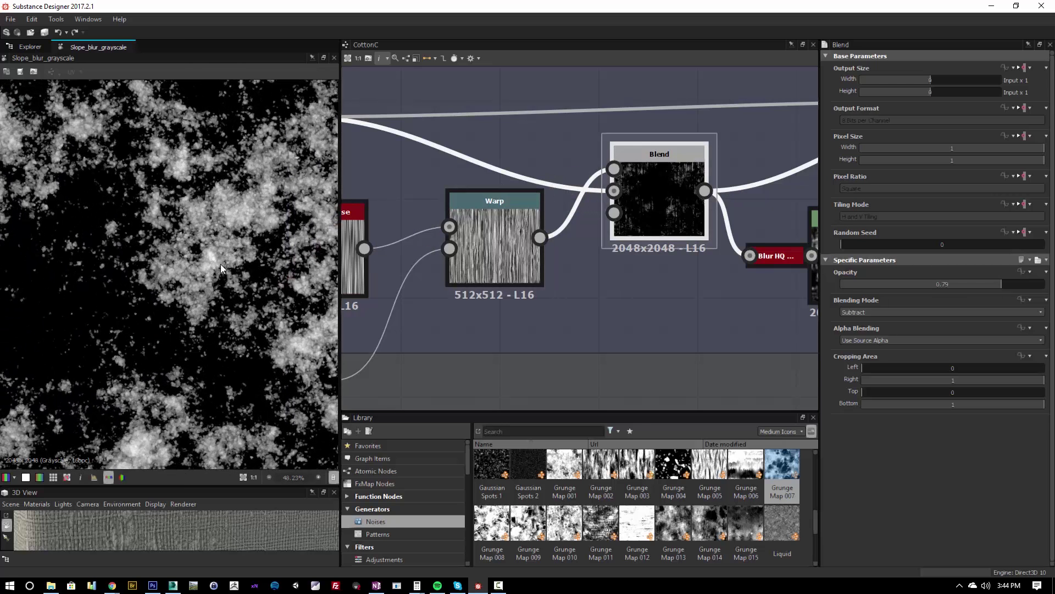
# Inspect the Subtract Blend's whole output, then preview the Blur HQ Grayscale it feeds and select the adjoining Levels node.
pyautogui.moveTo(566, 270); pyautogui.dragTo(367, 295, button='middle')
pyautogui.doubleClick(460, 224)
pyautogui.scroll(-2, 198, 258)
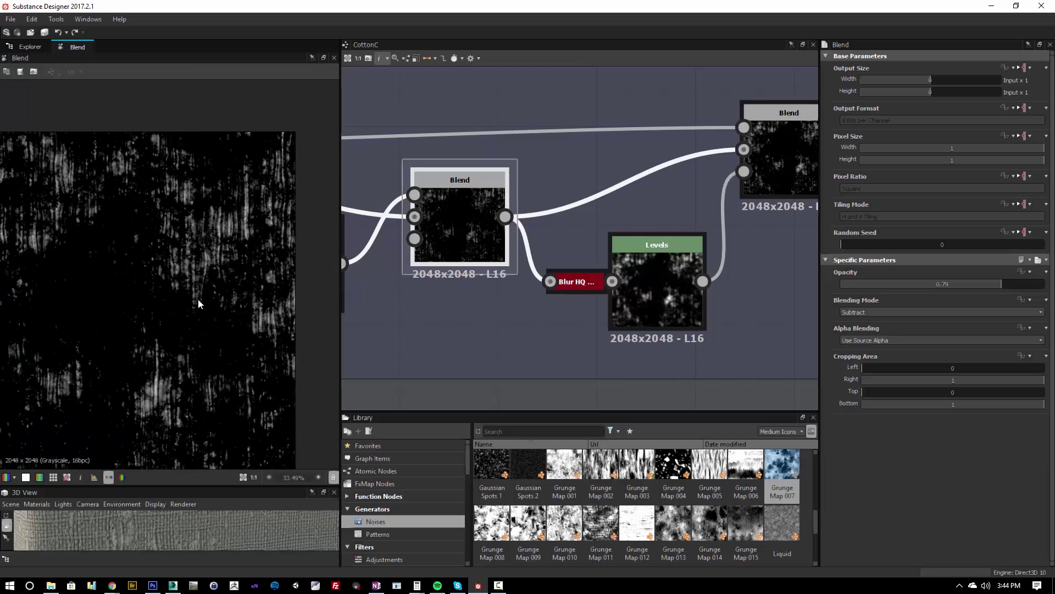
pyautogui.moveTo(101, 241); pyautogui.dragTo(164, 236, button='middle')
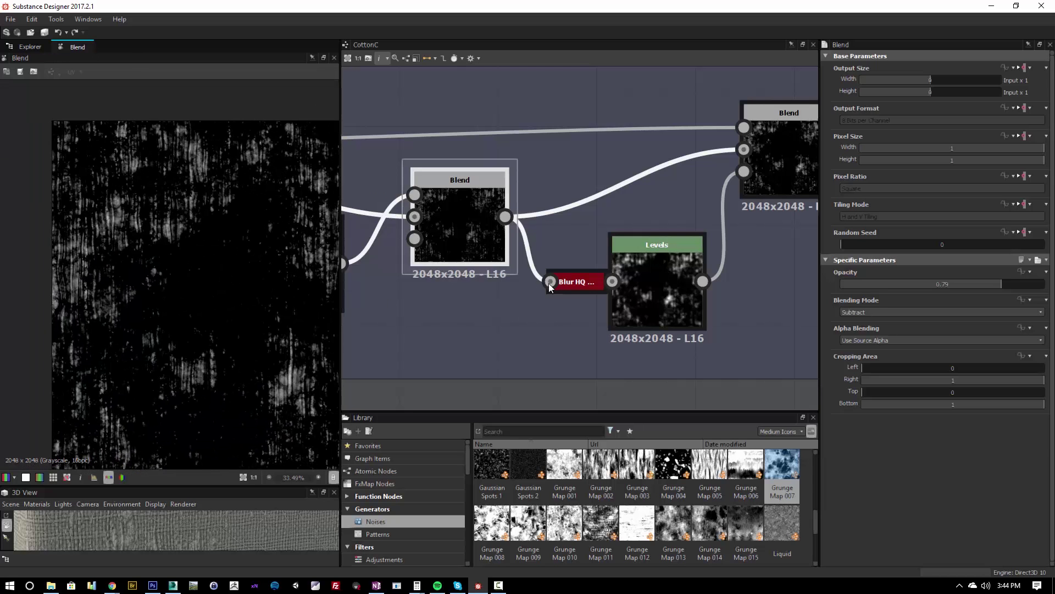
pyautogui.moveTo(251, 255); pyautogui.dragTo(158, 254, button='middle')
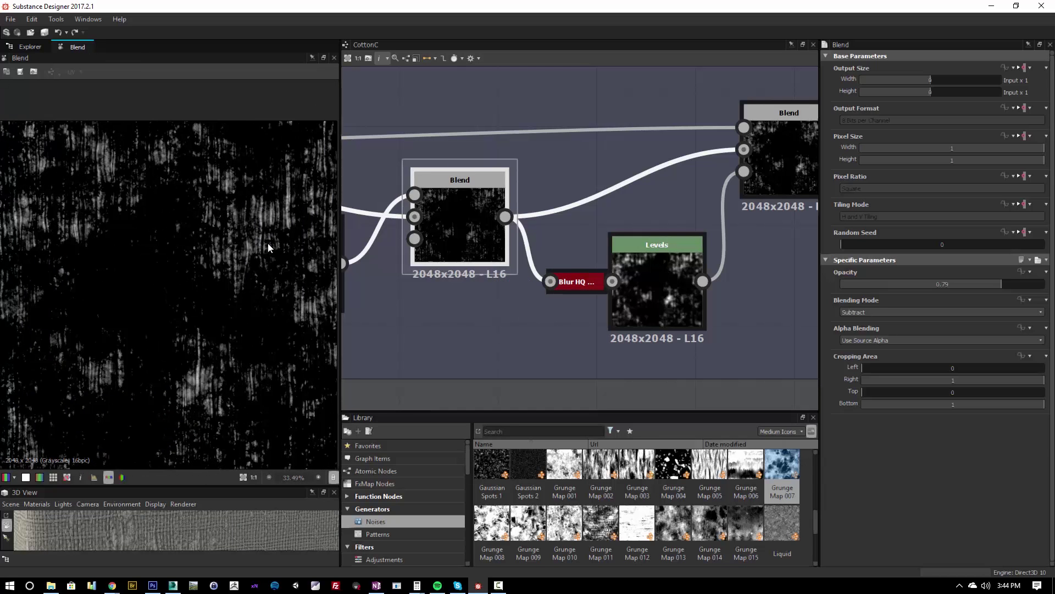
pyautogui.click(566, 282)
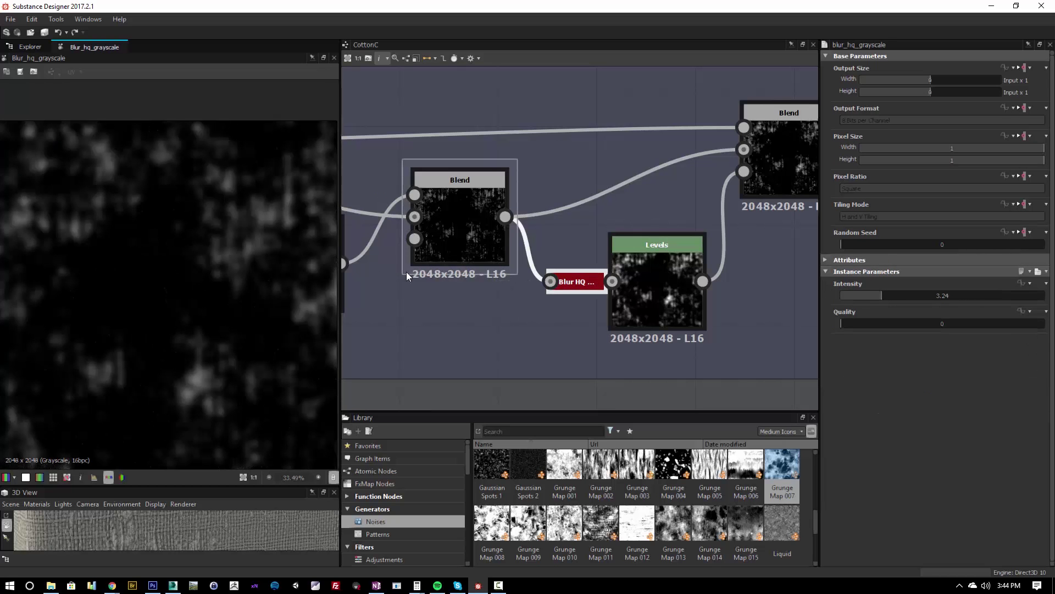
pyautogui.click(646, 263)
# Preview the final Max (Lighten) Blend of the Fuzz Balls group and compare it with its foreground and background inputs.
pyautogui.moveTo(779, 140); pyautogui.dragTo(657, 221, button='middle')
pyautogui.click(629, 211)
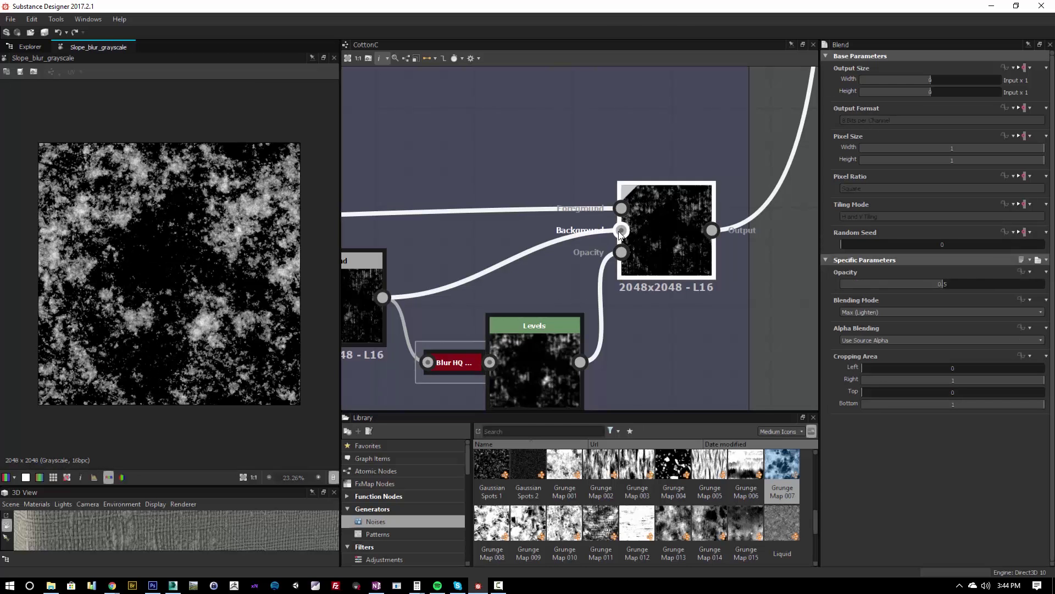
pyautogui.doubleClick(660, 227)
pyautogui.scroll(6, 187, 219)
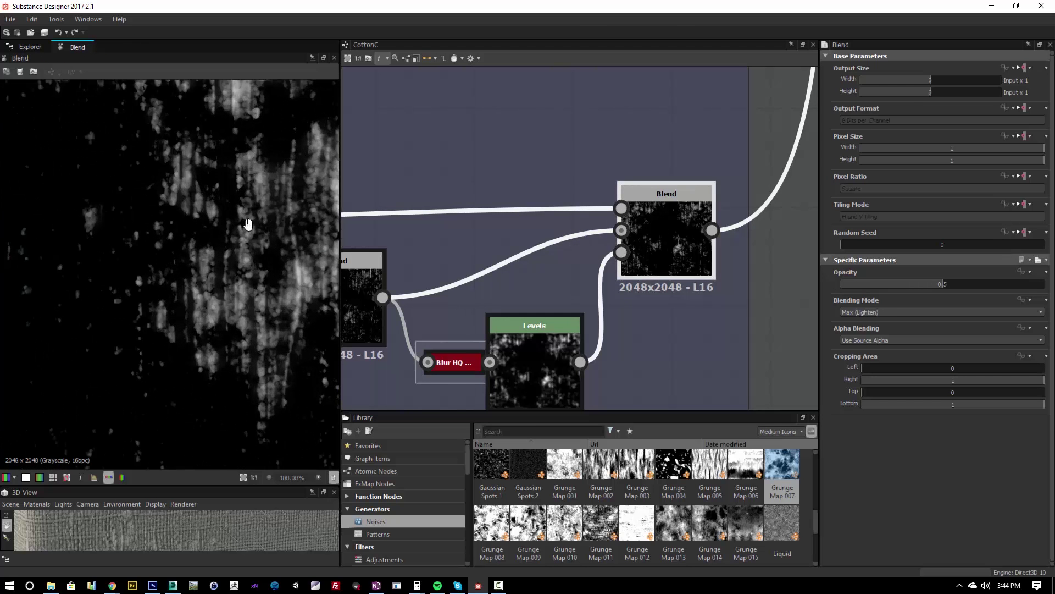
pyautogui.doubleClick(621, 208)
pyautogui.doubleClick(621, 229)
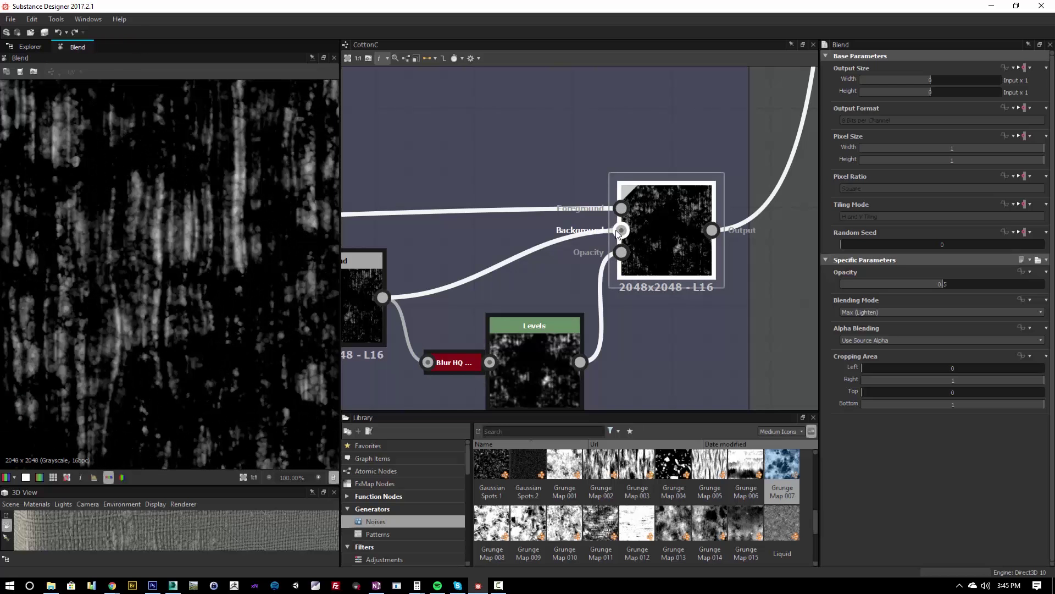
pyautogui.doubleClick(657, 234)
pyautogui.scroll(-5, 172, 240)
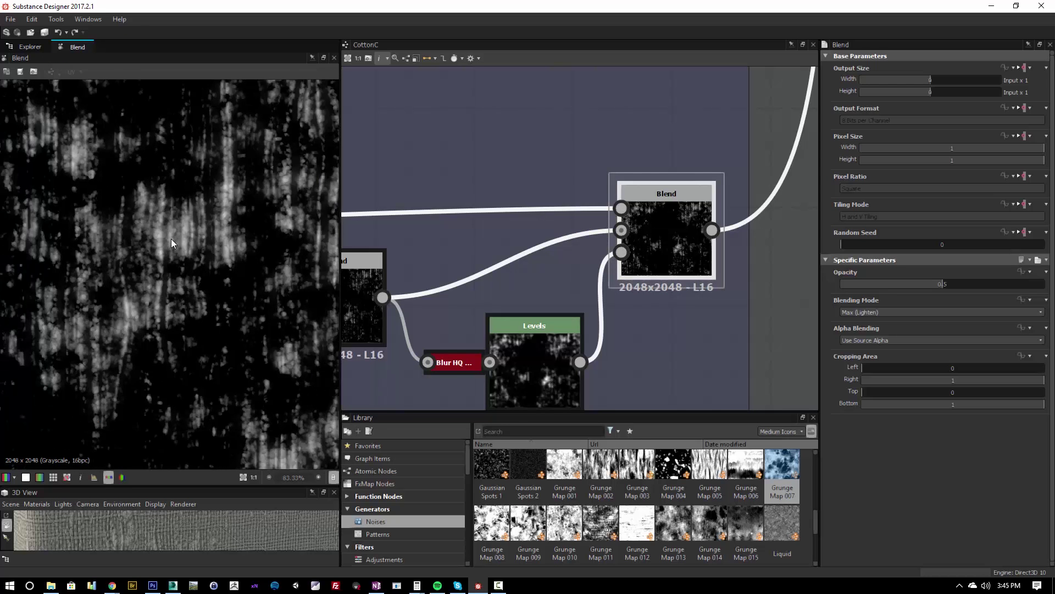
# Follow the final Fuzz Balls Blend's output through the graph to the Fuzz and Hair group.
pyautogui.scroll(-3, 634, 232)
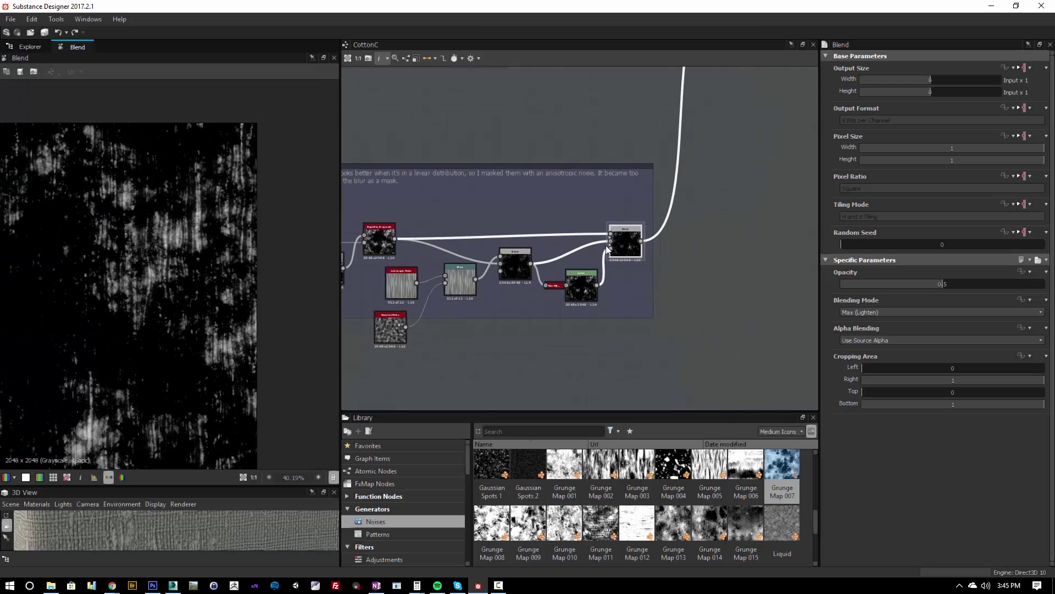
pyautogui.moveTo(632, 234); pyautogui.dragTo(537, 286, button='middle')
pyautogui.moveTo(573, 222); pyautogui.dragTo(638, 166, button='middle')
pyautogui.click(646, 225)
pyautogui.moveTo(484, 240); pyautogui.dragTo(572, 231, button='middle')
pyautogui.scroll(3, 116, 268)
pyautogui.moveTo(637, 240); pyautogui.dragTo(464, 255, button='middle')
pyautogui.scroll(2, 487, 262)
# Preview the Scratches Generator in the Fuzz and Hair group, inspect its hairs, and move the node slightly higher.
pyautogui.doubleClick(447, 229)
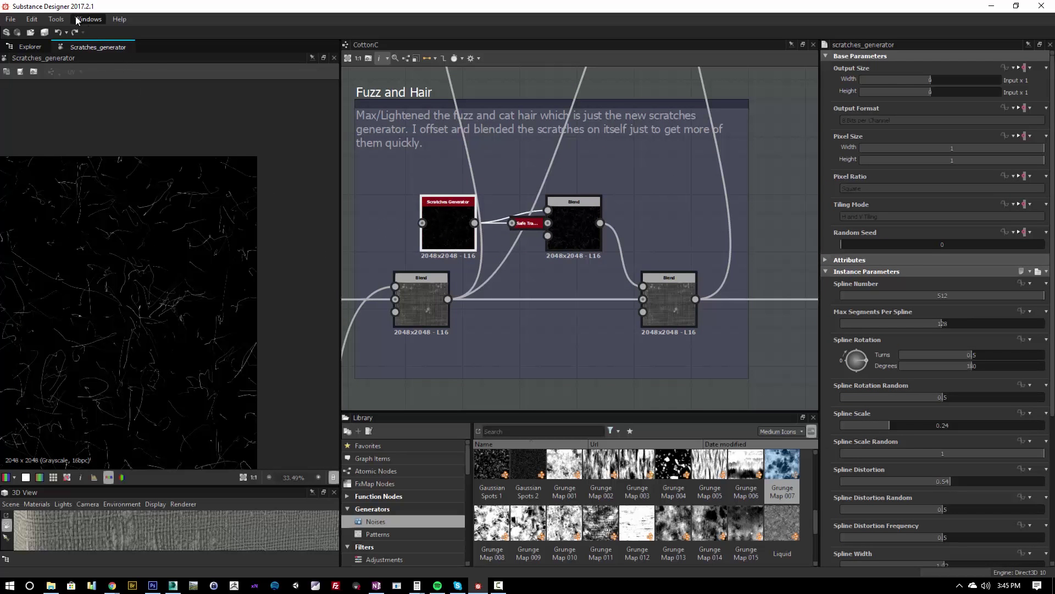
pyautogui.scroll(1, 197, 264)
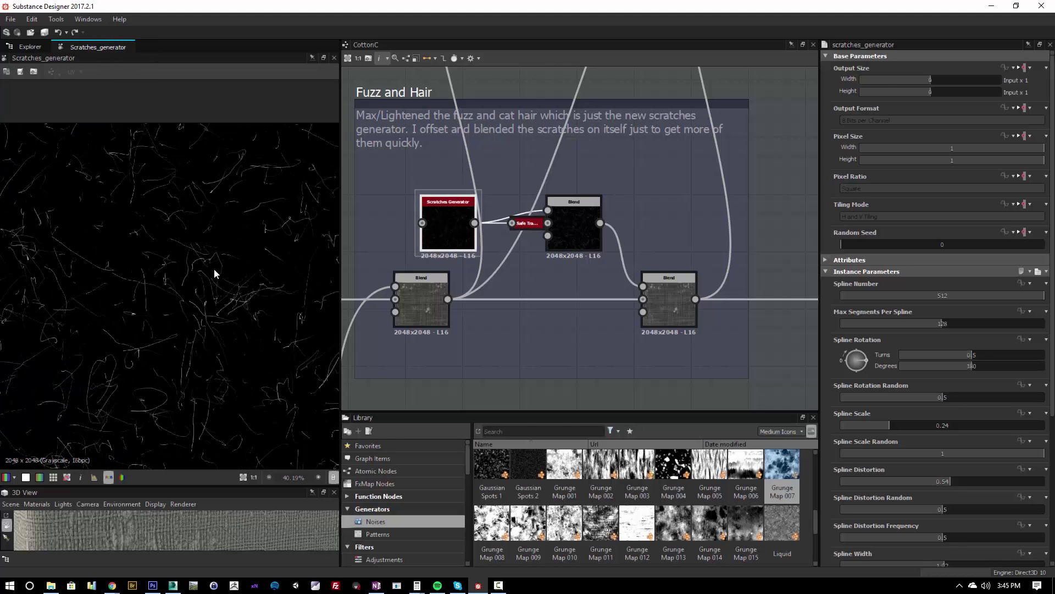
pyautogui.scroll(1, 156, 288)
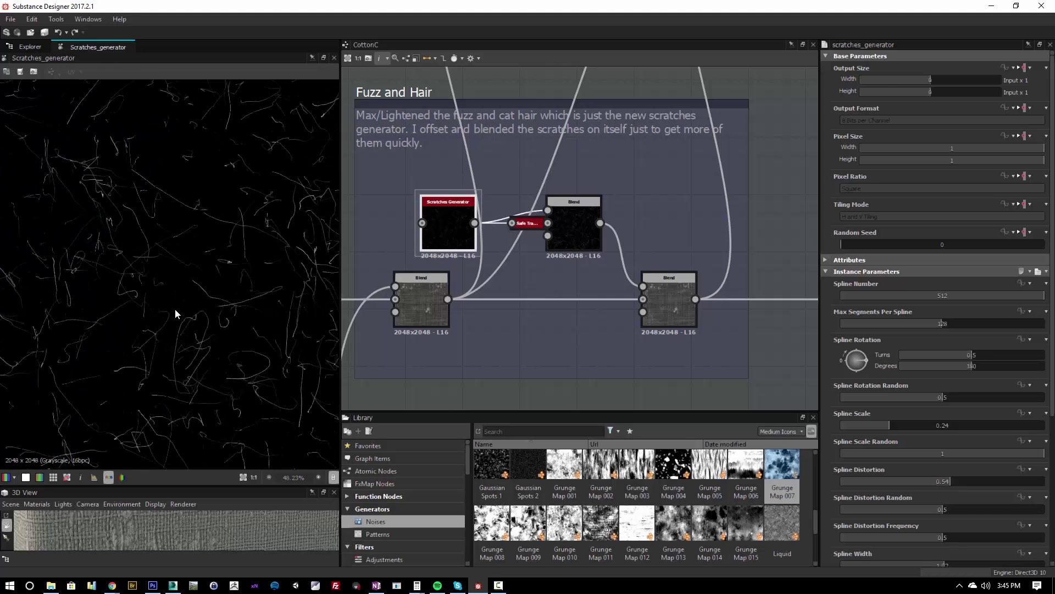
pyautogui.moveTo(103, 368); pyautogui.dragTo(130, 313, button='middle')
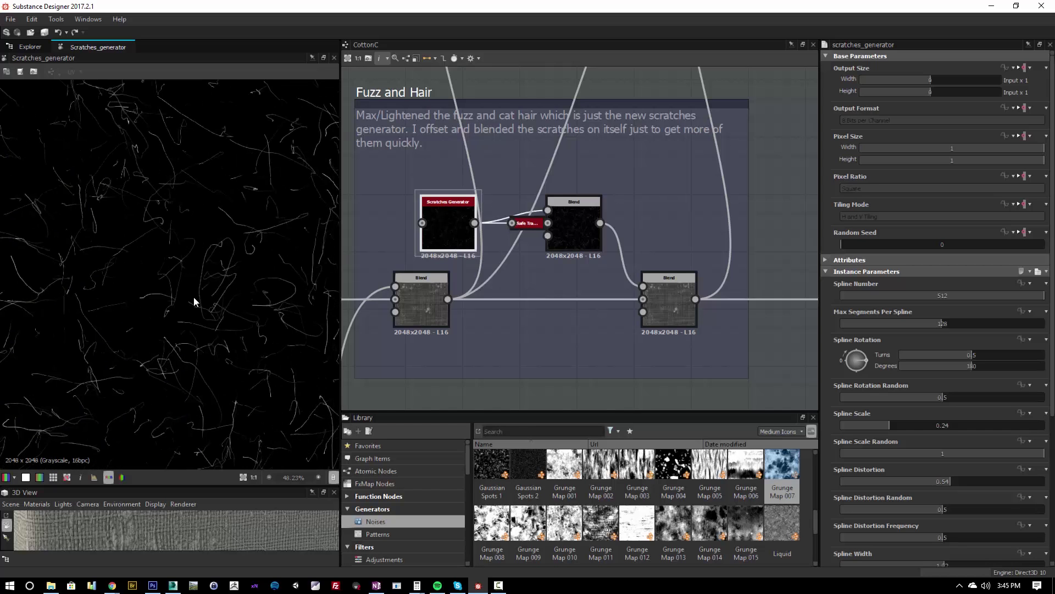
pyautogui.moveTo(453, 229); pyautogui.dragTo(448, 200)
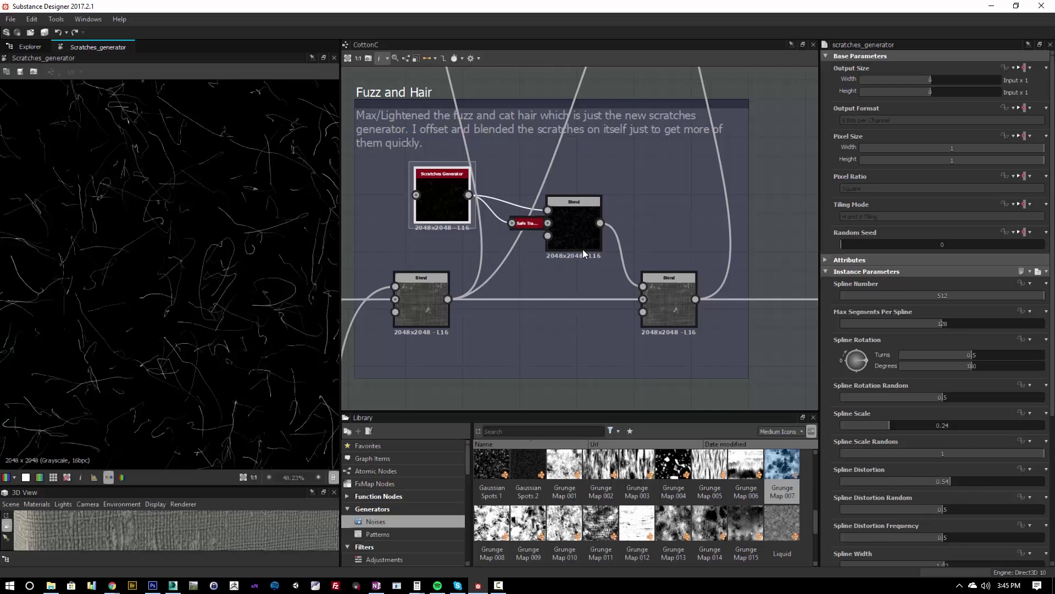
# Undock the Safe Transform Grayscale node below the Scratches Generator and preview the Blend that combines the two.
pyautogui.moveTo(525, 222); pyautogui.dragTo(509, 256)
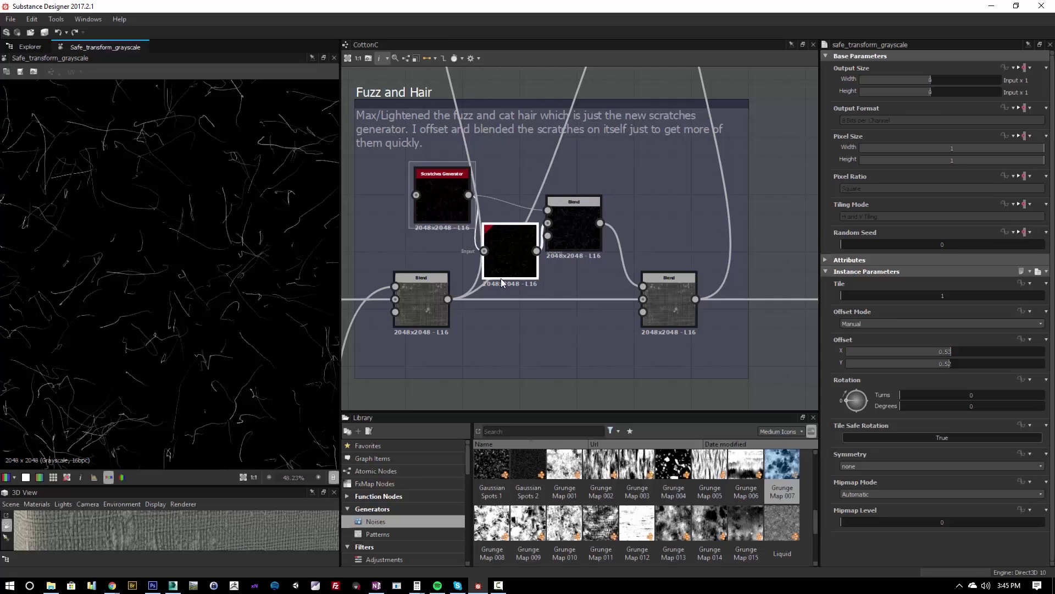
pyautogui.doubleClick(584, 230)
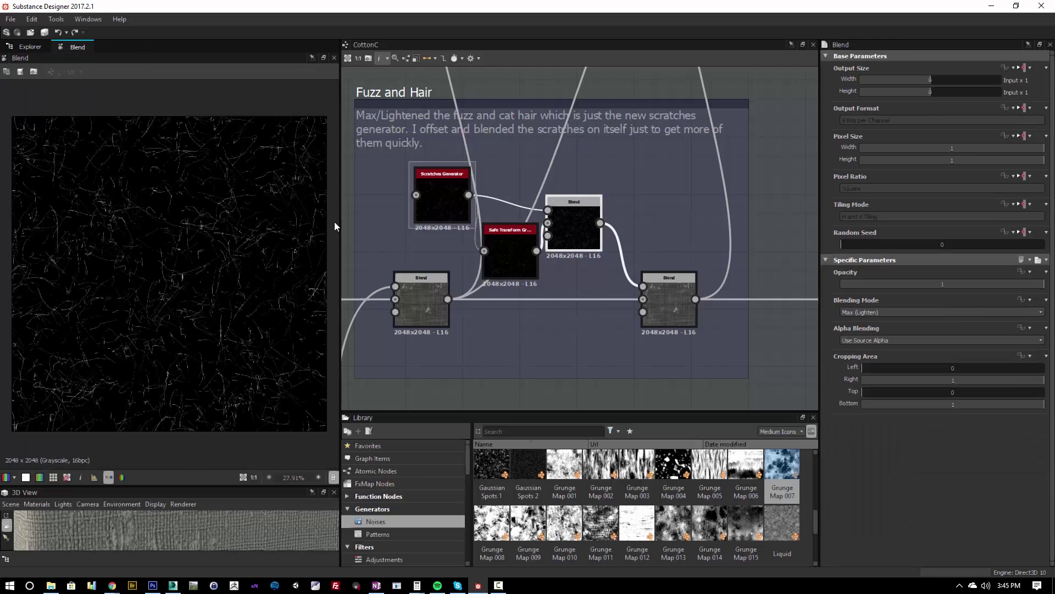
pyautogui.click(457, 203)
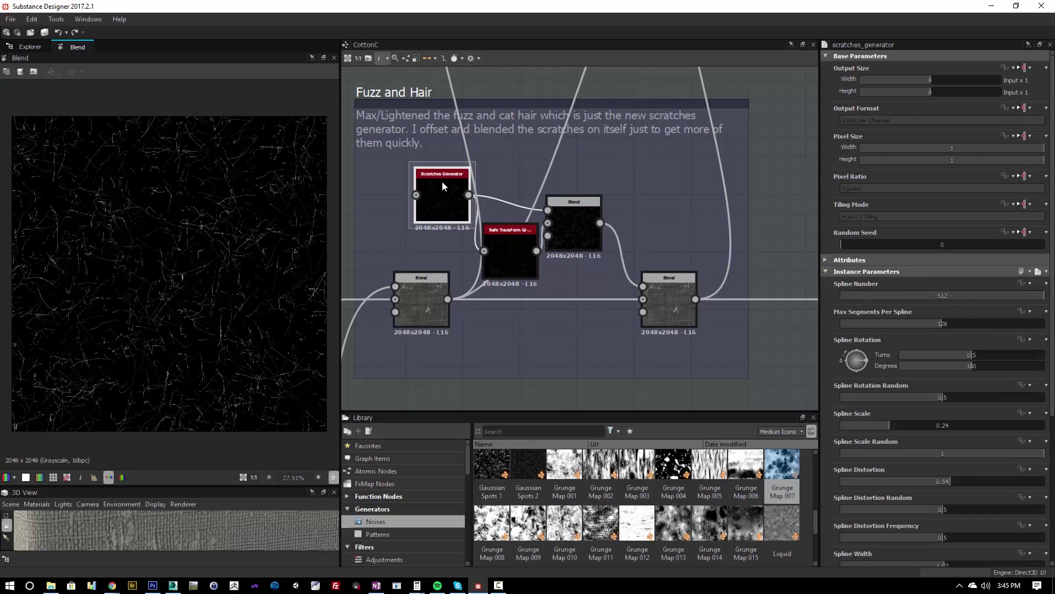
pyautogui.click(566, 212)
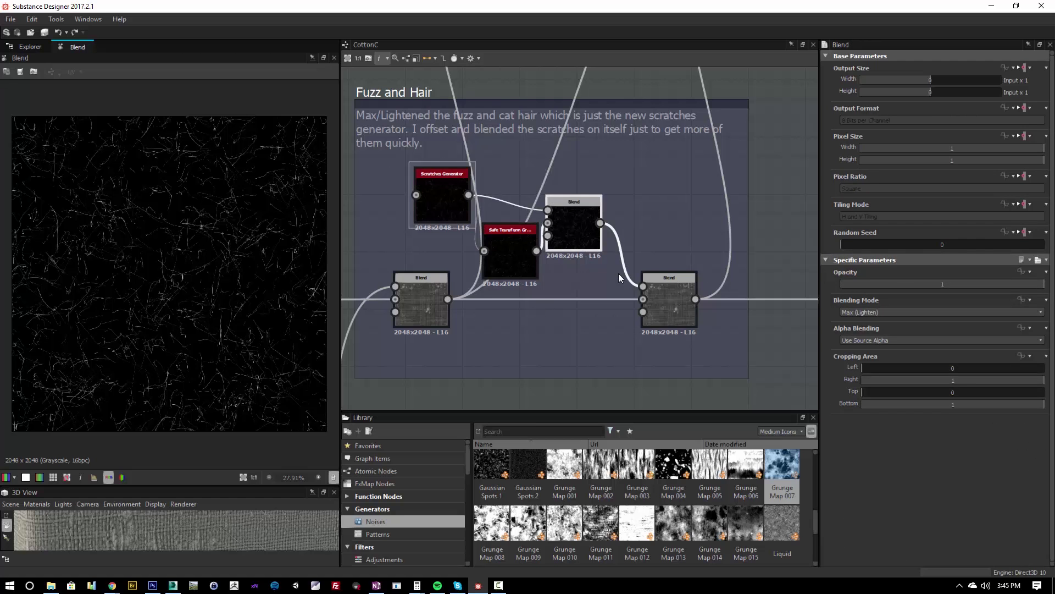
# Move the scratches Blend slightly higher in the Fuzz and Hair group and examine its combined hairs up close.
pyautogui.moveTo(554, 247); pyautogui.dragTo(557, 227)
pyautogui.click(657, 286)
pyautogui.doubleClick(586, 230)
pyautogui.scroll(5, 233, 263)
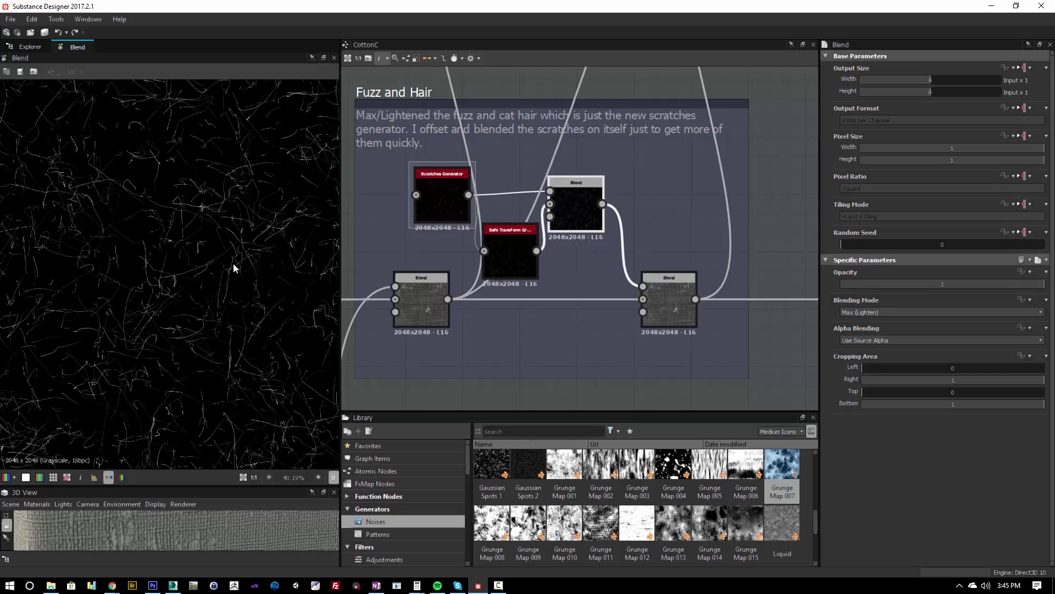
# Preview the final Max (Lighten) Blend of the Fuzz and Hair group and examine the hairs over the weave.
pyautogui.click(657, 305)
pyautogui.doubleClick(665, 299)
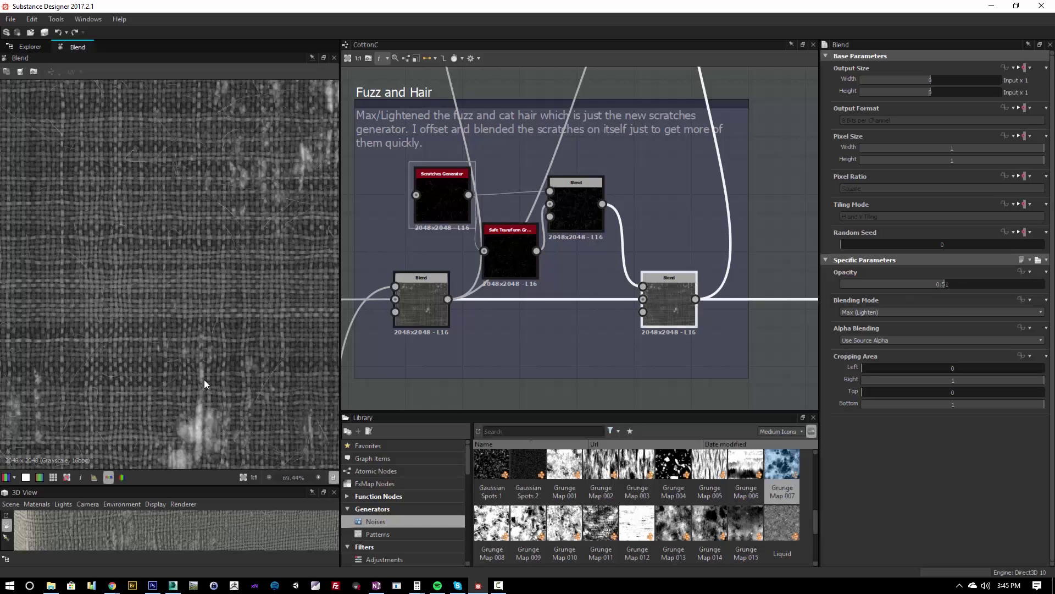
pyautogui.scroll(5, 210, 354)
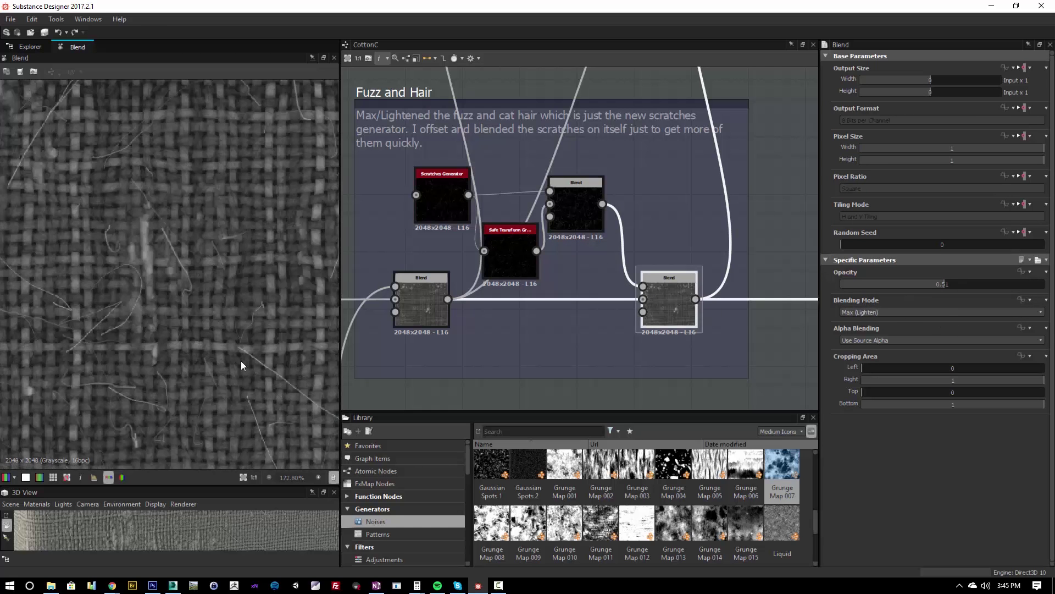
pyautogui.scroll(3, 168, 347)
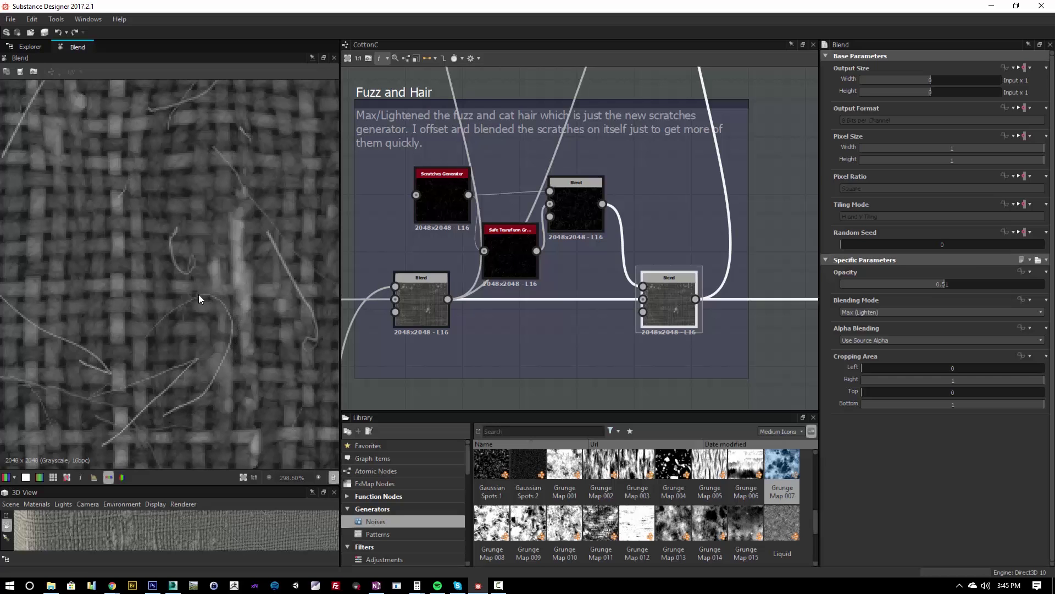
pyautogui.scroll(-3, 187, 371)
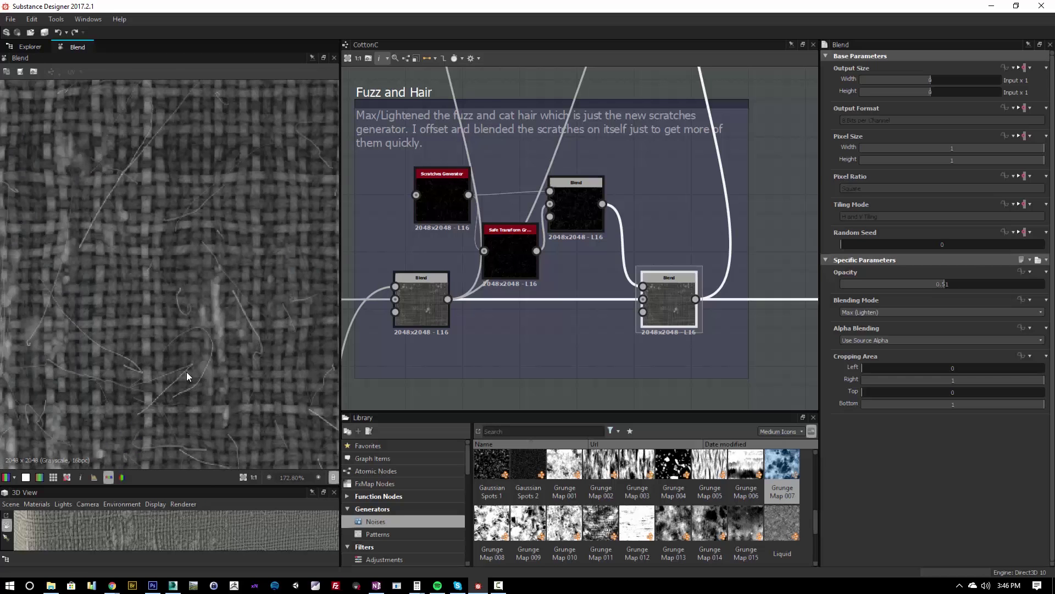
pyautogui.scroll(-3, 218, 372)
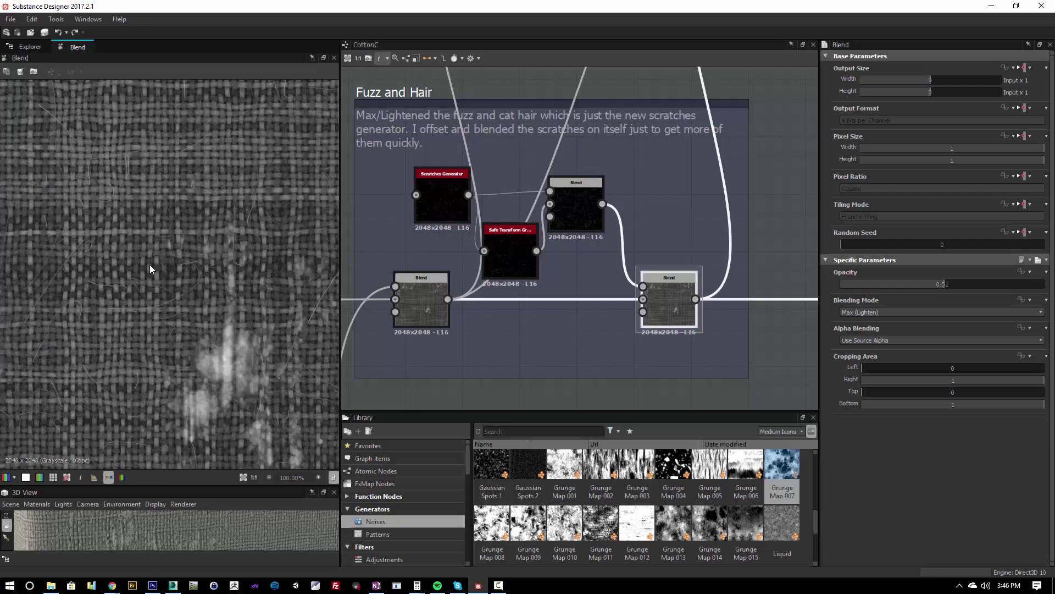
pyautogui.scroll(3, 149, 265)
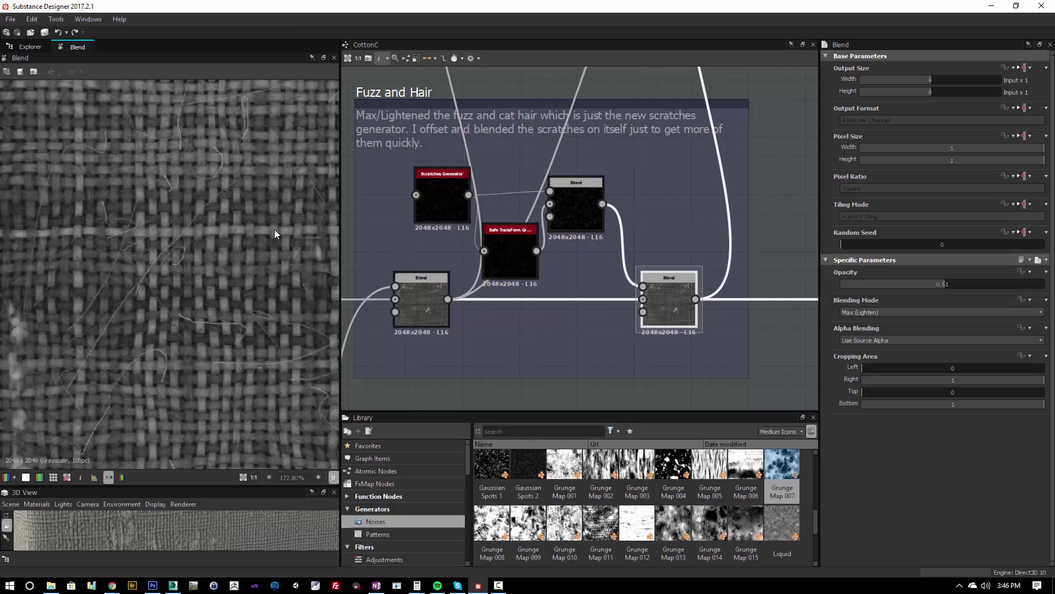
pyautogui.scroll(-4, 177, 275)
pyautogui.scroll(-4, 204, 290)
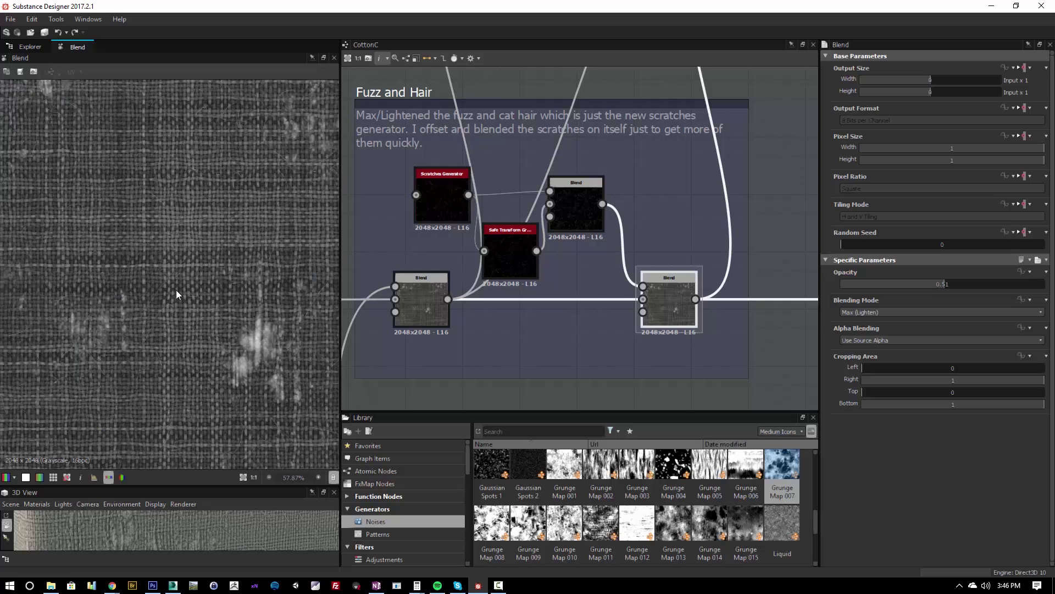
# Follow the final Fuzz and Hair Blend's output through the graph to the Fuzz and Hair Extraction and Albedo groups.
pyautogui.moveTo(555, 306); pyautogui.dragTo(613, 327, button='middle')
pyautogui.scroll(7, 141, 299)
pyautogui.scroll(-2, 139, 289)
pyautogui.scroll(-3, 665, 290)
pyautogui.moveTo(664, 288); pyautogui.dragTo(501, 297, button='middle')
pyautogui.moveTo(499, 203); pyautogui.dragTo(477, 304, button='middle')
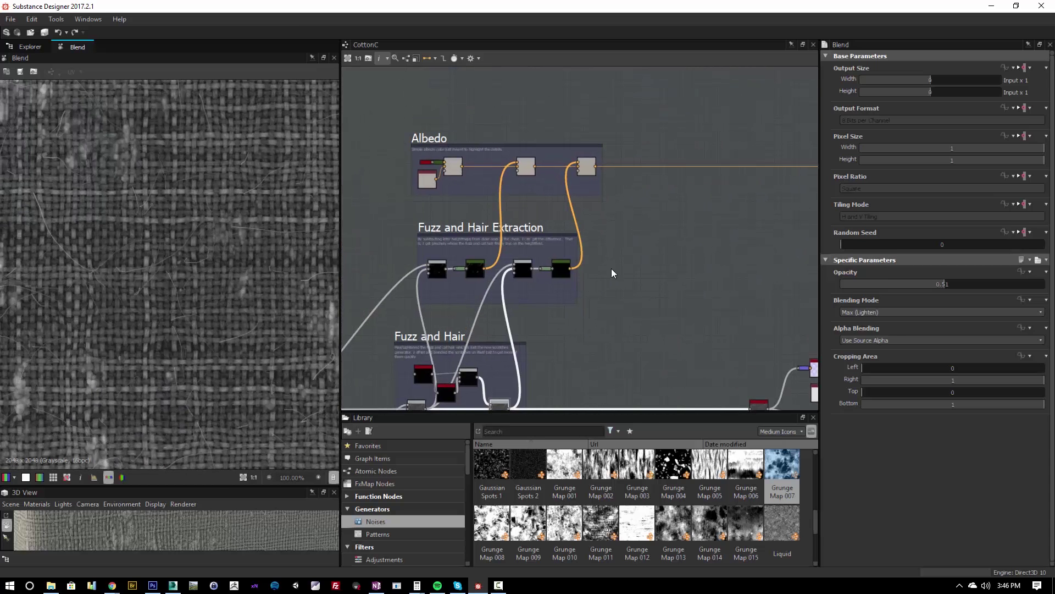
# Preview the last Blend of the Albedo group and enlarge the 3D view to examine the cotton on the cube.
pyautogui.doubleClick(587, 167)
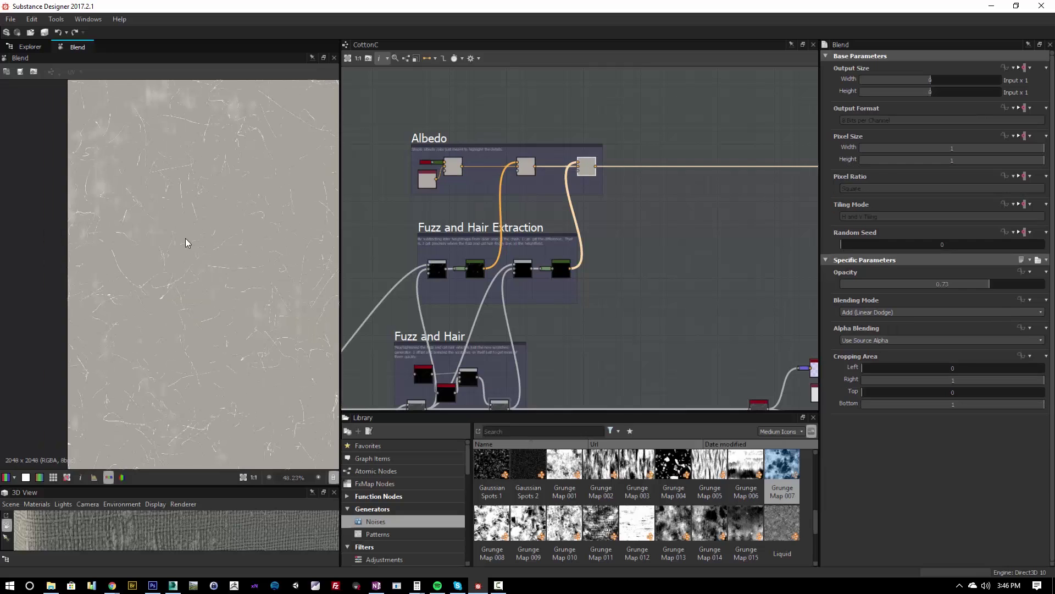
pyautogui.scroll(-1, 182, 241)
pyautogui.moveTo(215, 486); pyautogui.dragTo(212, 224)
pyautogui.moveTo(190, 410); pyautogui.dragTo(156, 408)
# Preview the Normal node ahead of the graph's outputs in an enlarged 2D view and examine the hairs in it.
pyautogui.moveTo(564, 345); pyautogui.dragTo(620, 247, button='middle')
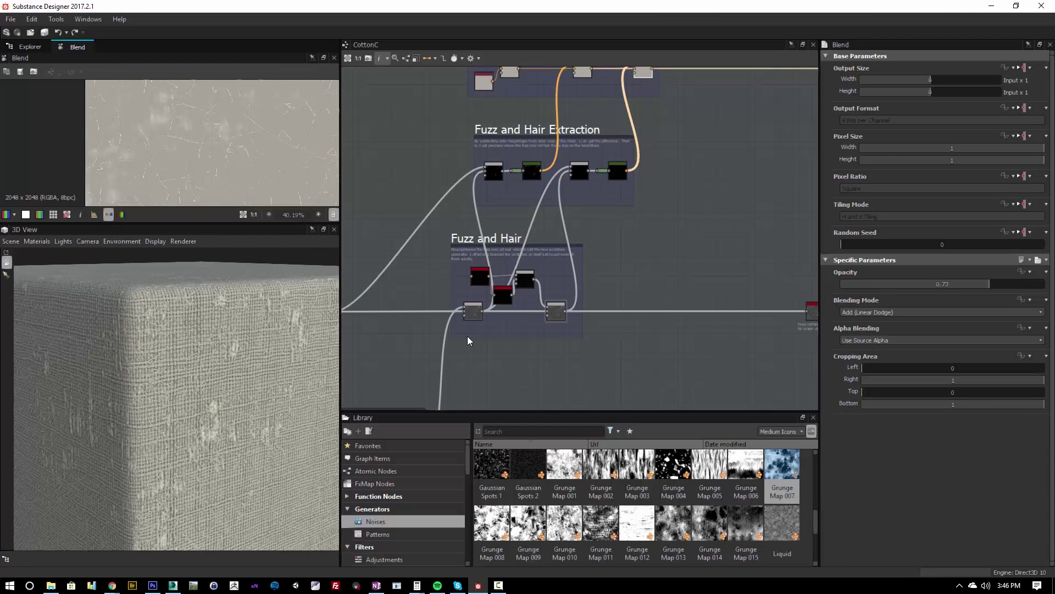
pyautogui.moveTo(813, 308); pyautogui.dragTo(627, 321, button='middle')
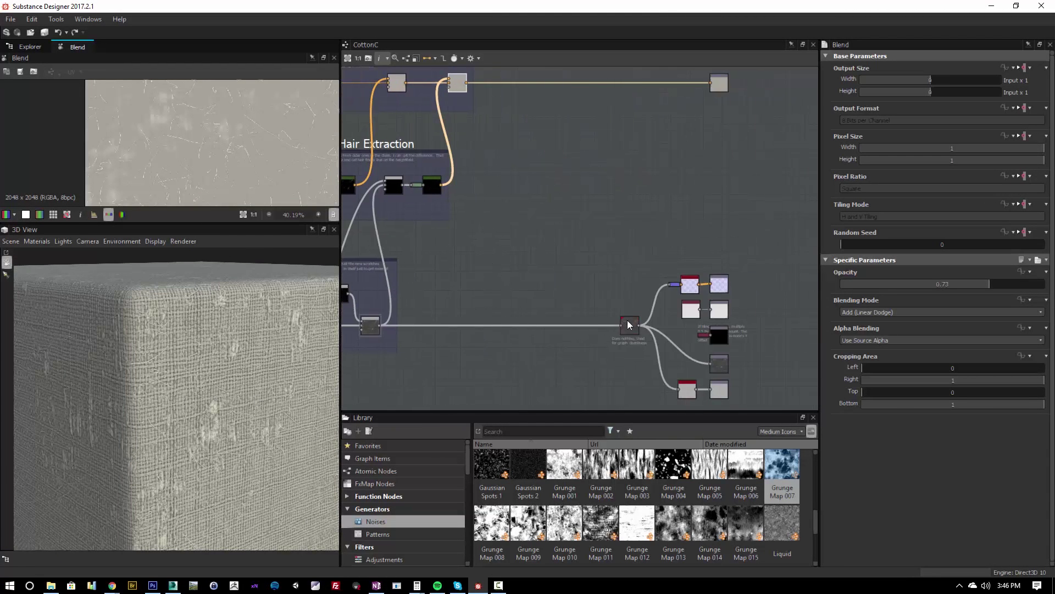
pyautogui.click(675, 284)
pyautogui.doubleClick(677, 287)
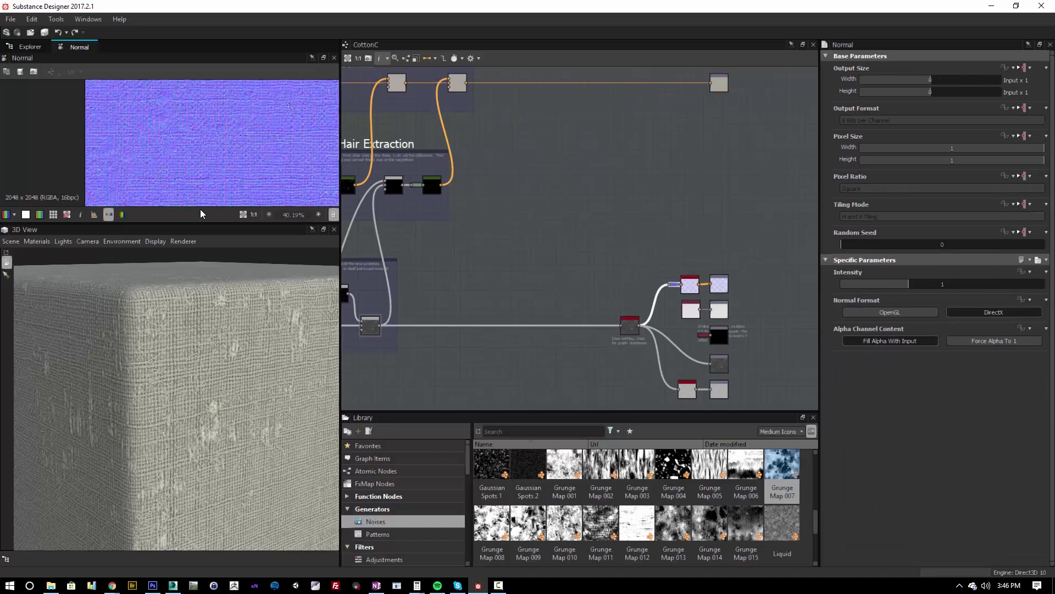
pyautogui.moveTo(194, 223); pyautogui.dragTo(192, 495)
pyautogui.scroll(4, 264, 237)
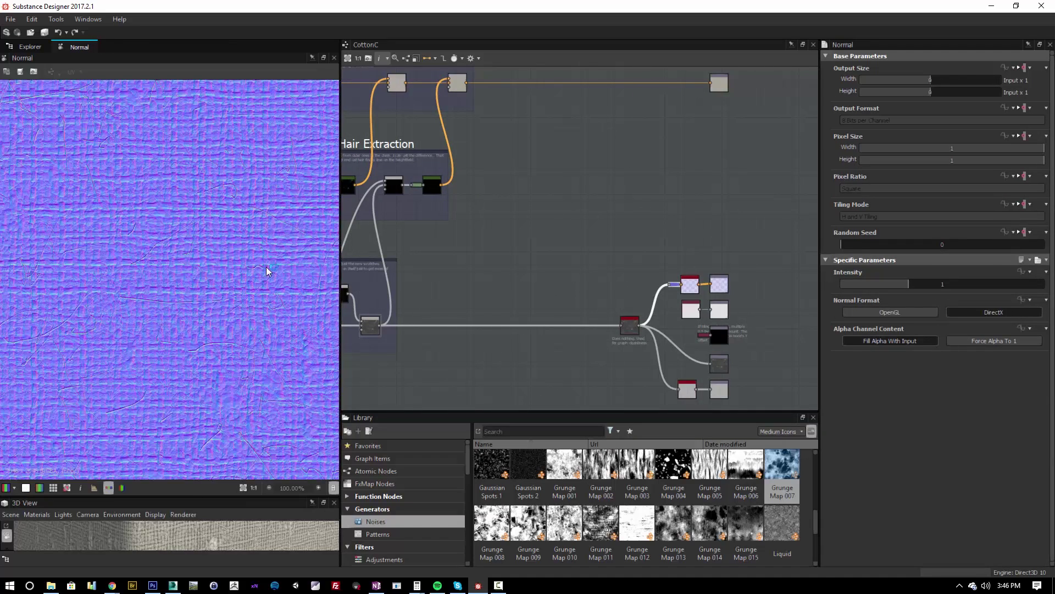
pyautogui.scroll(1, 247, 285)
pyautogui.scroll(1, 159, 275)
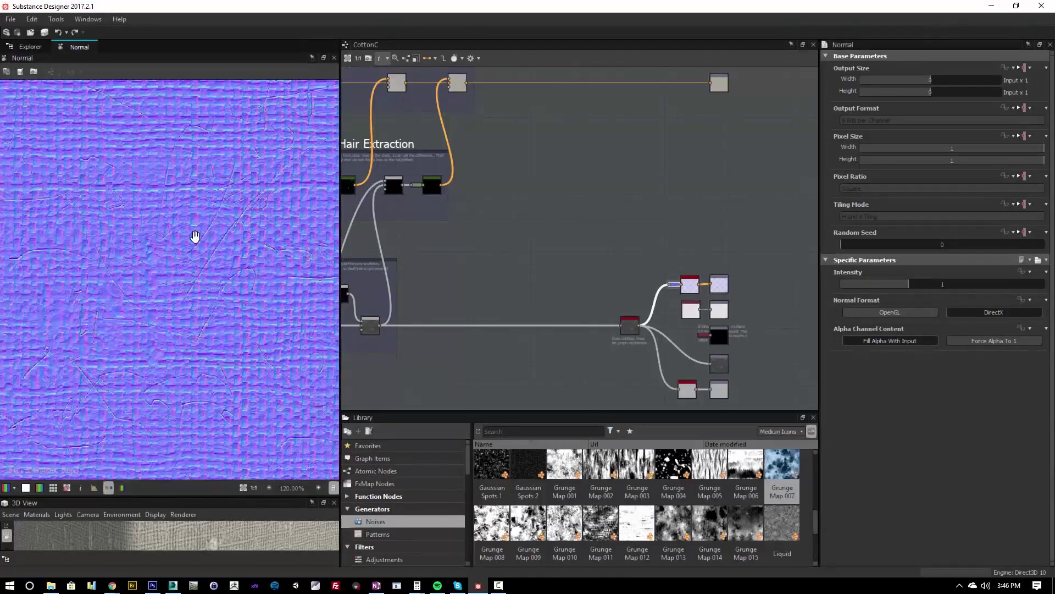
# Return to the final Fuzz and Hair Blend and inspect its whole output.
pyautogui.moveTo(357, 323); pyautogui.dragTo(434, 321, button='middle')
pyautogui.scroll(3, 434, 321)
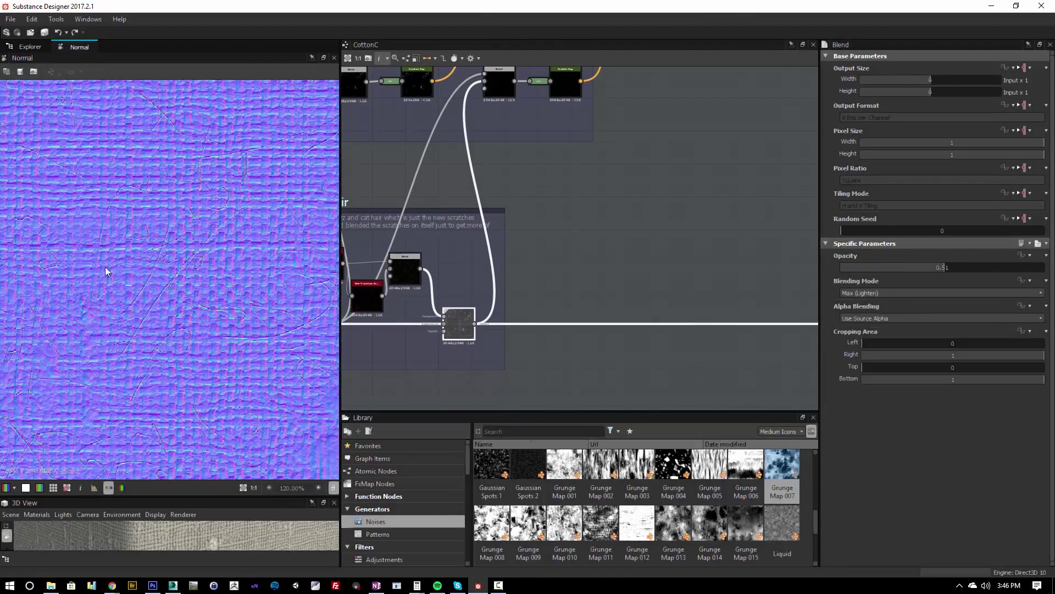
pyautogui.doubleClick(461, 322)
pyautogui.scroll(-3, 131, 275)
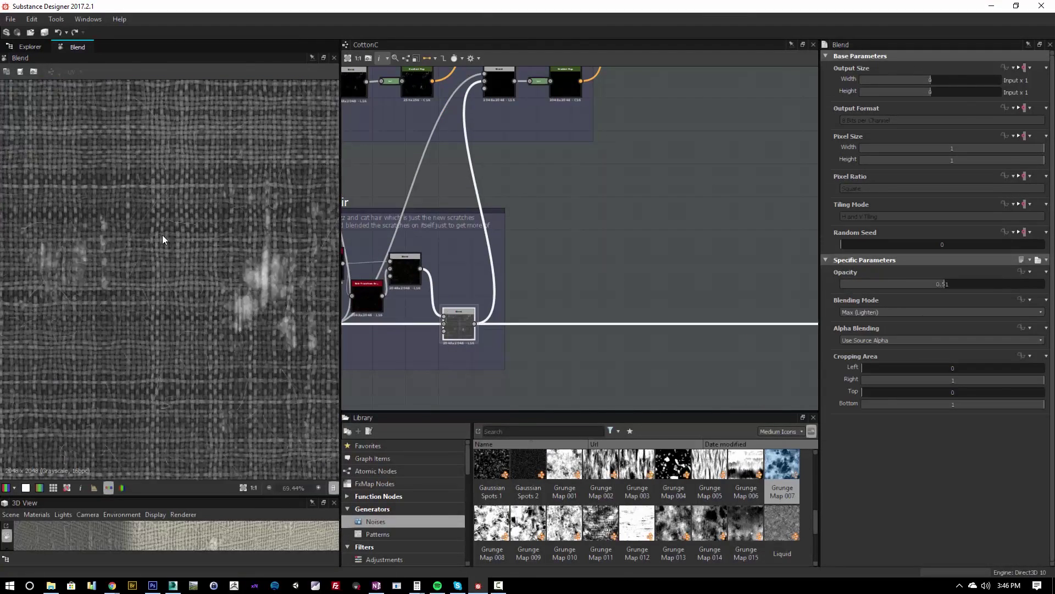
pyautogui.scroll(-3, 91, 327)
pyautogui.moveTo(92, 327); pyautogui.dragTo(159, 279, button='middle')
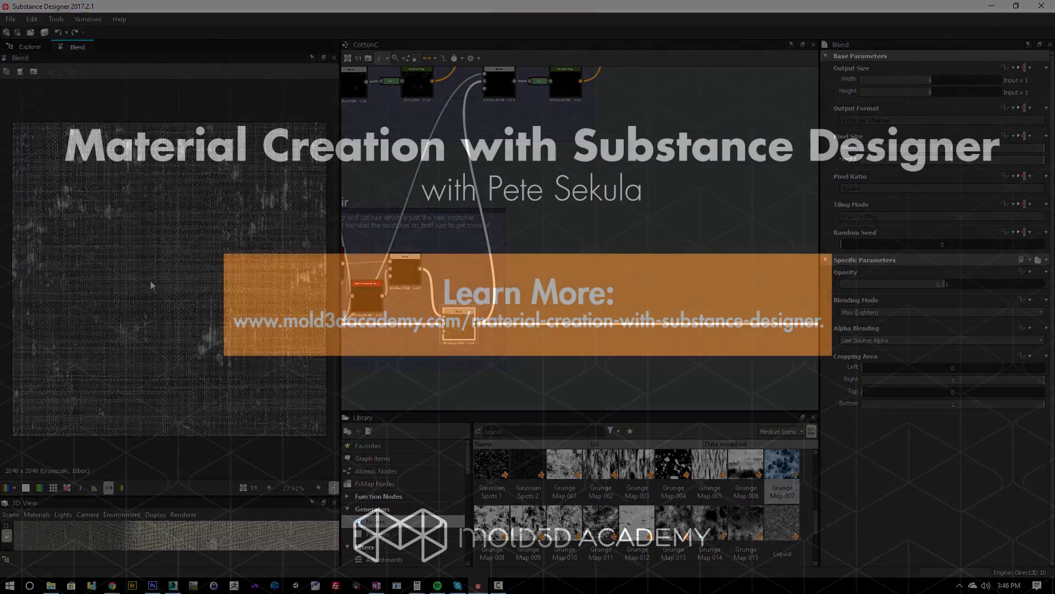